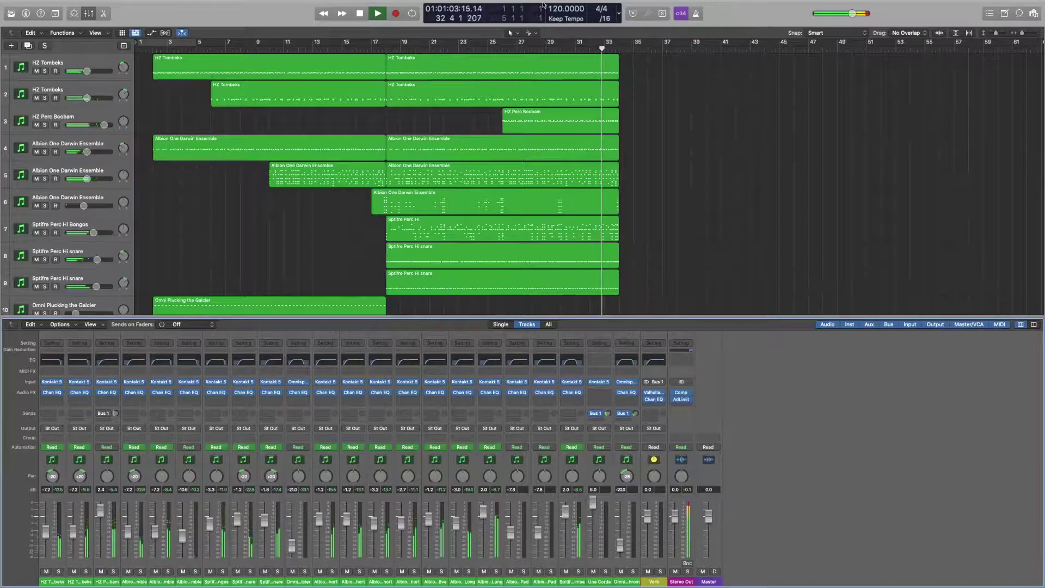
{"action": "scroll", "coordinate": [753, 141], "scroll_direction": "down", "scroll_amount": 5}
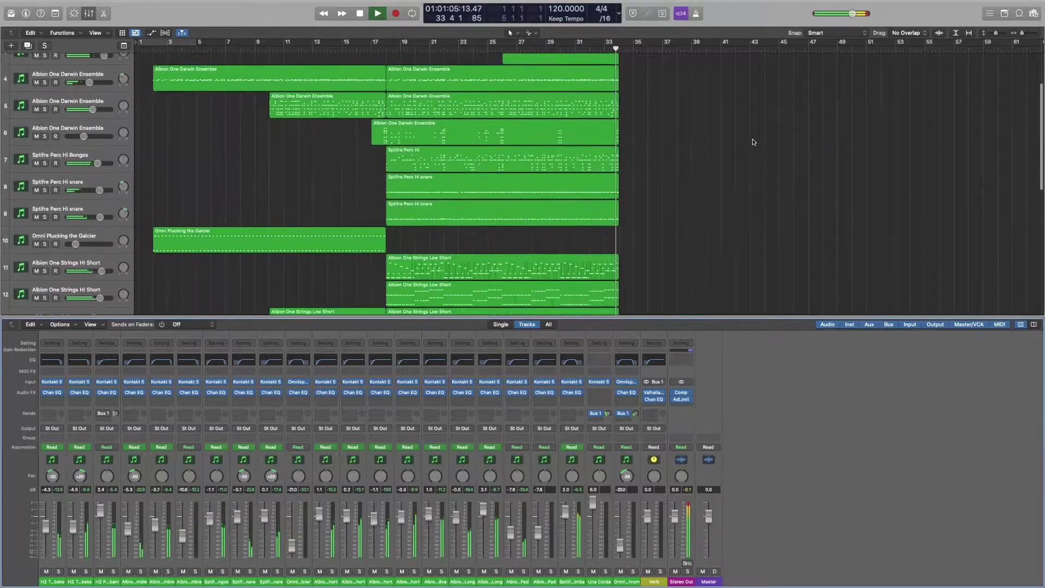
{"action": "scroll", "coordinate": [753, 141], "scroll_direction": "down", "scroll_amount": 10}
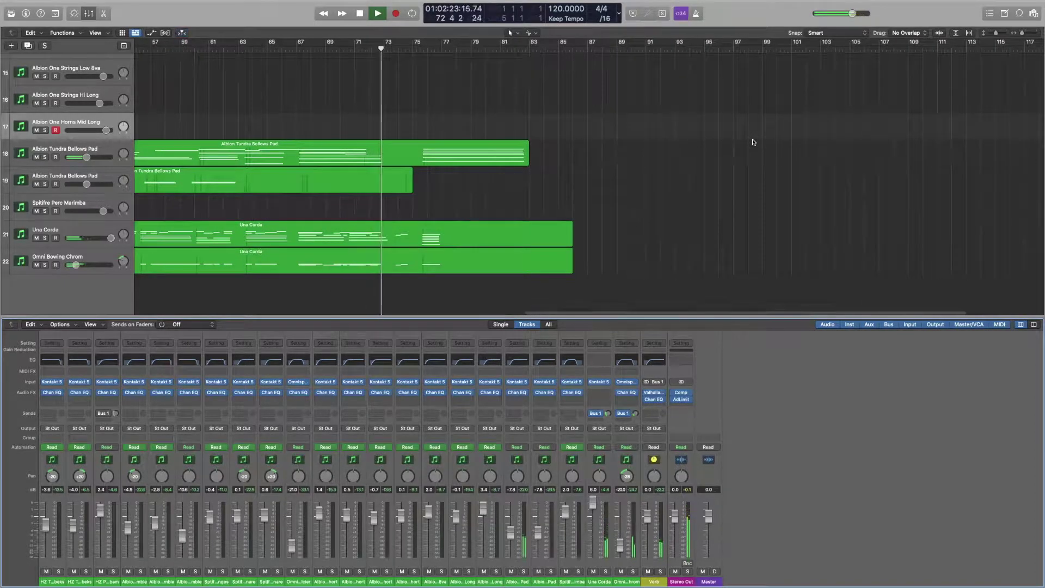
{"action": "scroll", "coordinate": [704, 144], "scroll_direction": "right", "scroll_amount": 2}
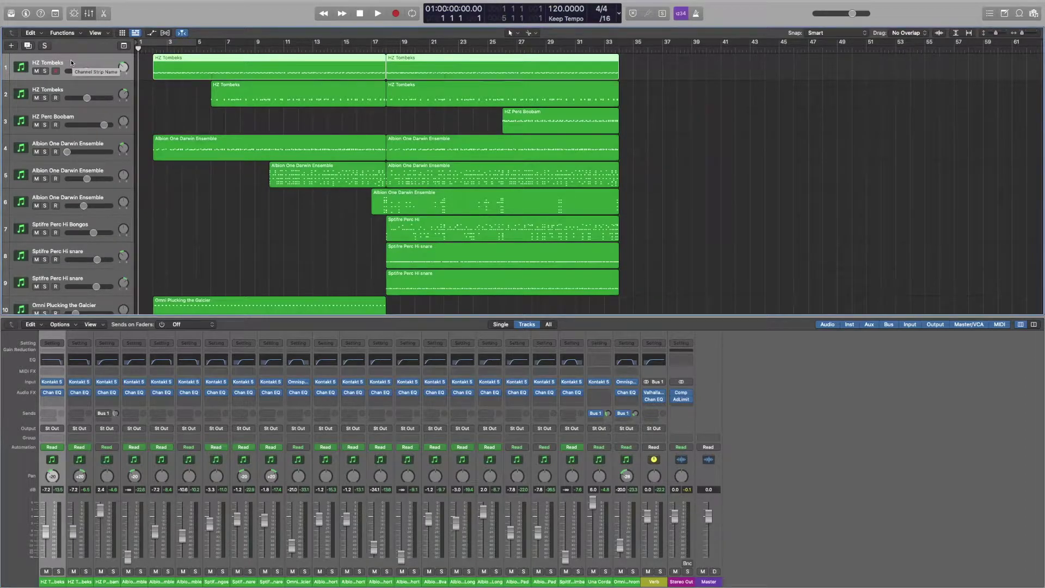
- Audition the first HZ Tombeks track in solo from bar 2, stop playback and unsolo it
{"action": "scroll", "coordinate": [72, 63], "scroll_direction": "down", "scroll_amount": 1}
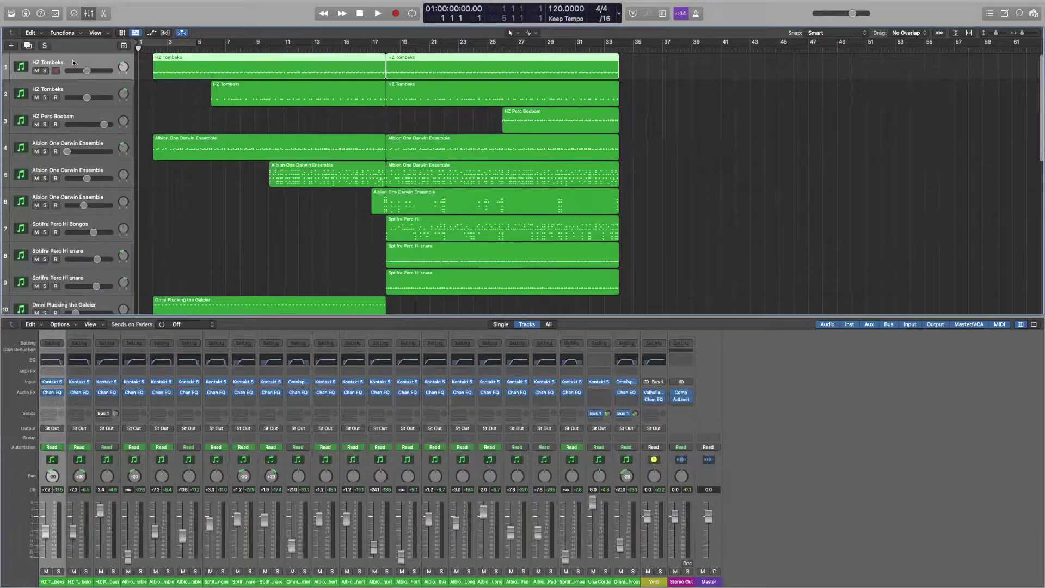
{"action": "left_click", "coordinate": [45, 72]}
{"action": "left_click", "coordinate": [152, 49]}
{"action": "key", "text": "space"}
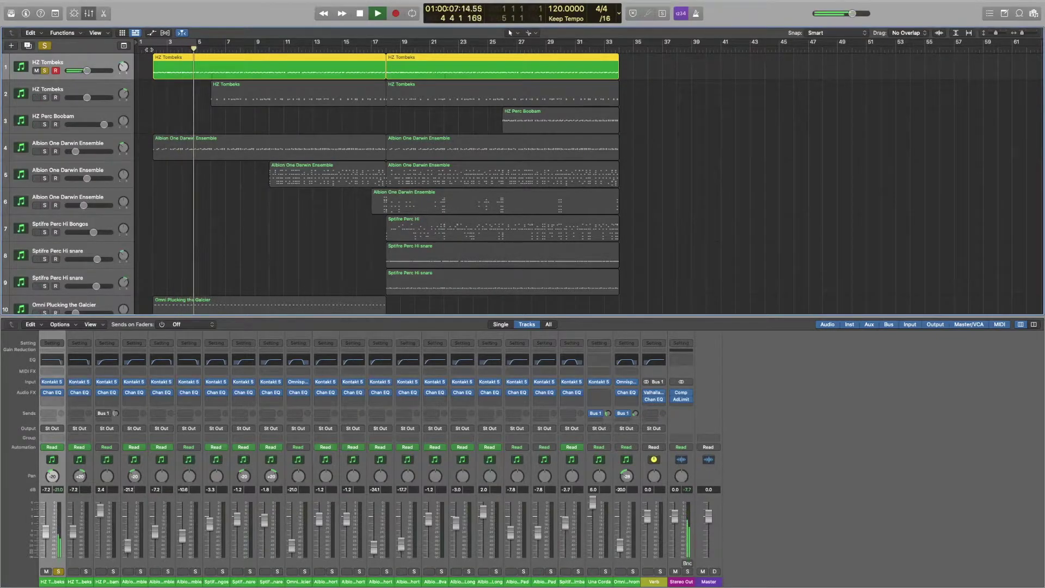
{"action": "key", "text": "space"}
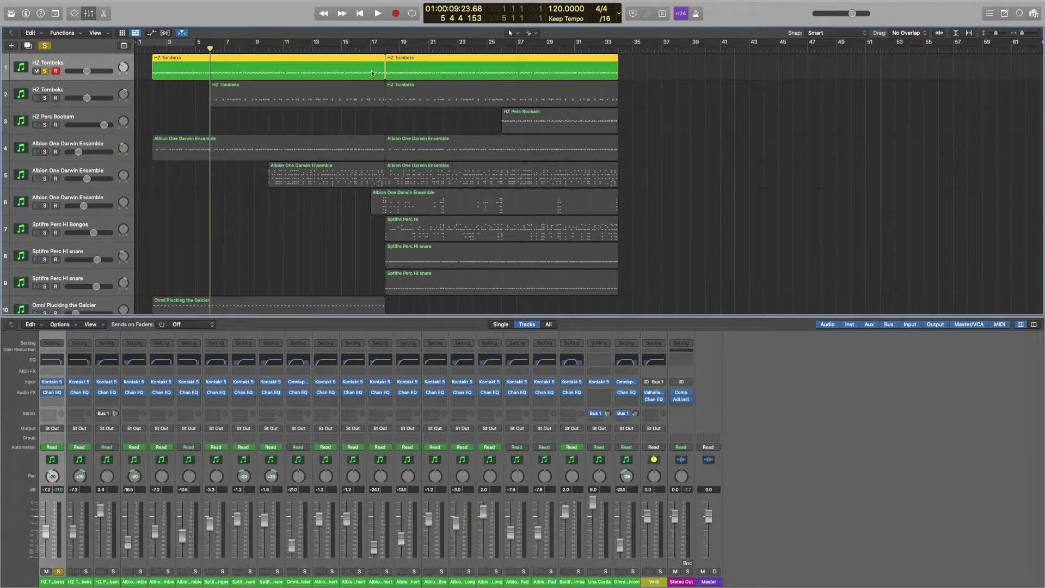
{"action": "left_click", "coordinate": [44, 72]}
- Audition the second HZ Tombeks track in solo from the current playhead position, stop playback and unsolo it
{"action": "left_click", "coordinate": [45, 98]}
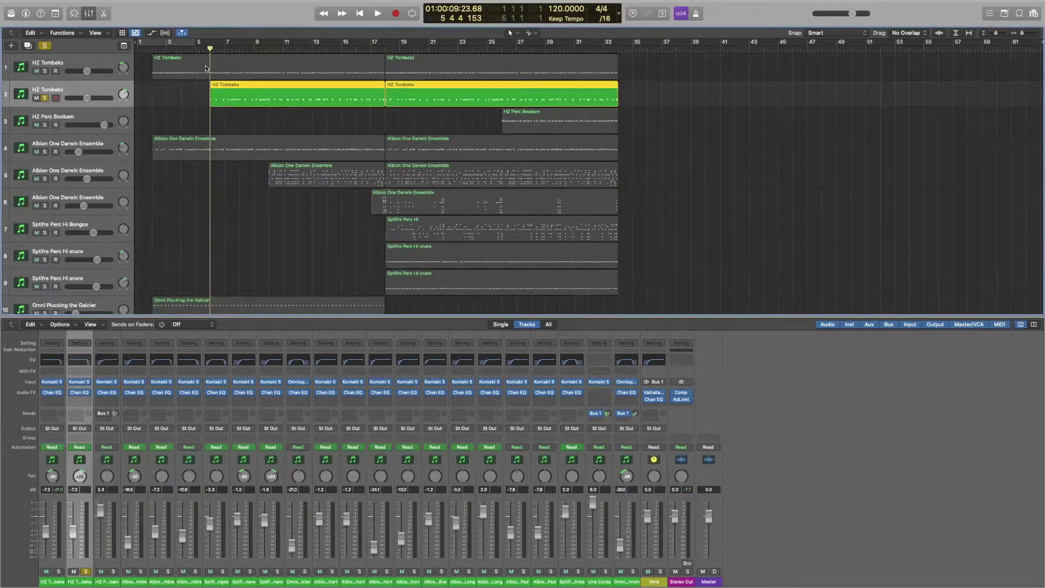
{"action": "key", "text": "space"}
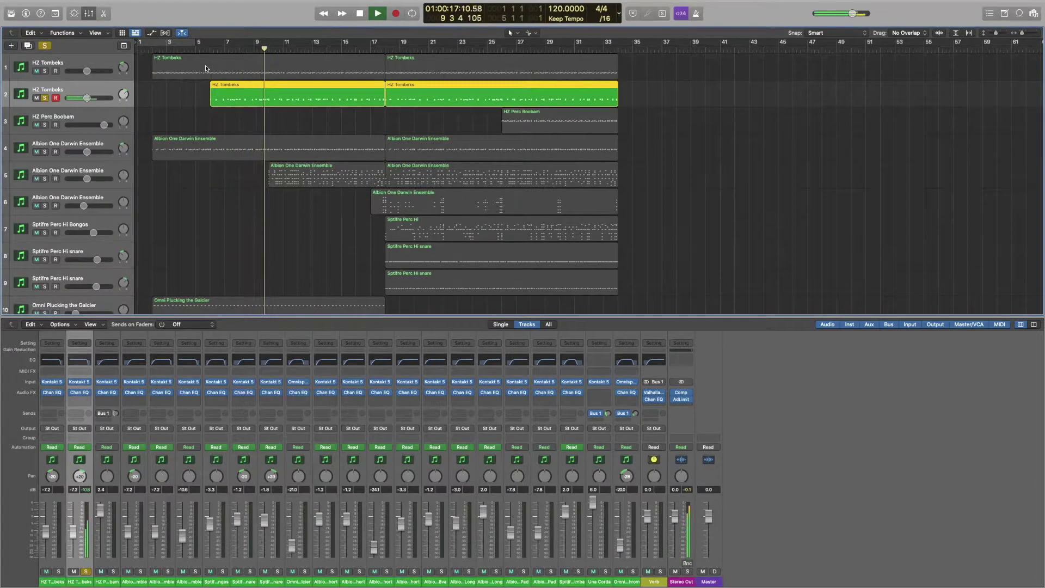
{"action": "key", "text": "space"}
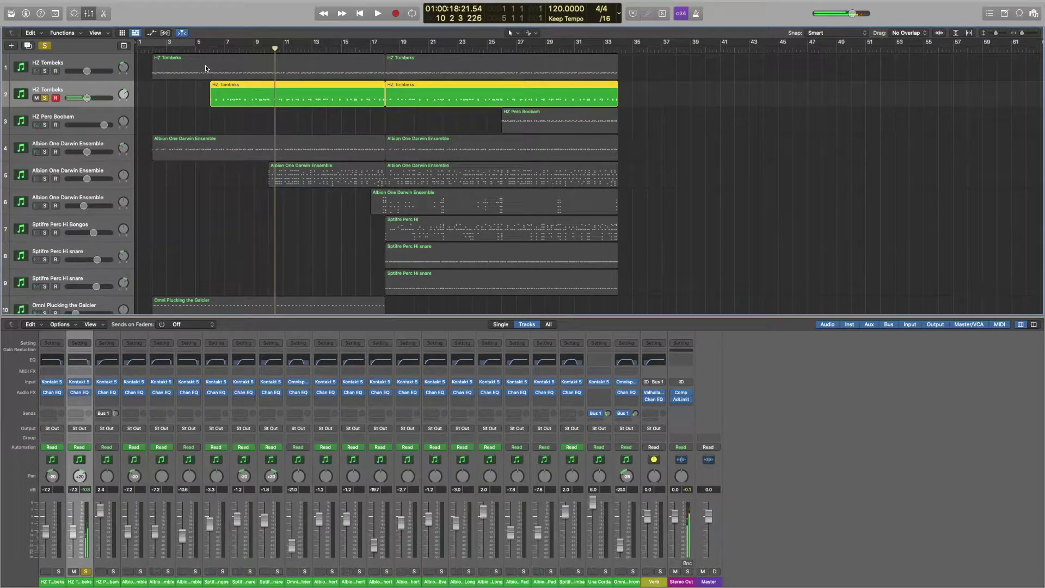
{"action": "left_click", "coordinate": [45, 98]}
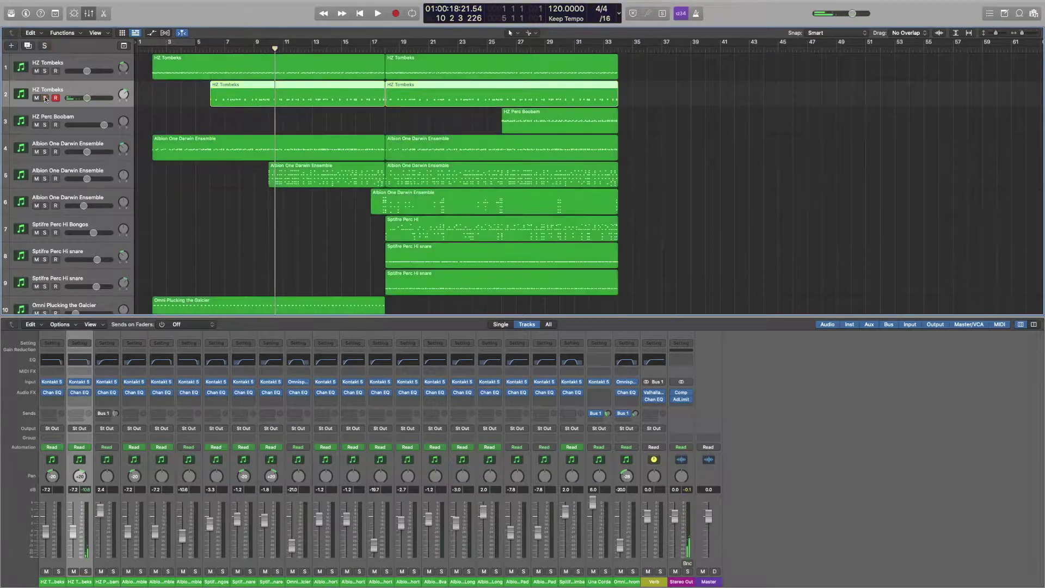
- Audition the HZ Perc Boobam track in solo from the start of its region near bar 26, then stop and unsolo it
{"action": "scroll", "coordinate": [272, 84], "scroll_direction": "right", "scroll_amount": 1}
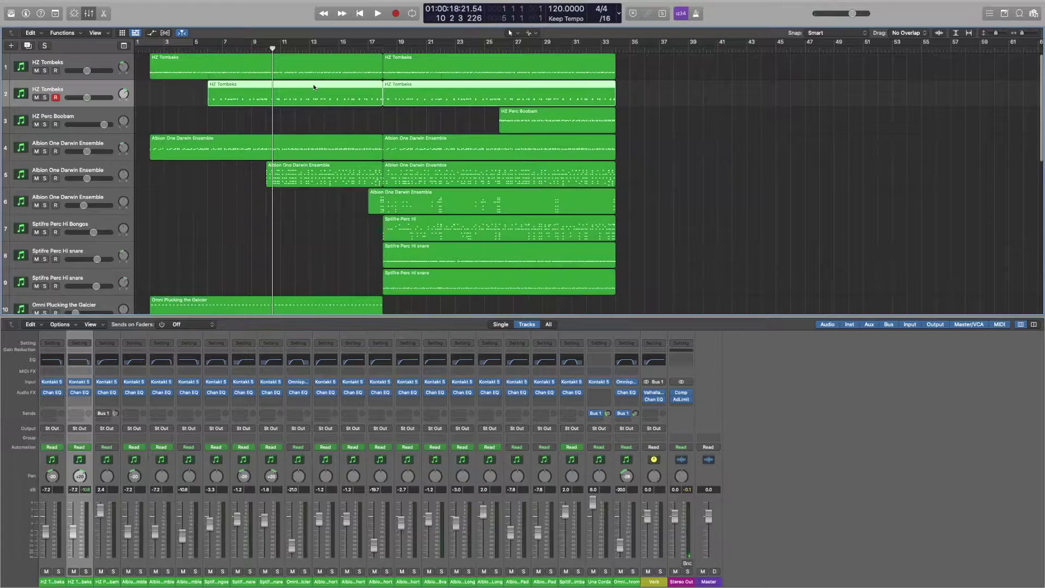
{"action": "left_click", "coordinate": [45, 124]}
{"action": "left_click", "coordinate": [499, 49]}
{"action": "key", "text": "space"}
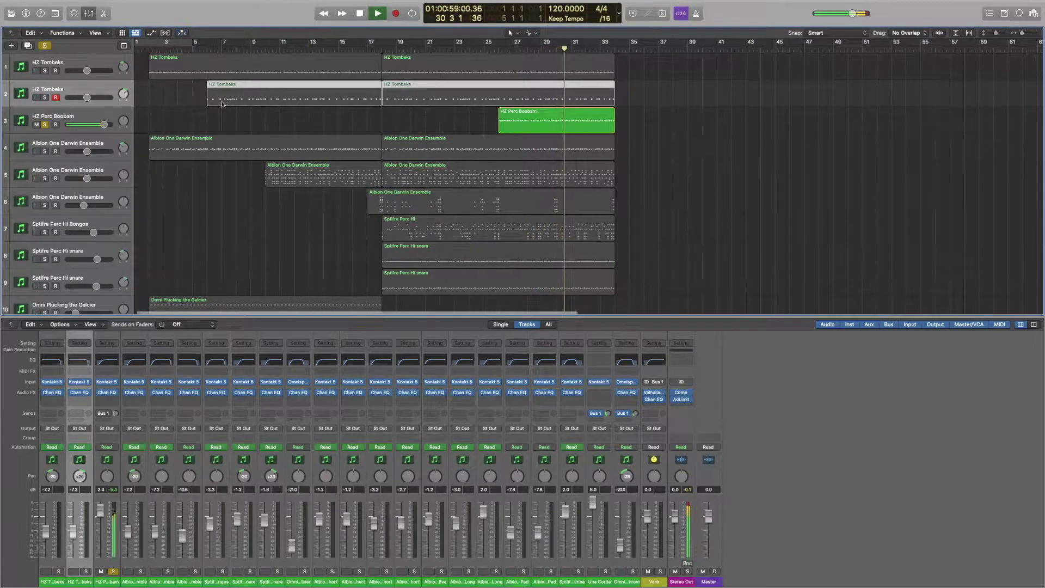
{"action": "key", "text": "space"}
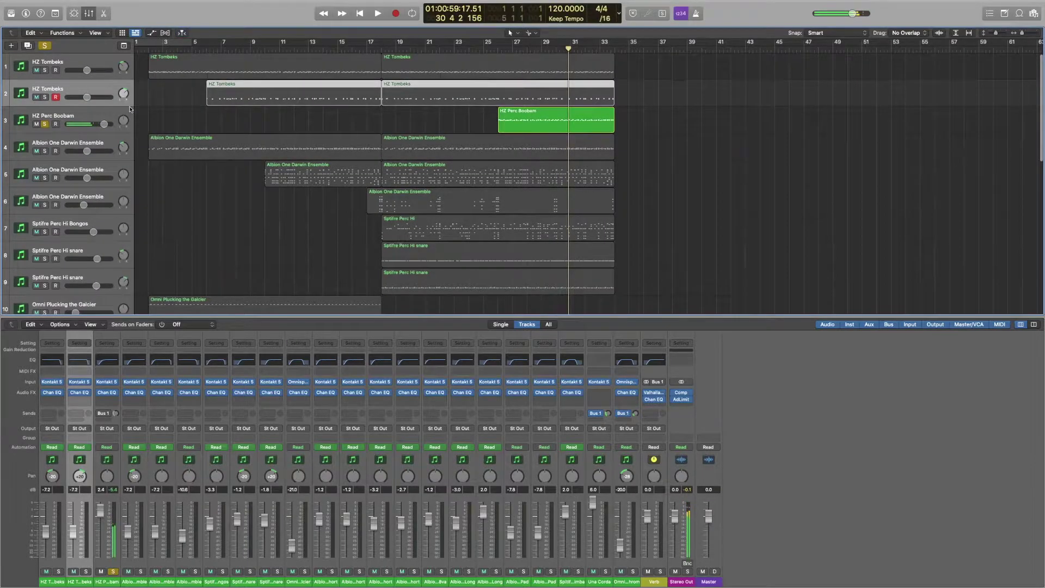
{"action": "left_click", "coordinate": [50, 123]}
- Audition the Albion One Darwin Ensemble part on track 4 in solo from bar 1 beat 3, then stop and unsolo it
{"action": "scroll", "coordinate": [84, 121], "scroll_direction": "down", "scroll_amount": 1}
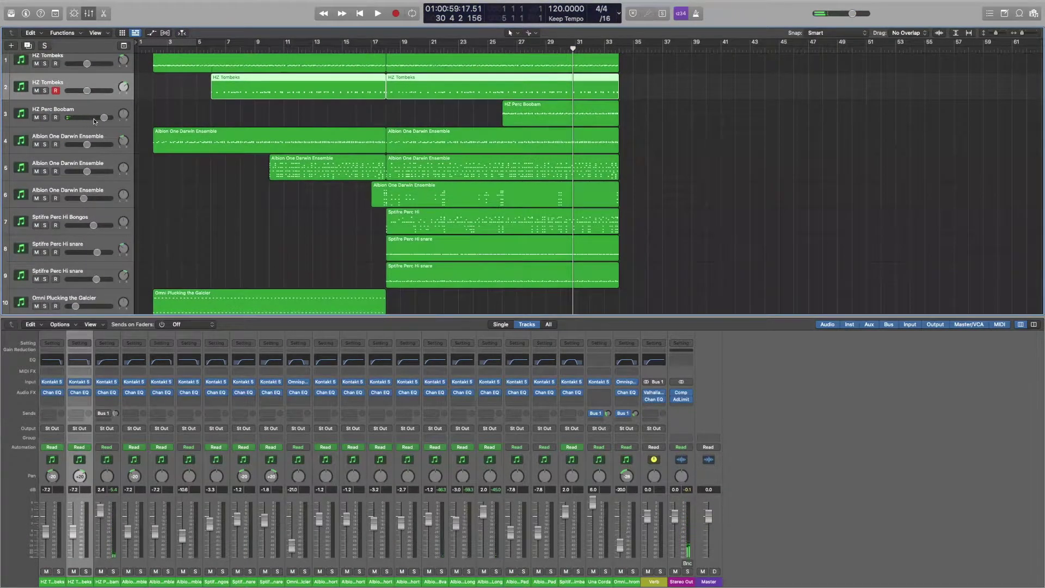
{"action": "left_click", "coordinate": [114, 133]}
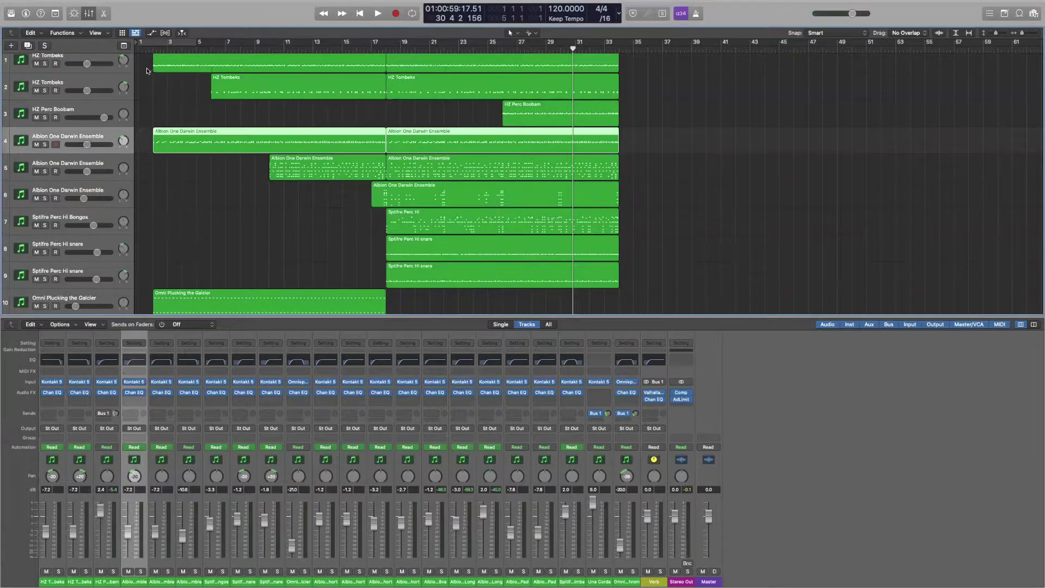
{"action": "left_click", "coordinate": [148, 49]}
{"action": "scroll", "coordinate": [165, 141], "scroll_direction": "down", "scroll_amount": 1}
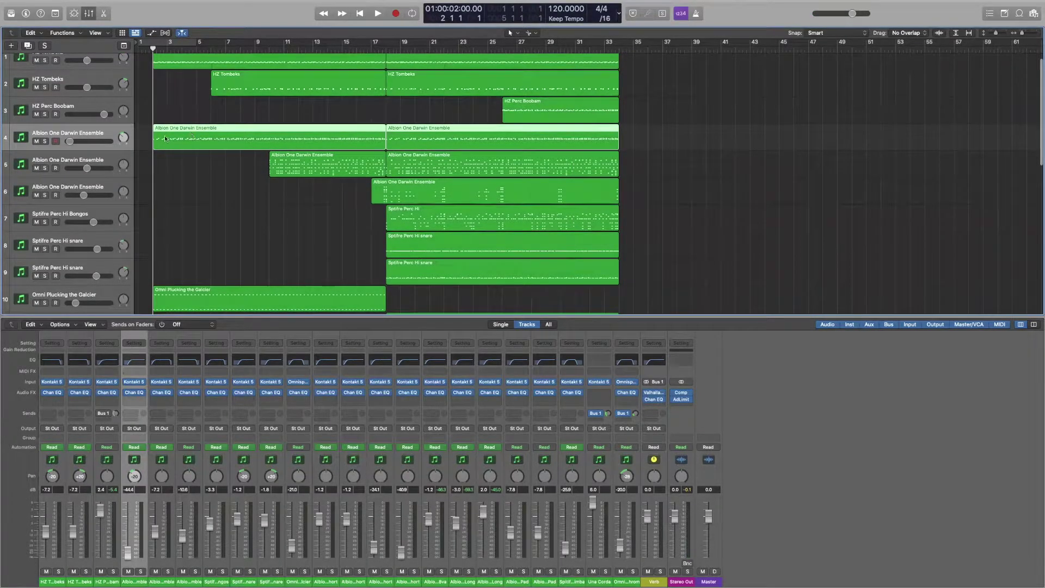
{"action": "left_click", "coordinate": [45, 141]}
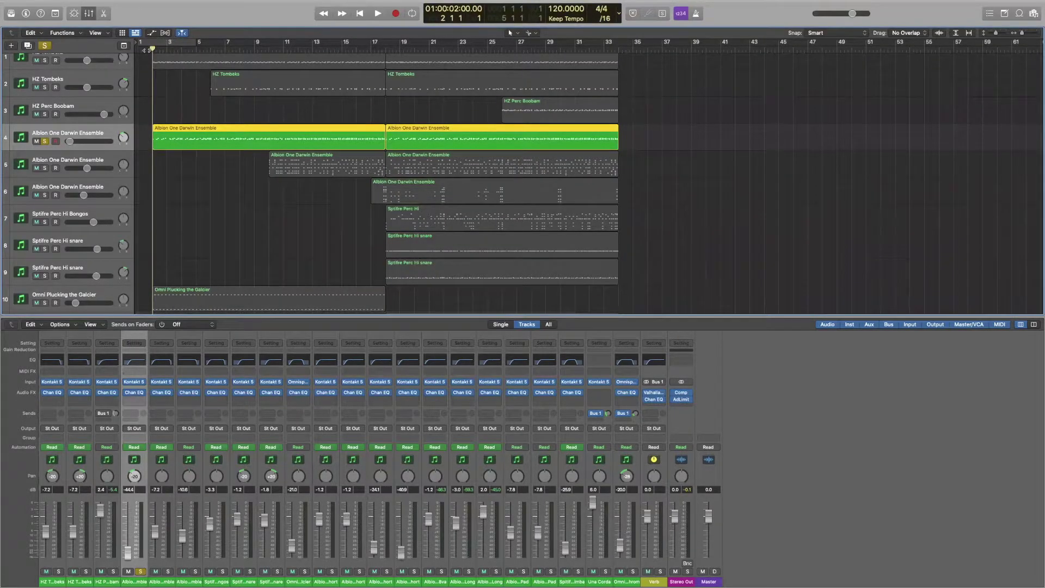
{"action": "left_click_drag", "start_coordinate": [153, 48], "coordinate": [146, 49]}
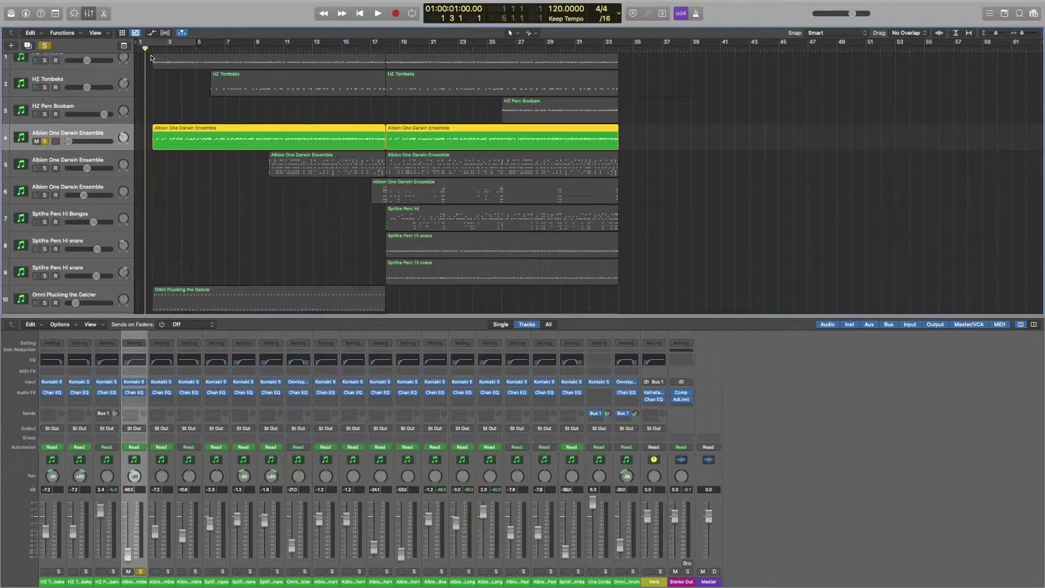
{"action": "scroll", "coordinate": [124, 108], "scroll_direction": "down", "scroll_amount": 1}
{"action": "key", "text": "space"}
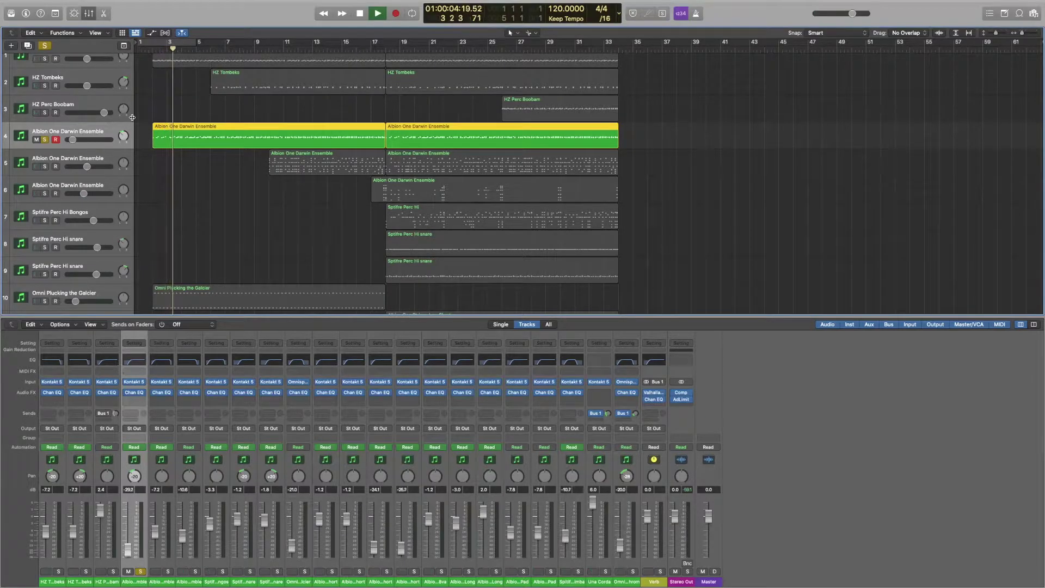
{"action": "scroll", "coordinate": [133, 119], "scroll_direction": "up", "scroll_amount": 1}
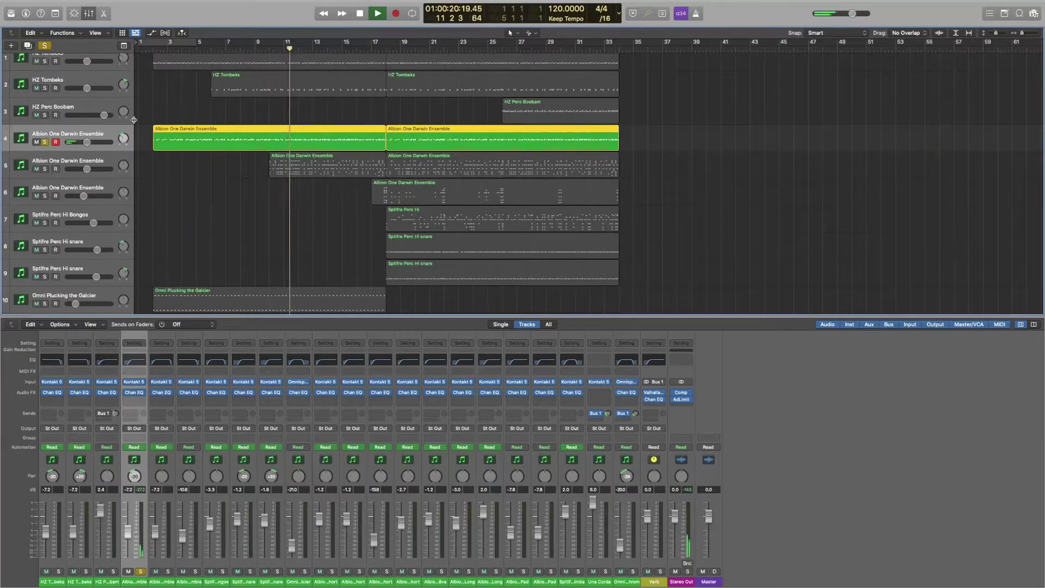
{"action": "key", "text": "space"}
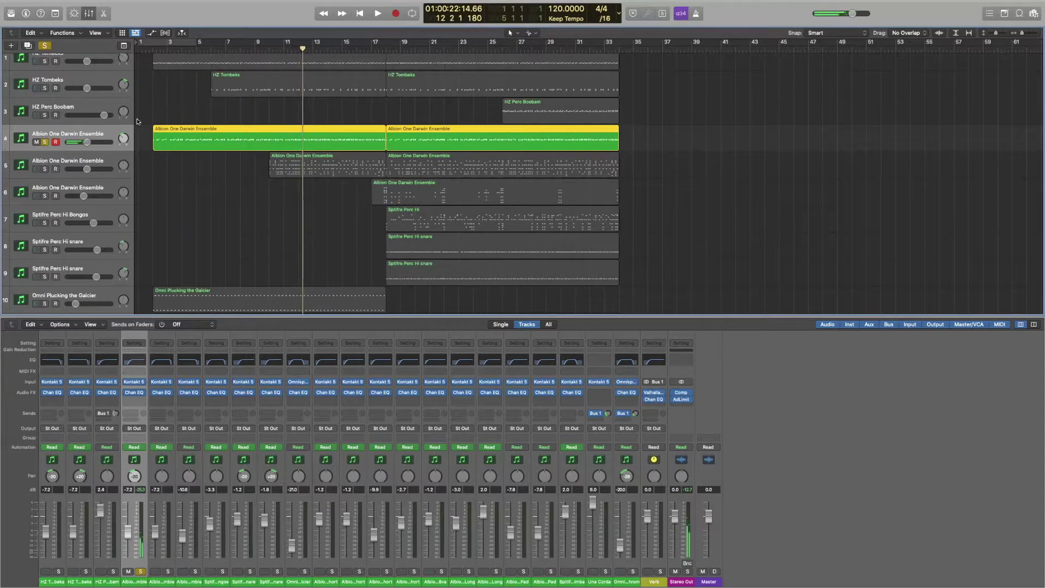
{"action": "left_click", "coordinate": [46, 142]}
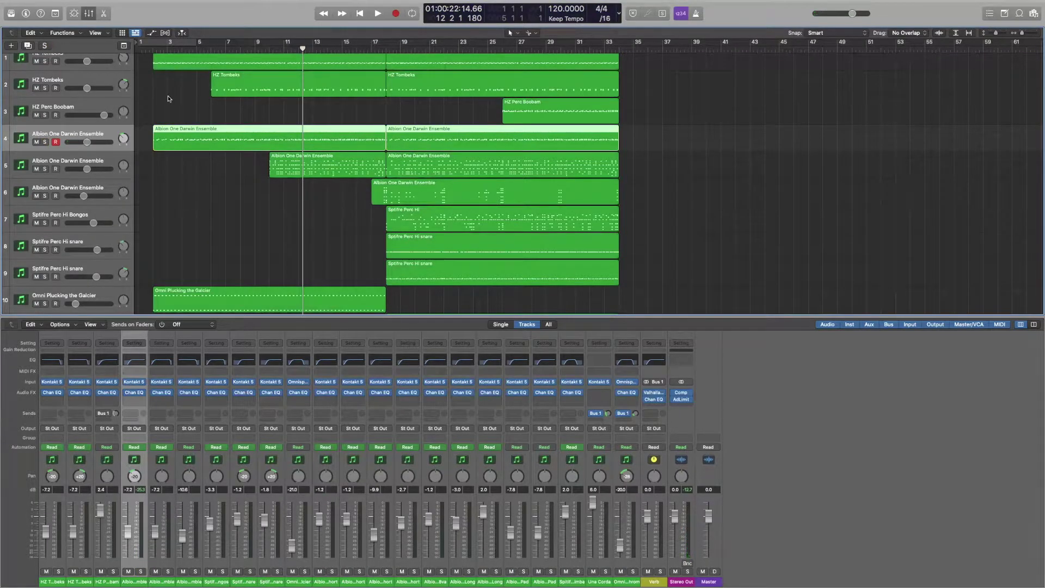
- Audition the Albion One Darwin Ensemble part on track 5 in solo from bar 9 beat 4, then stop and unsolo it
{"action": "left_click", "coordinate": [151, 33]}
{"action": "left_click", "coordinate": [152, 34]}
{"action": "left_click", "coordinate": [67, 161]}
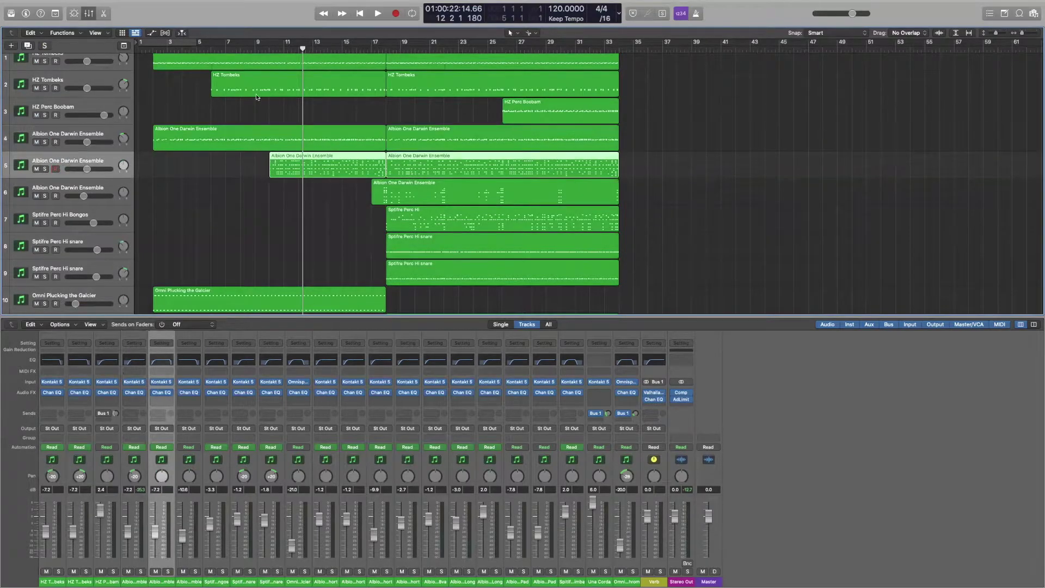
{"action": "left_click", "coordinate": [267, 48]}
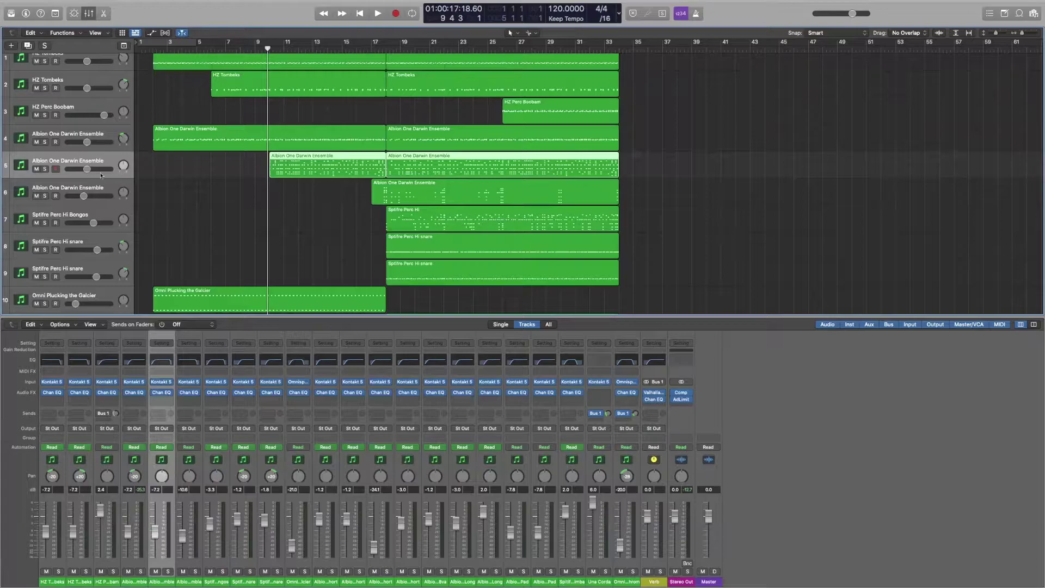
{"action": "left_click", "coordinate": [45, 169]}
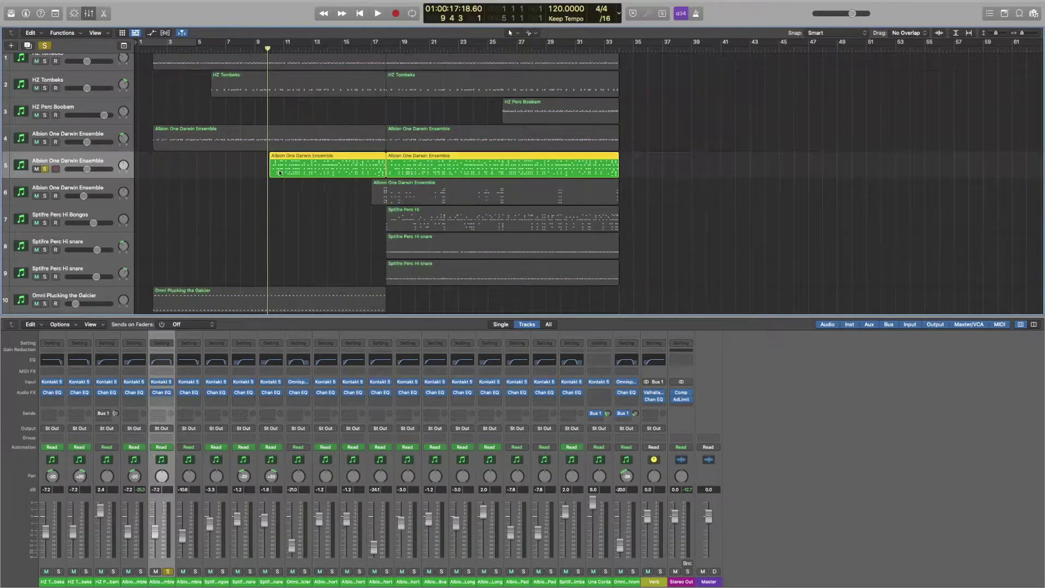
{"action": "key", "text": "space"}
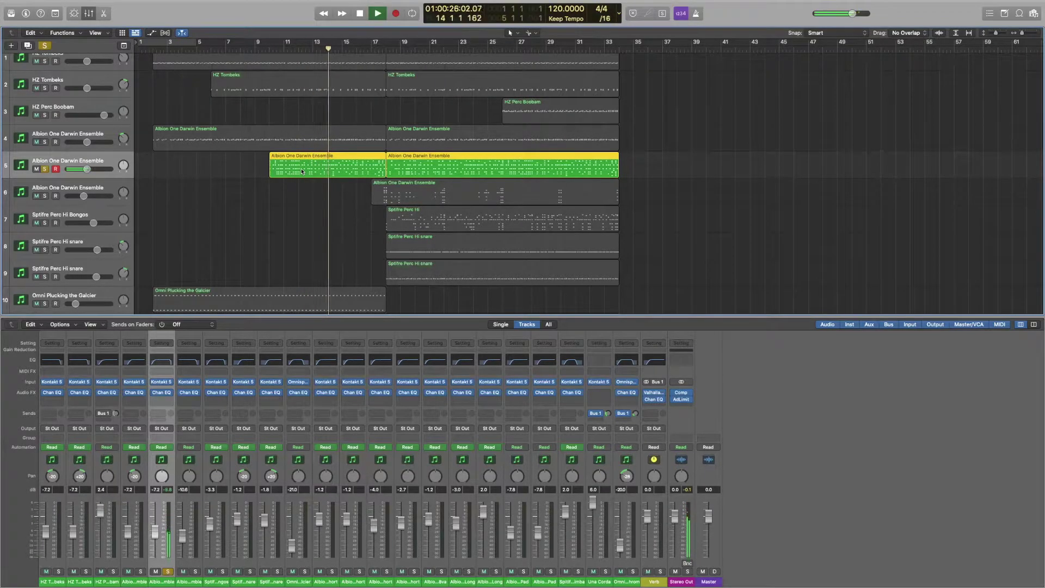
{"action": "key", "text": "space"}
{"action": "left_click", "coordinate": [44, 169]}
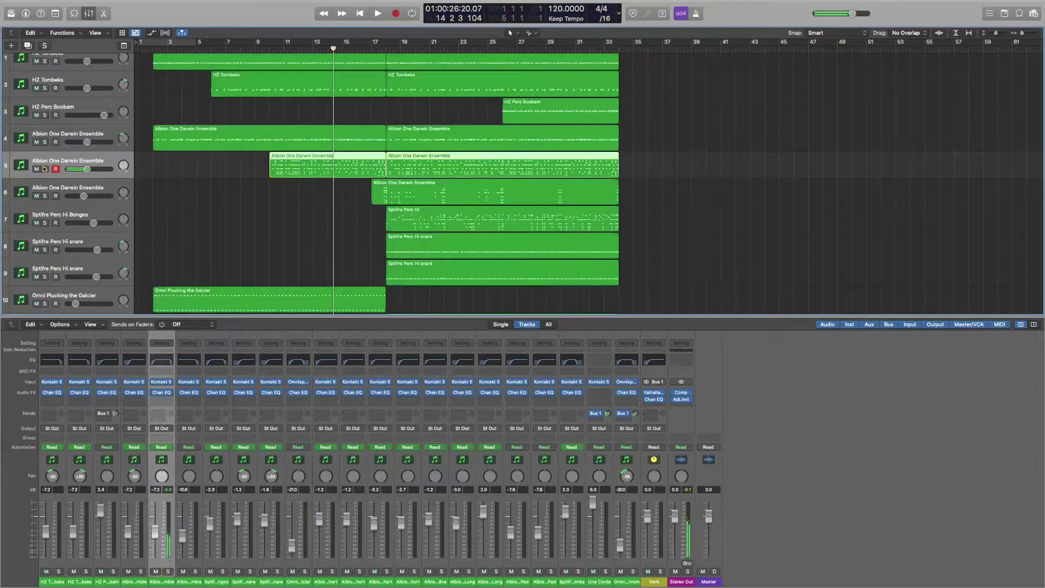
- Audition the Albion One Darwin Ensemble part on track 6 in solo from bar 17, then stop and unsolo it
{"action": "scroll", "coordinate": [224, 163], "scroll_direction": "down", "scroll_amount": 1}
{"action": "left_click", "coordinate": [60, 177]}
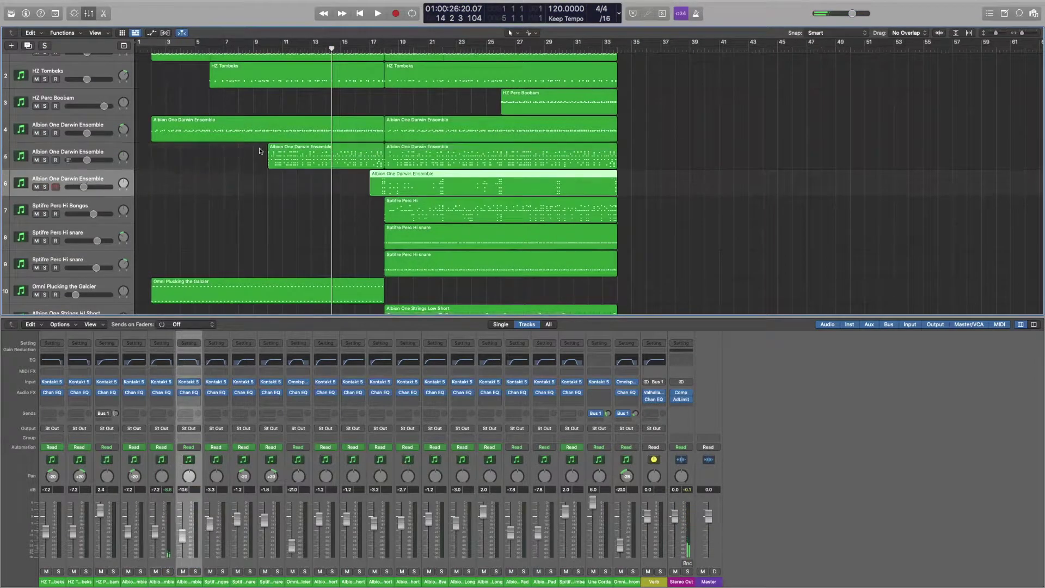
{"action": "left_click", "coordinate": [364, 49]}
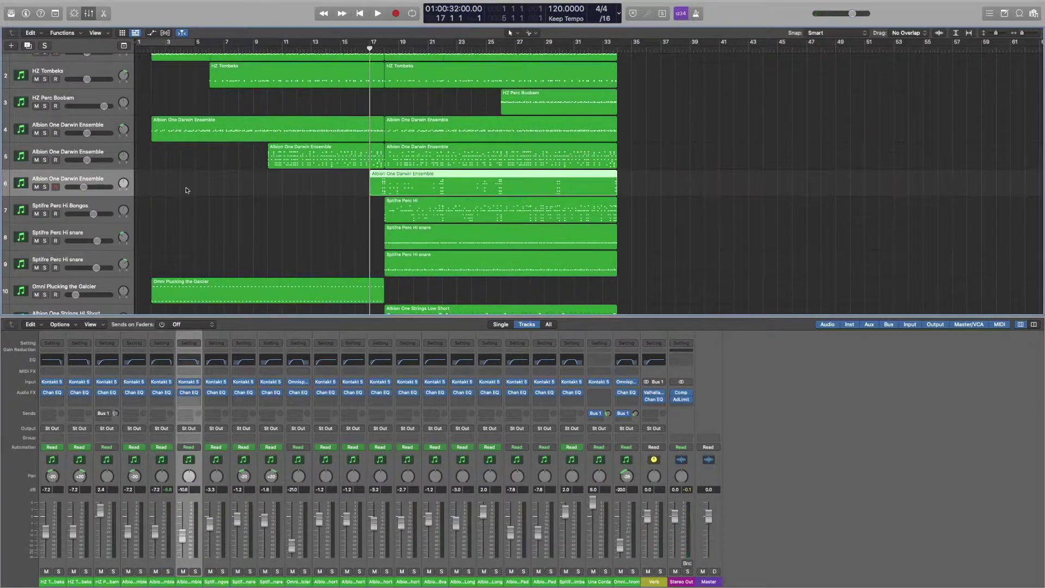
{"action": "left_click", "coordinate": [45, 187]}
{"action": "key", "text": "space"}
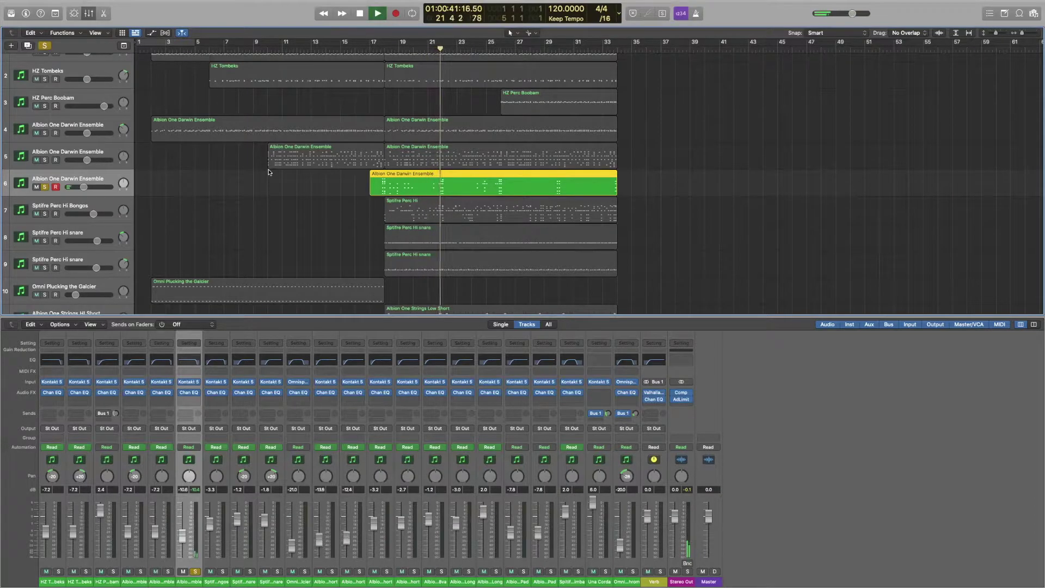
{"action": "key", "text": "space"}
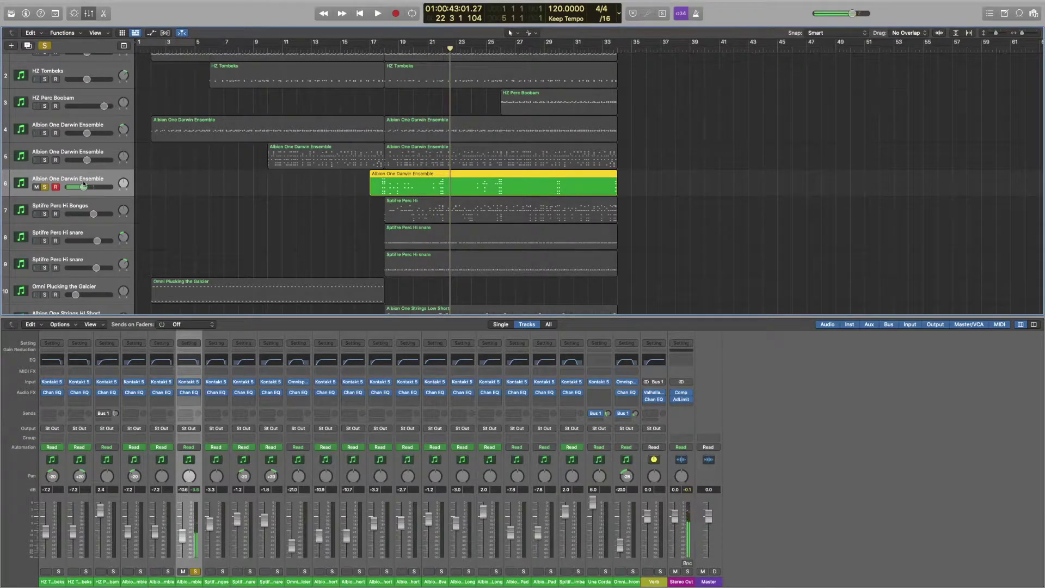
{"action": "left_click", "coordinate": [44, 187]}
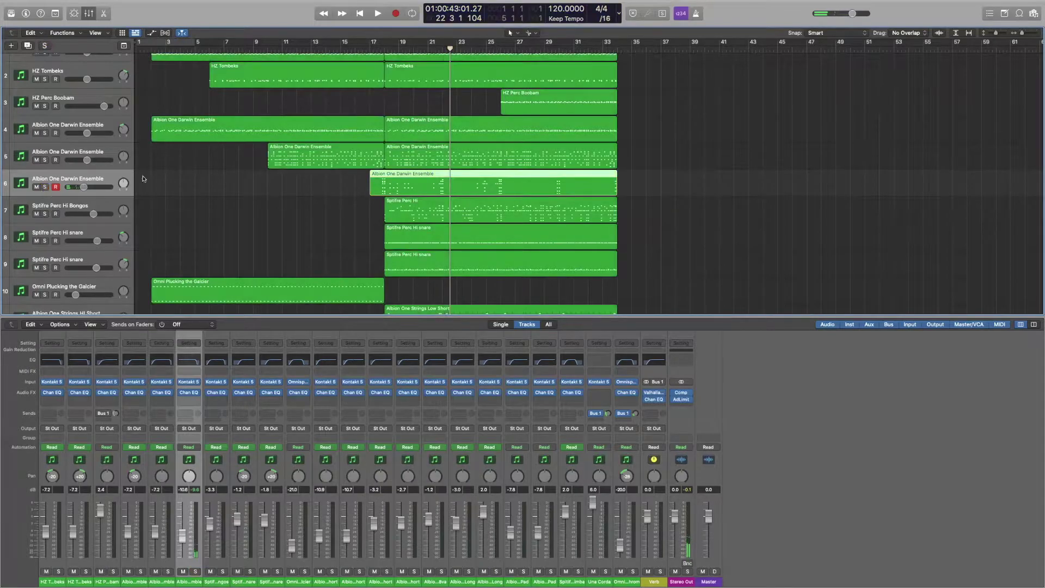
- Audition the Spitfire Perc Hi Bongos track in solo from bar 17 beat 3, then stop and unsolo it
{"action": "scroll", "coordinate": [261, 177], "scroll_direction": "down", "scroll_amount": 2}
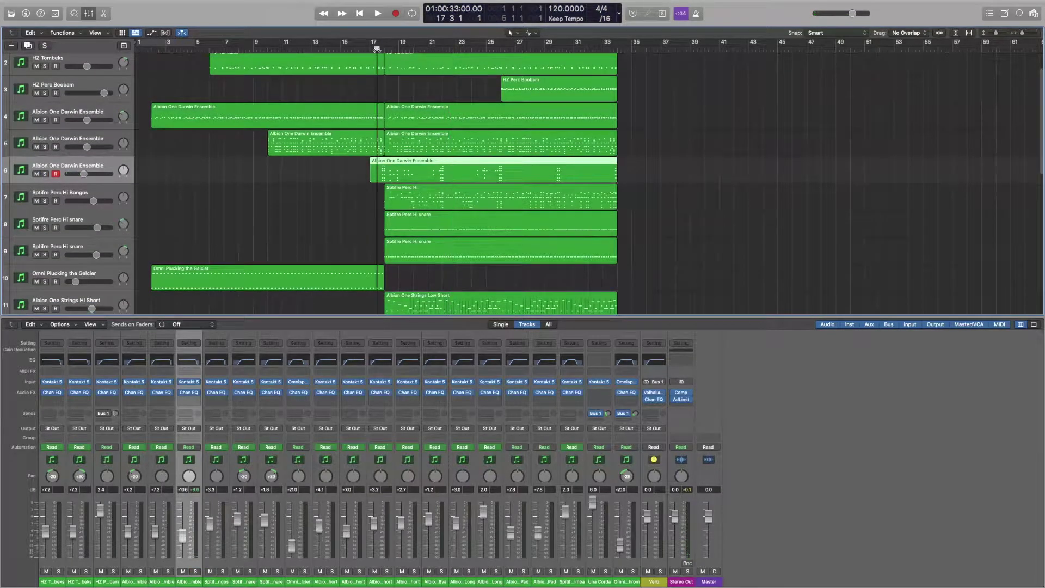
{"action": "left_click", "coordinate": [79, 194]}
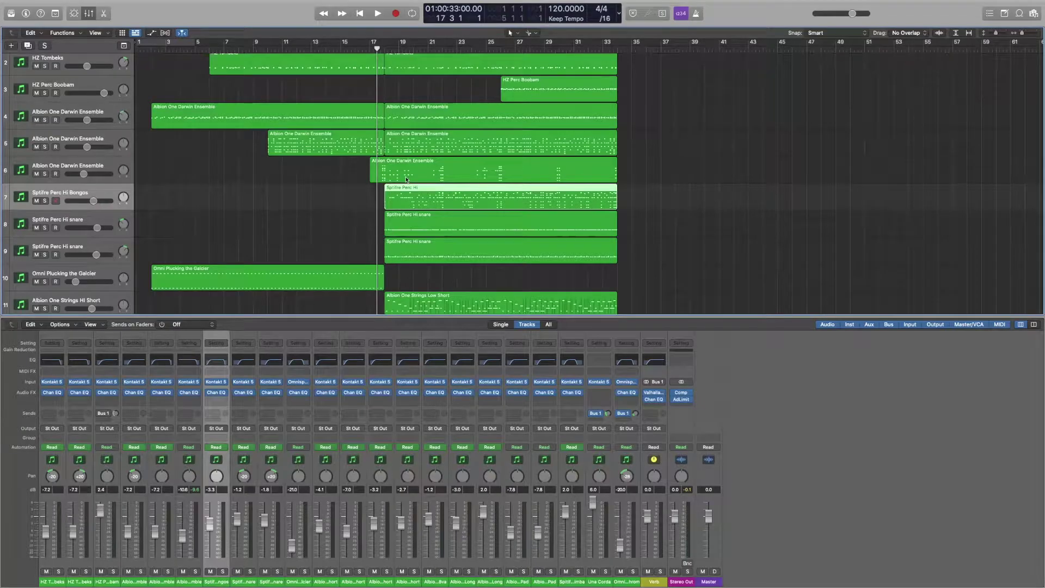
{"action": "left_click", "coordinate": [45, 201]}
{"action": "key", "text": "space"}
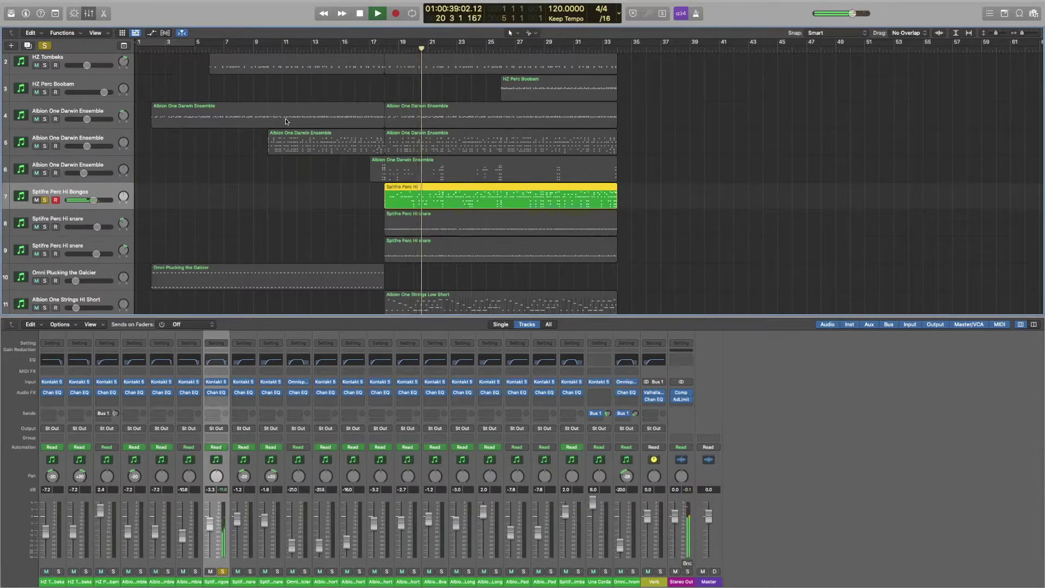
{"action": "key", "text": "space"}
{"action": "scroll", "coordinate": [184, 164], "scroll_direction": "down", "scroll_amount": 1}
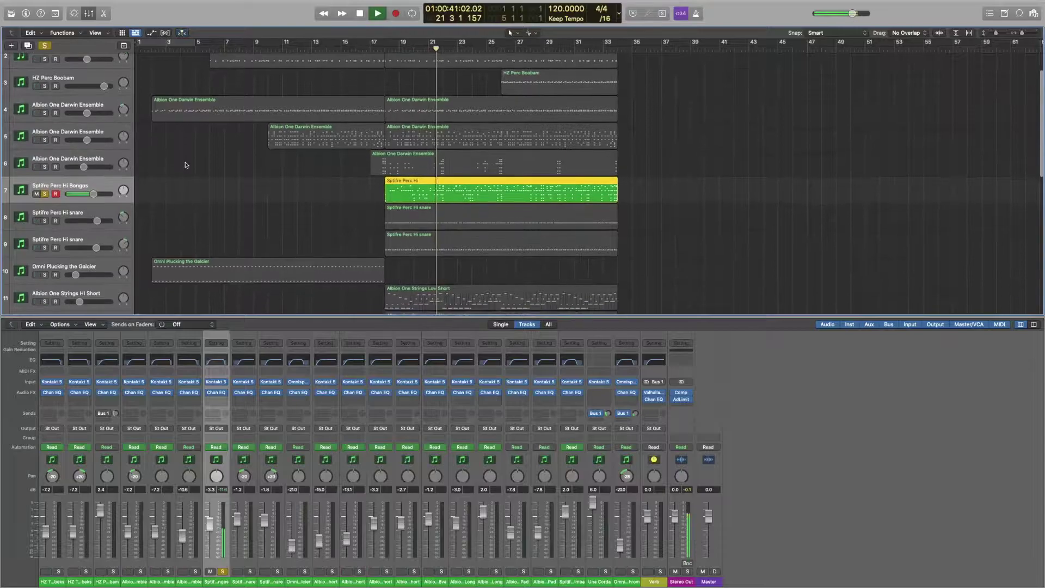
{"action": "left_click", "coordinate": [45, 194]}
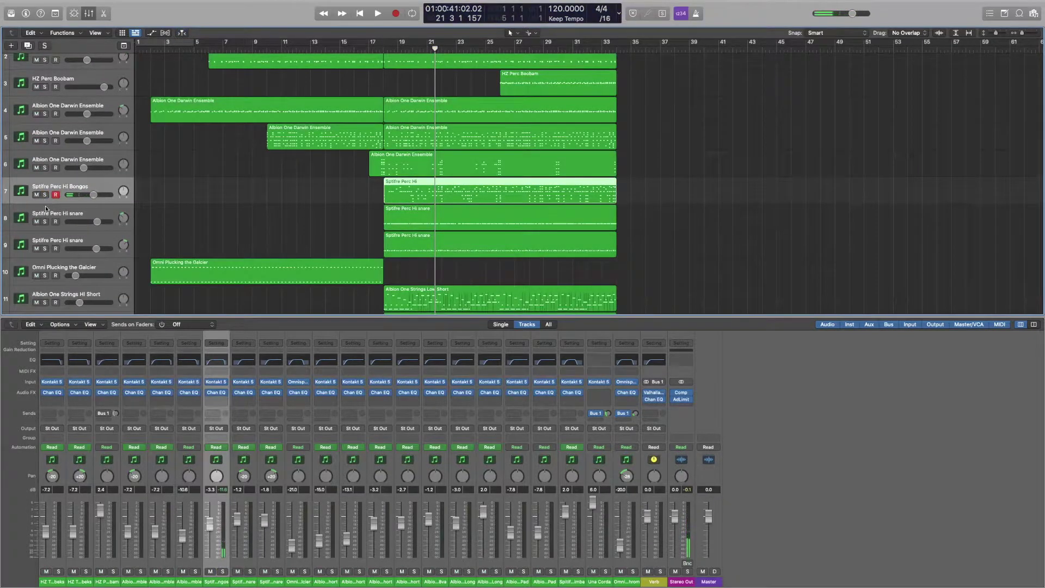
- Audition the Spitfire Perc Hi snare part on track 8 in solo from bar 17, then stop and unsolo it
{"action": "left_click", "coordinate": [47, 212]}
{"action": "left_click", "coordinate": [373, 46]}
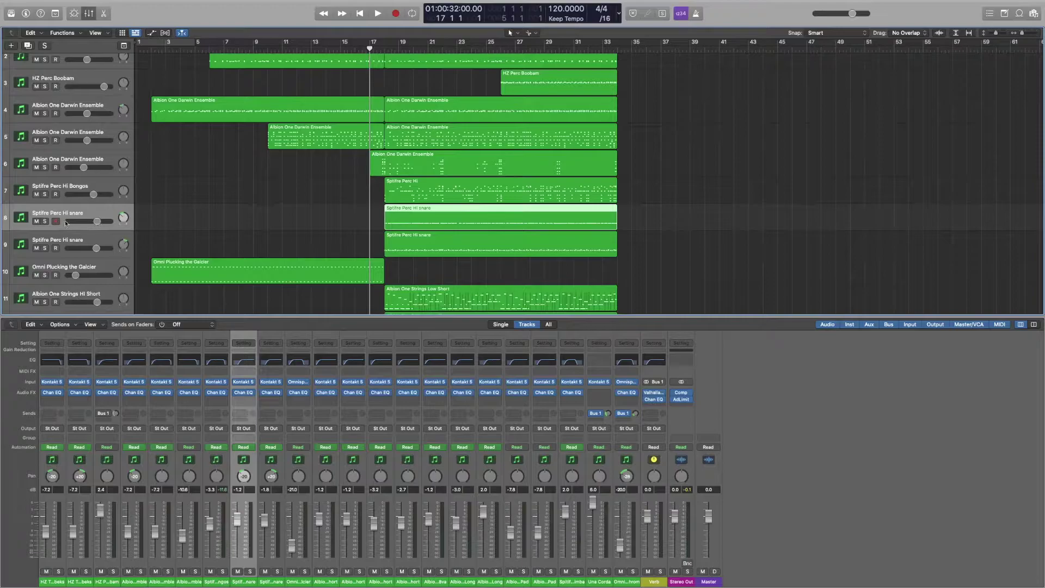
{"action": "left_click", "coordinate": [45, 222]}
{"action": "key", "text": "space"}
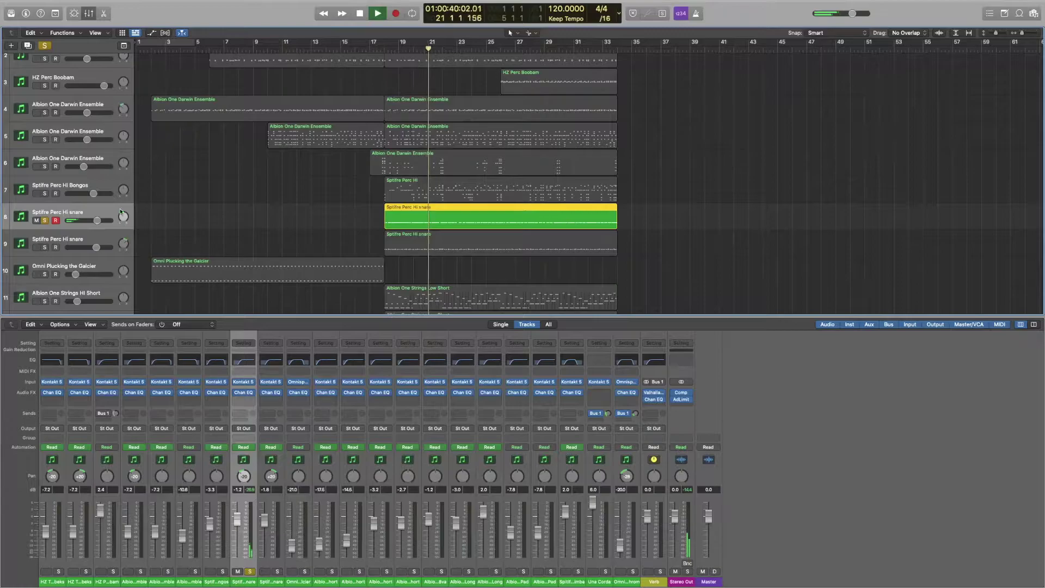
{"action": "key", "text": "space"}
{"action": "left_click", "coordinate": [44, 221]}
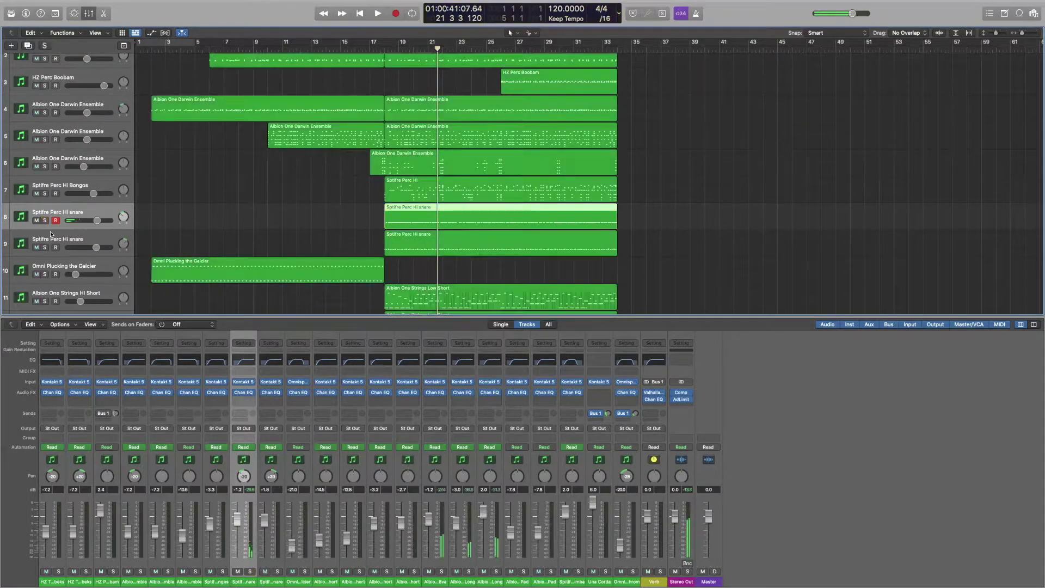
- Audition the Spitfire Perc Hi snare part on track 9 in solo from about bar 17, then stop and unsolo it
{"action": "left_click", "coordinate": [45, 246]}
{"action": "left_click", "coordinate": [45, 247]}
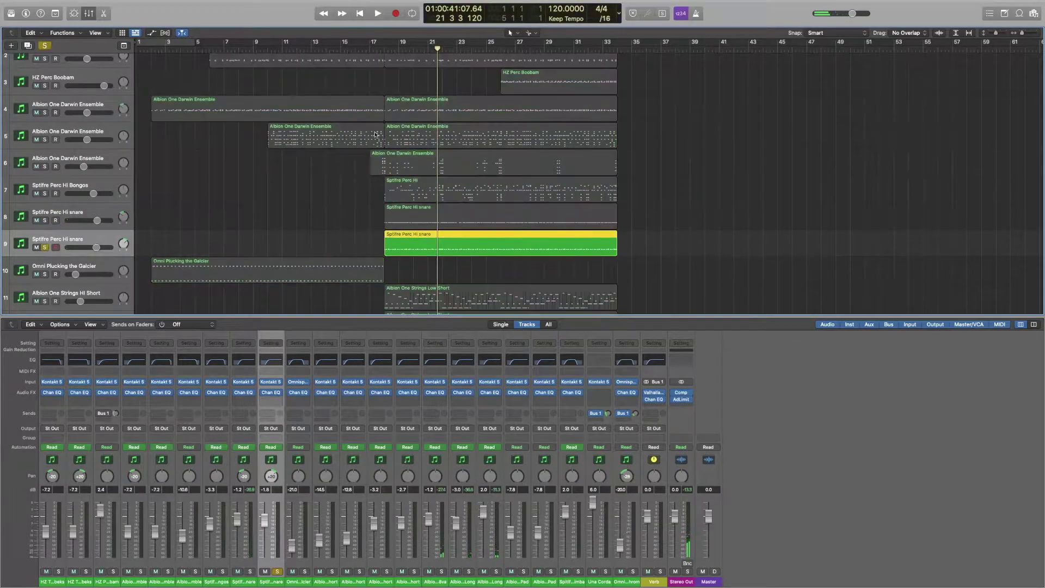
{"action": "left_click", "coordinate": [377, 50]}
{"action": "key", "text": "space"}
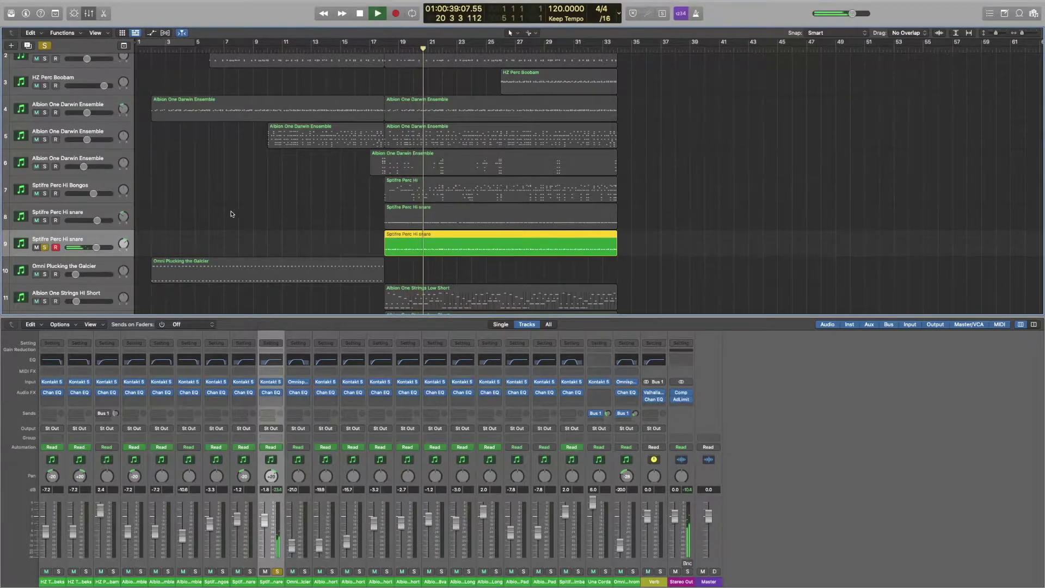
{"action": "key", "text": "space"}
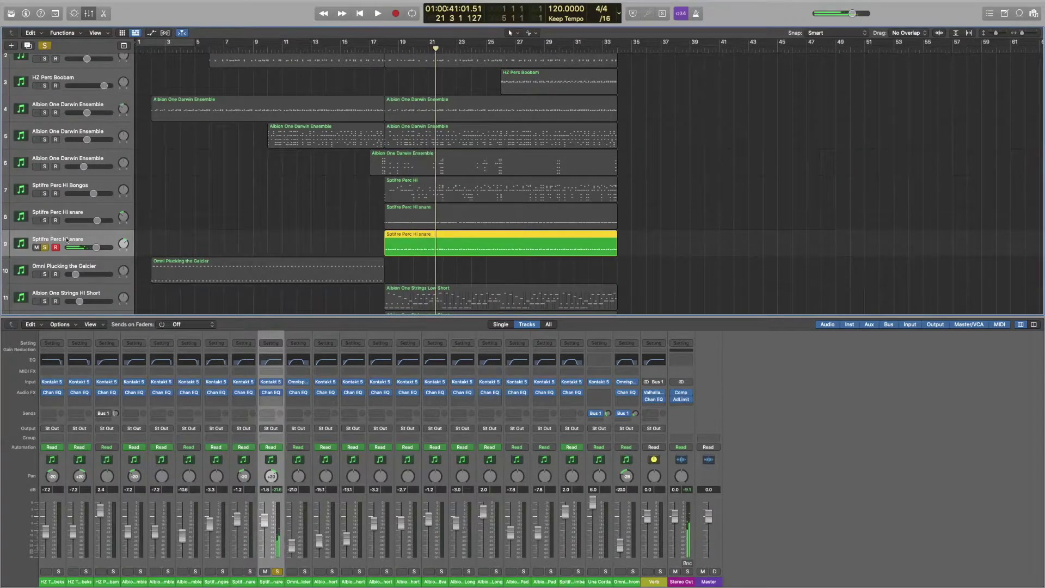
{"action": "left_click", "coordinate": [43, 247]}
- Audition both Spitfire Perc Hi snare tracks, 8 and 9, soloed together, then stop and unsolo them
{"action": "key", "text": "Up"}
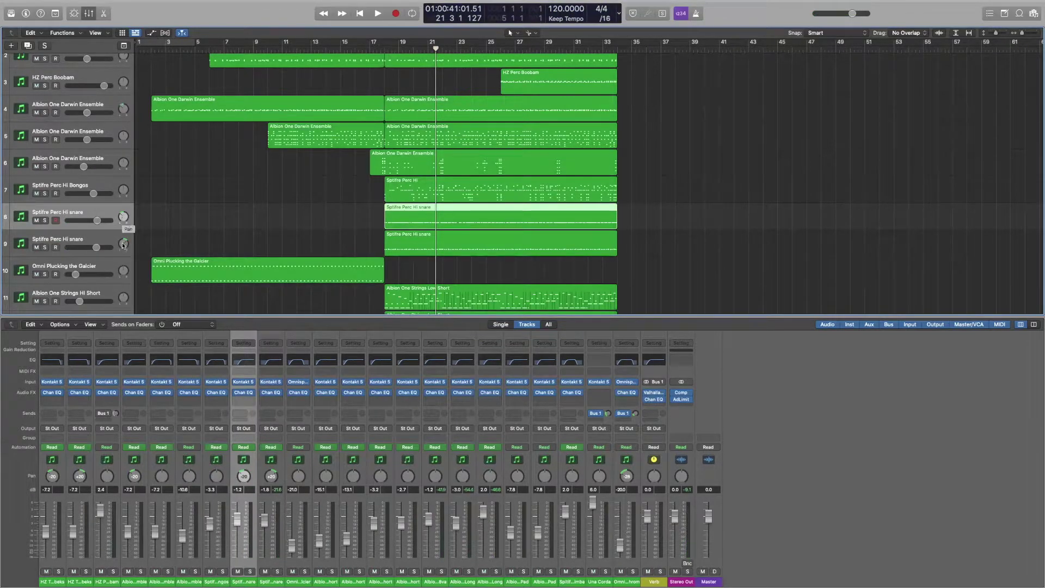
{"action": "left_click", "coordinate": [45, 247]}
{"action": "left_click", "coordinate": [45, 220]}
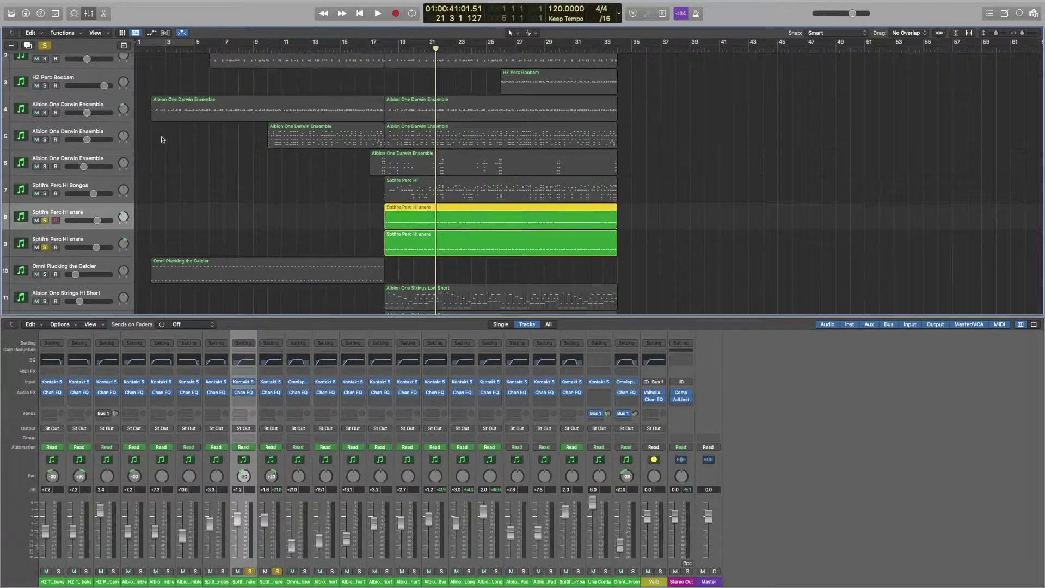
{"action": "key", "text": "space"}
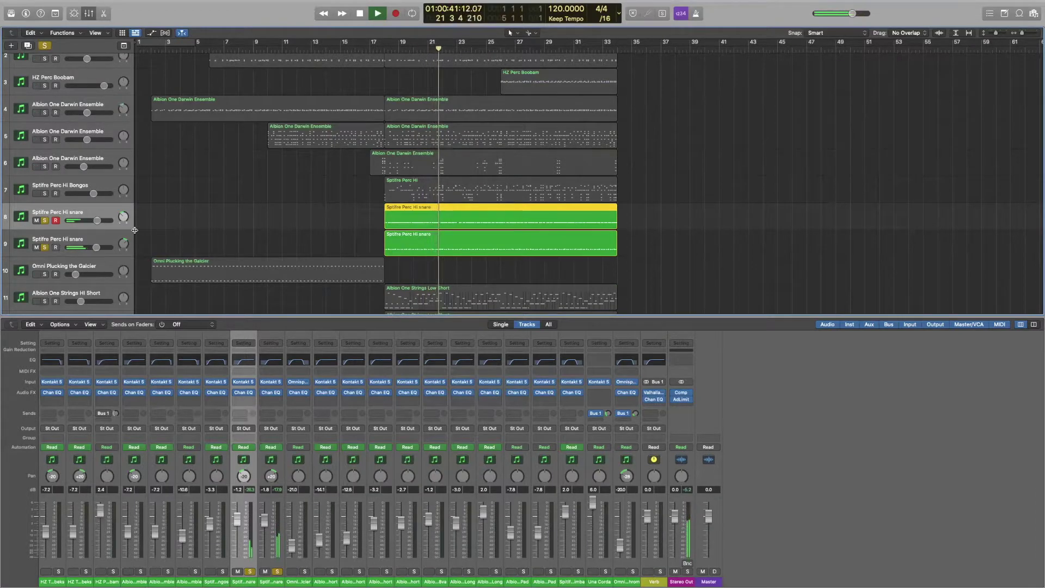
{"action": "key", "text": "space"}
{"action": "left_click", "coordinate": [45, 247]}
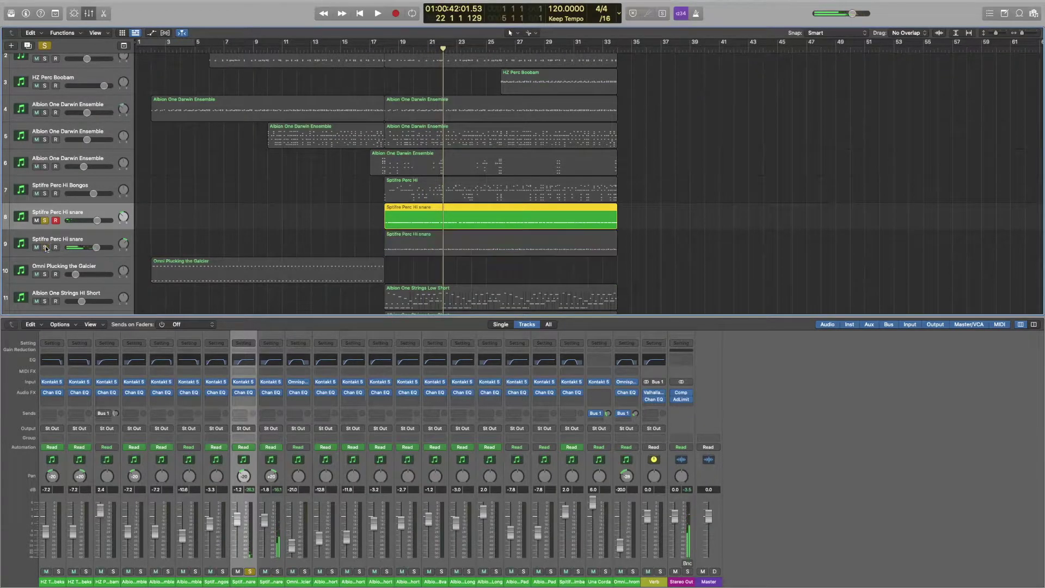
{"action": "left_click", "coordinate": [45, 220]}
{"action": "scroll", "coordinate": [151, 218], "scroll_direction": "down", "scroll_amount": 1}
{"action": "scroll", "coordinate": [151, 217], "scroll_direction": "left", "scroll_amount": 1}
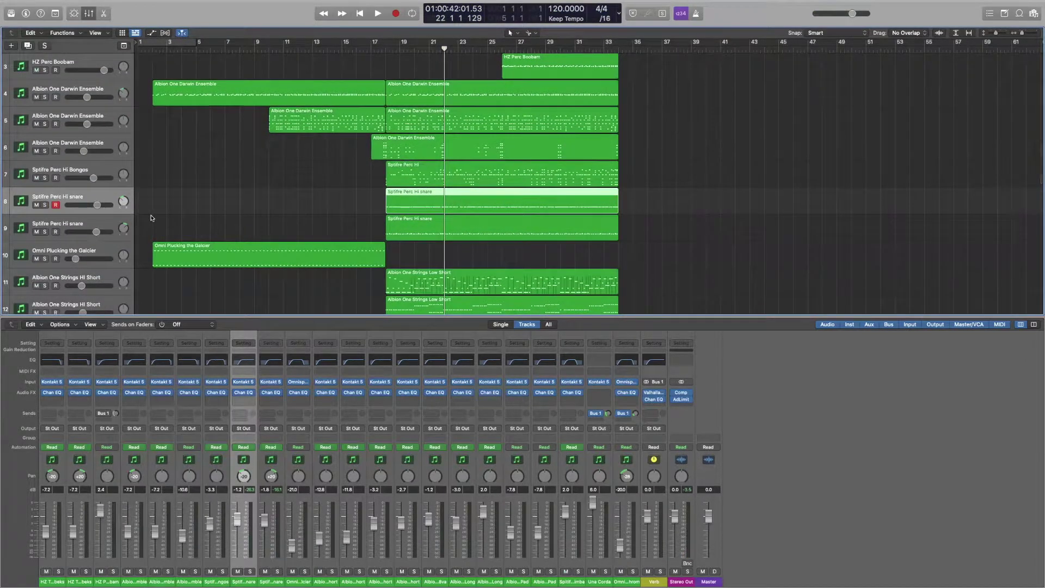
- Solo the Omni Plucking the Galcier track with the playhead at bar 1 and briefly display the tracks' volume automation
{"action": "scroll", "coordinate": [151, 217], "scroll_direction": "up", "scroll_amount": 1}
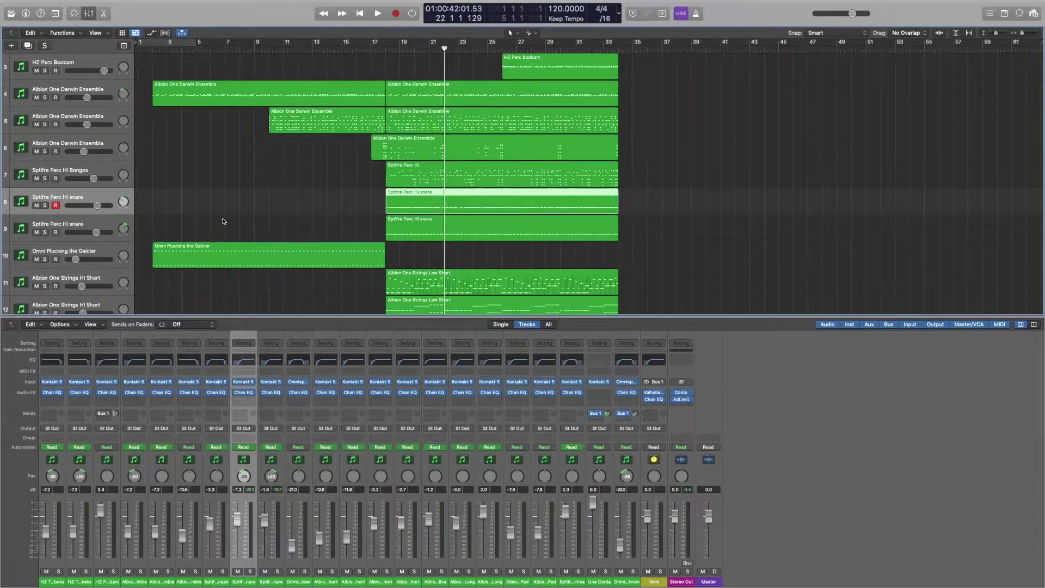
{"action": "left_click", "coordinate": [92, 255]}
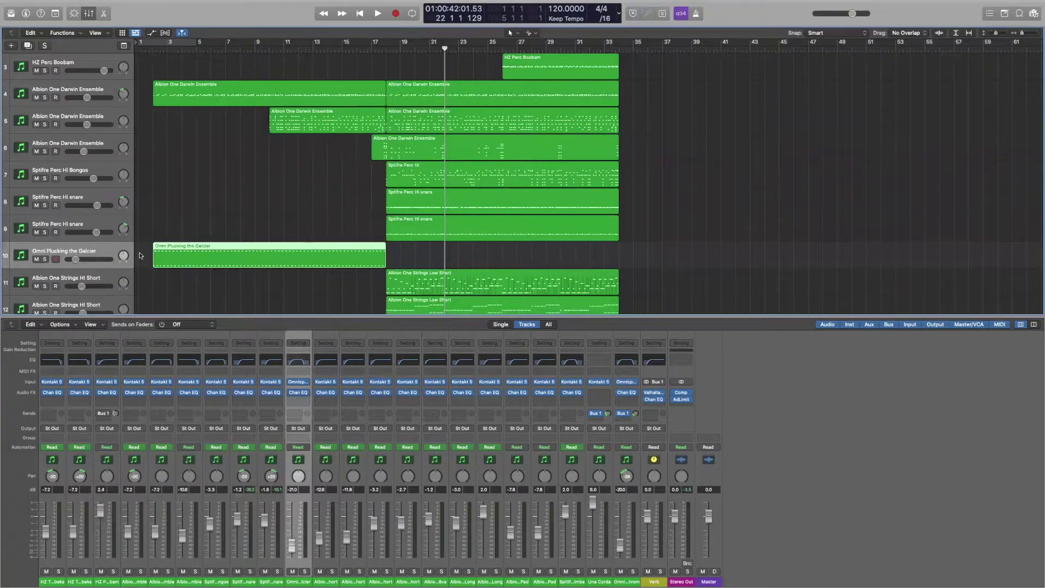
{"action": "key", "text": "space"}
{"action": "left_click", "coordinate": [45, 259]}
{"action": "scroll", "coordinate": [217, 100], "scroll_direction": "right", "scroll_amount": 1}
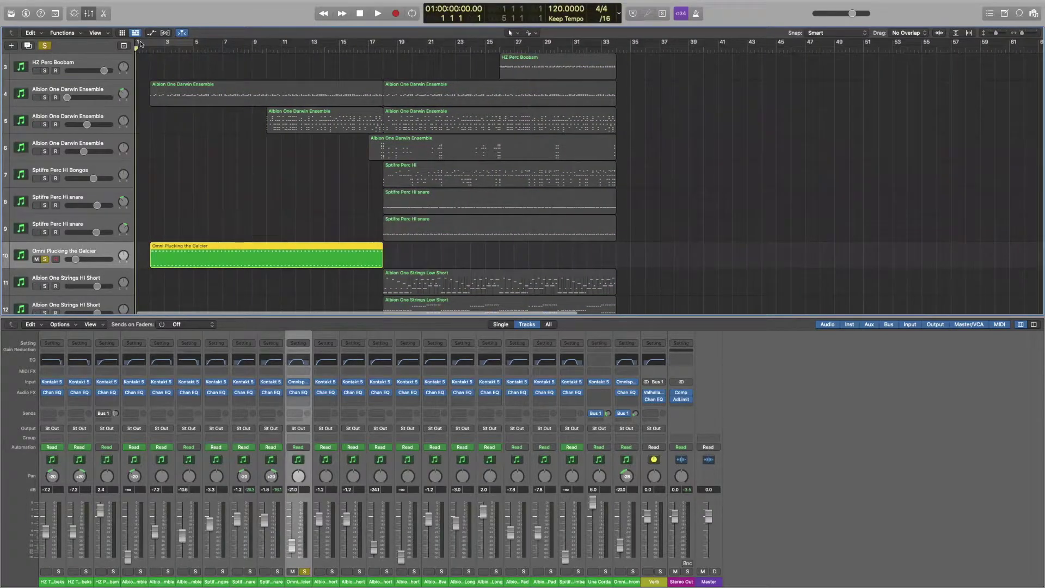
{"action": "left_click", "coordinate": [152, 34]}
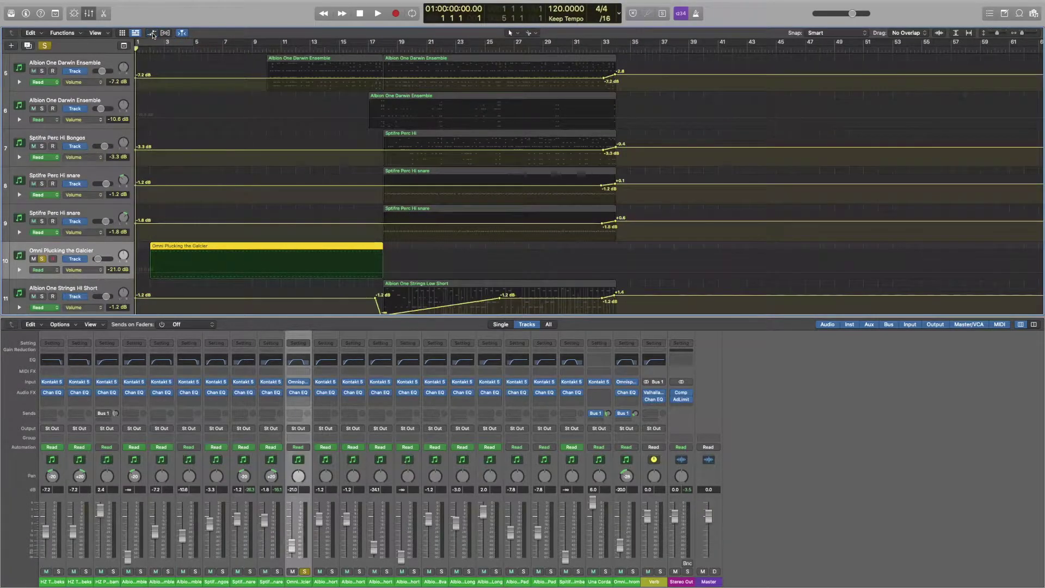
{"action": "left_click", "coordinate": [152, 33]}
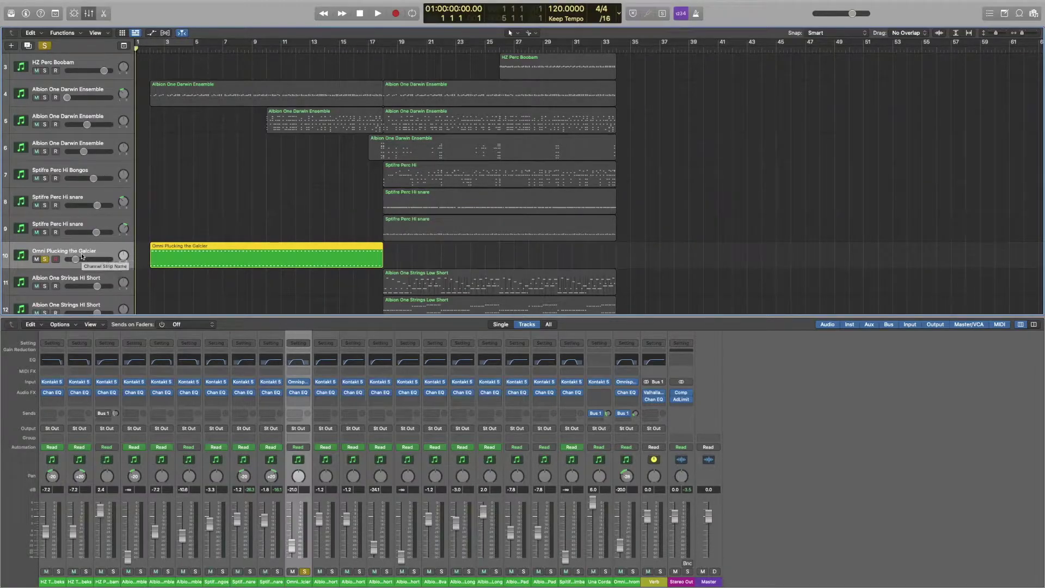
- Play the soloed Omni Plucking the Galcier part from bar 1, then stop and unsolo it
{"action": "key", "text": "space"}
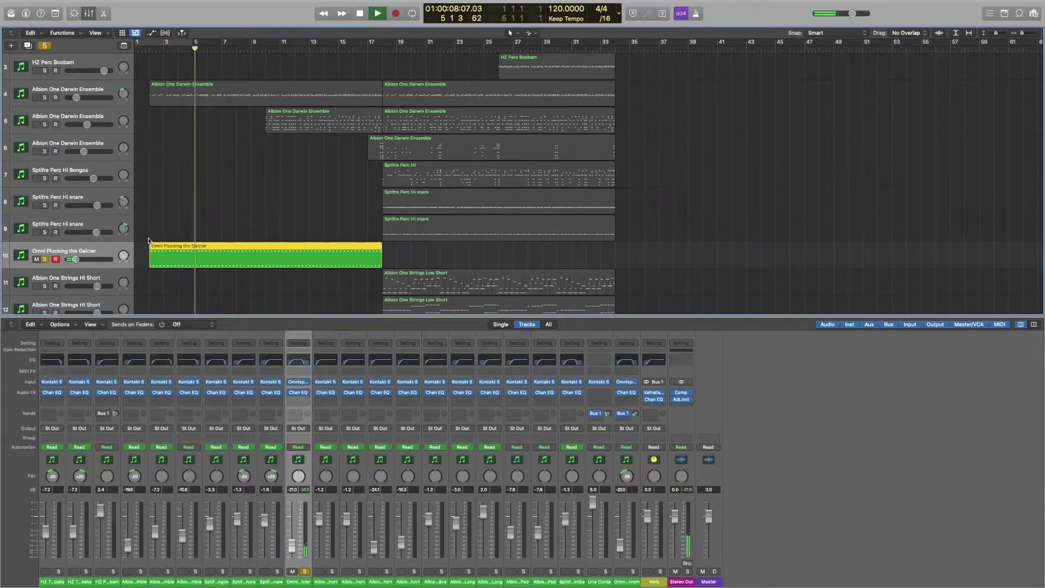
{"action": "key", "text": "space"}
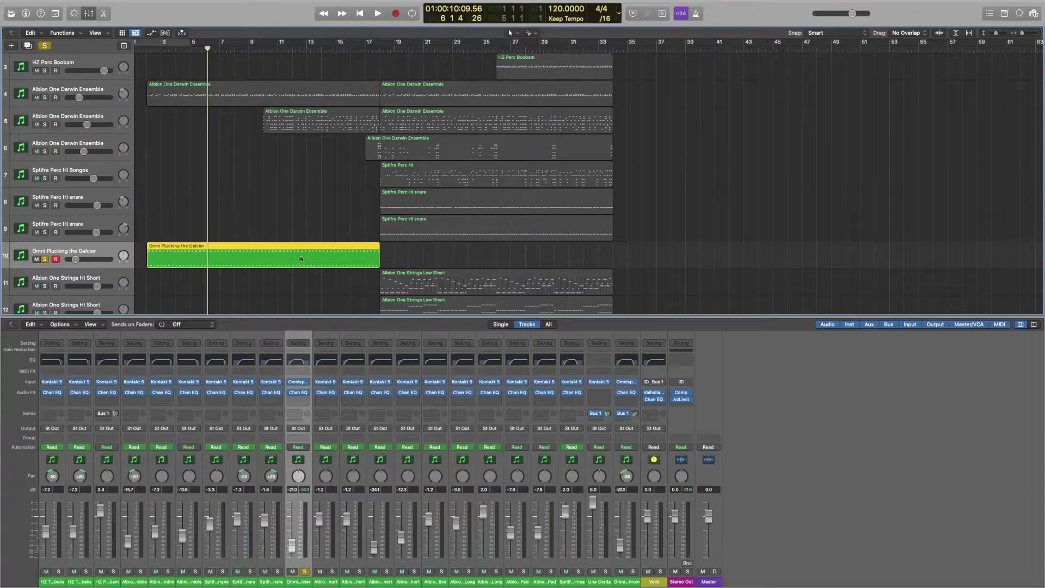
{"action": "scroll", "coordinate": [300, 256], "scroll_direction": "down", "scroll_amount": 2}
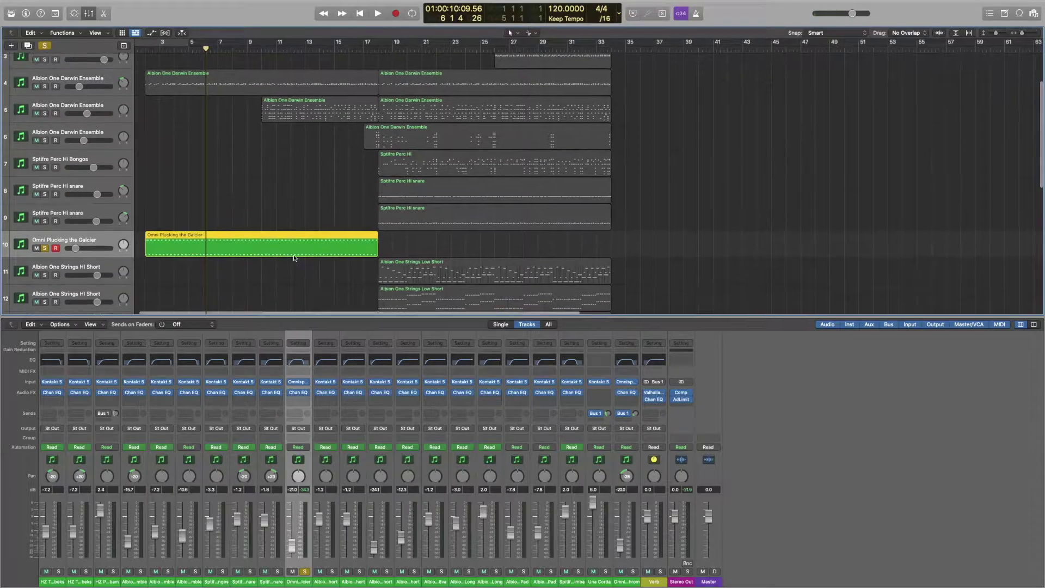
{"action": "left_click", "coordinate": [45, 248]}
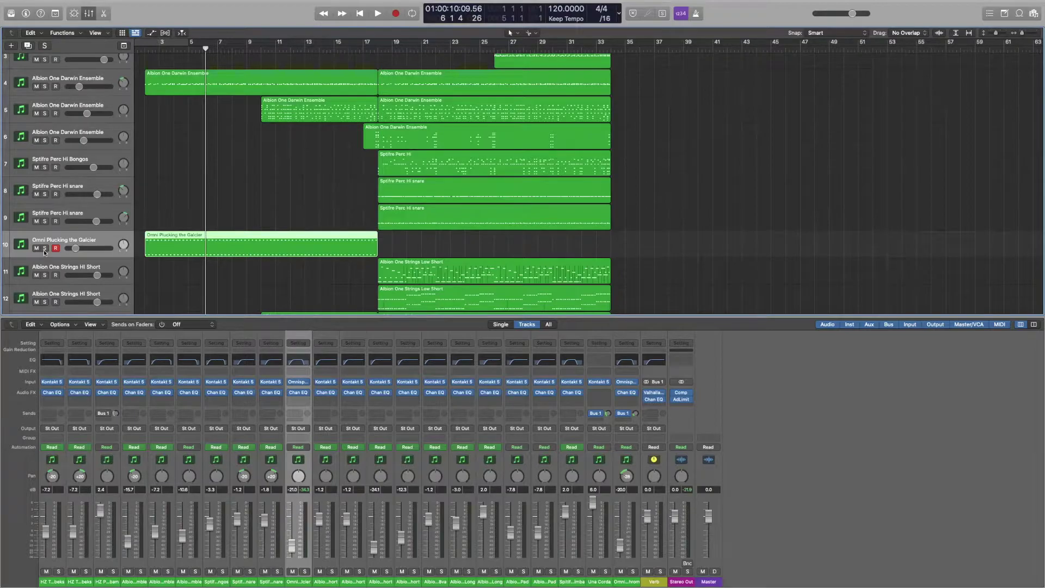
- Audition the two Albion One Strings Hi Short tracks, 11 and 12, soloed together from bar 17 beat 3, then stop and unsolo them
{"action": "left_click", "coordinate": [371, 48]}
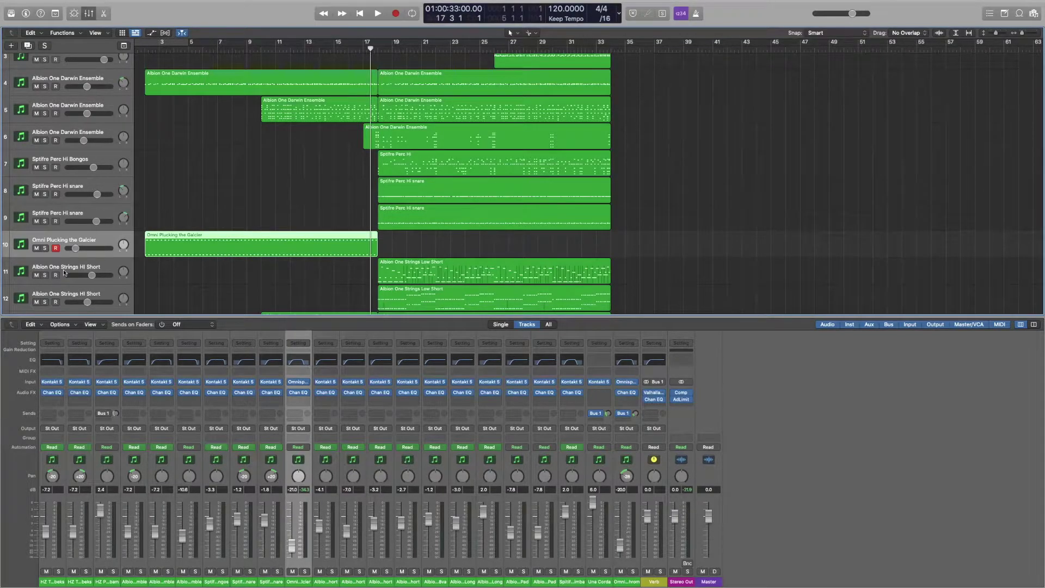
{"action": "scroll", "coordinate": [64, 272], "scroll_direction": "down", "scroll_amount": 3}
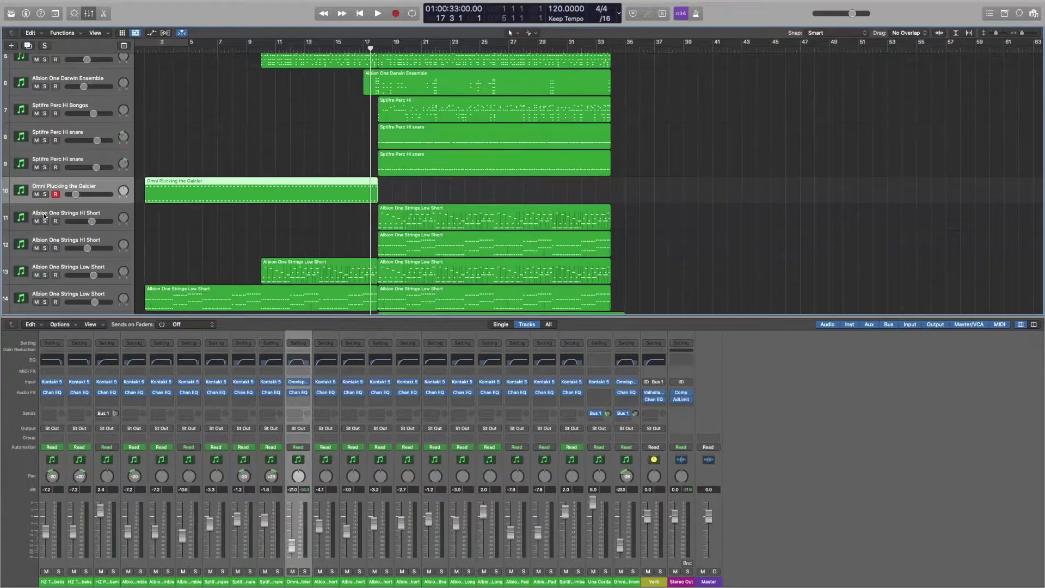
{"action": "scroll", "coordinate": [63, 213], "scroll_direction": "down", "scroll_amount": 3}
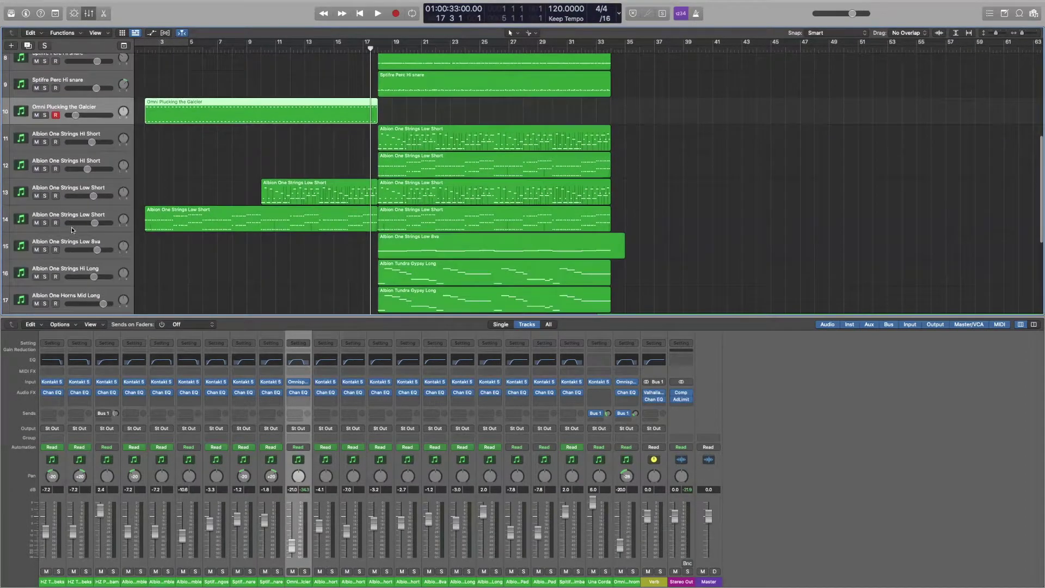
{"action": "scroll", "coordinate": [73, 231], "scroll_direction": "down", "scroll_amount": 1}
{"action": "scroll", "coordinate": [64, 269], "scroll_direction": "down", "scroll_amount": 1}
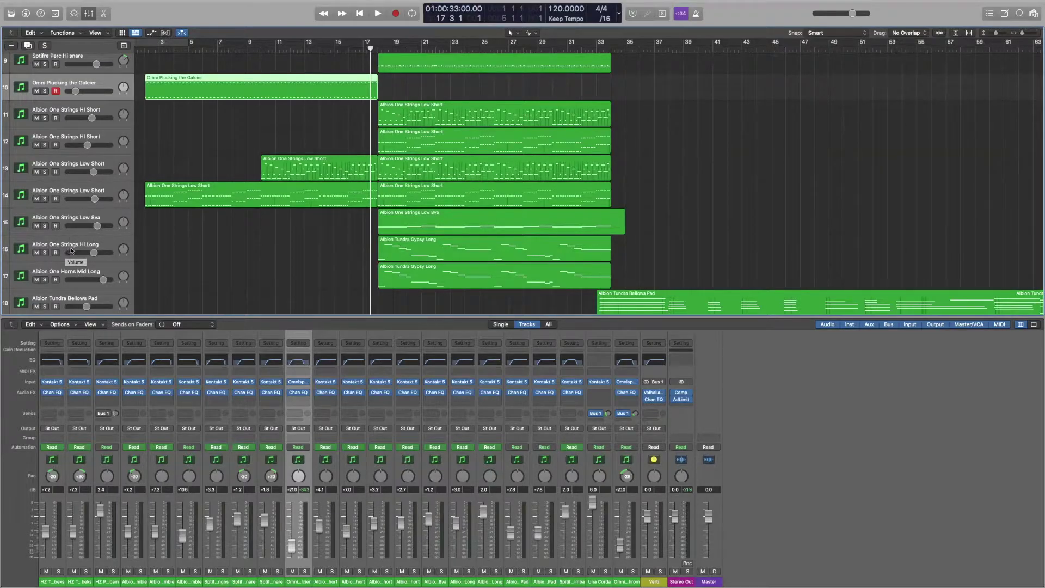
{"action": "left_click", "coordinate": [45, 118]}
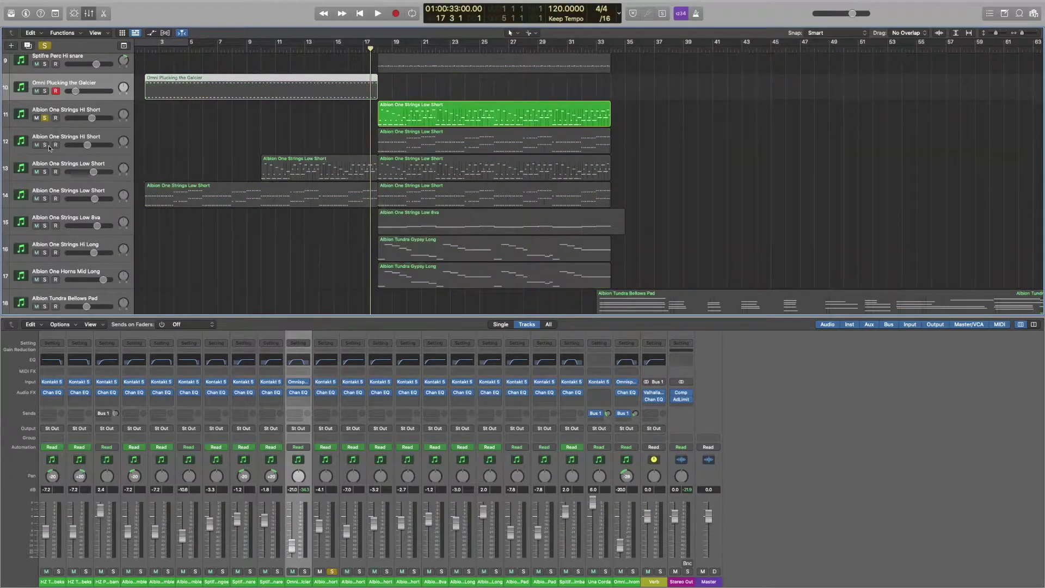
{"action": "left_click", "coordinate": [46, 145]}
{"action": "key", "text": "space"}
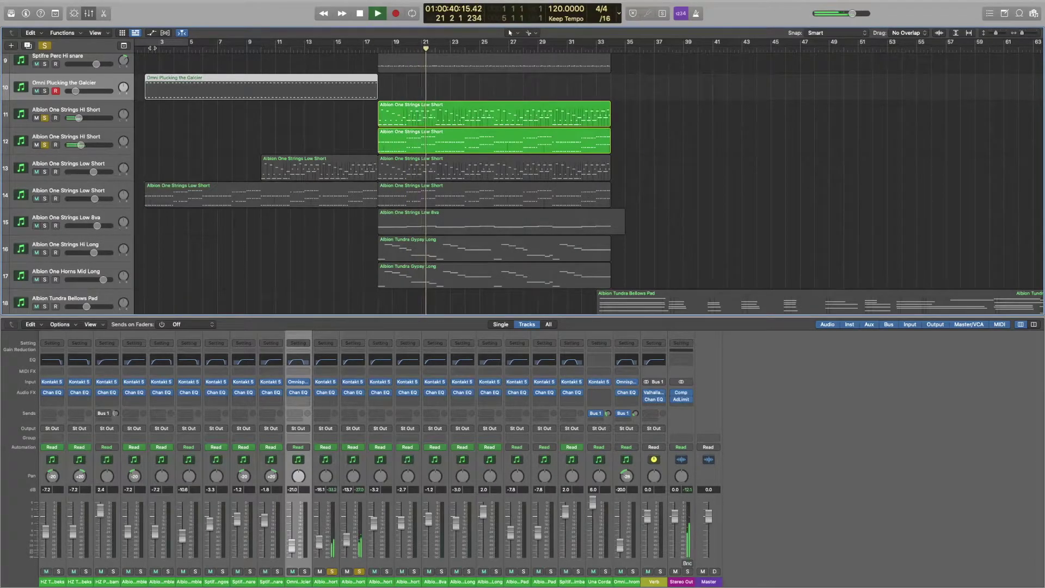
{"action": "scroll", "coordinate": [157, 56], "scroll_direction": "up", "scroll_amount": 1}
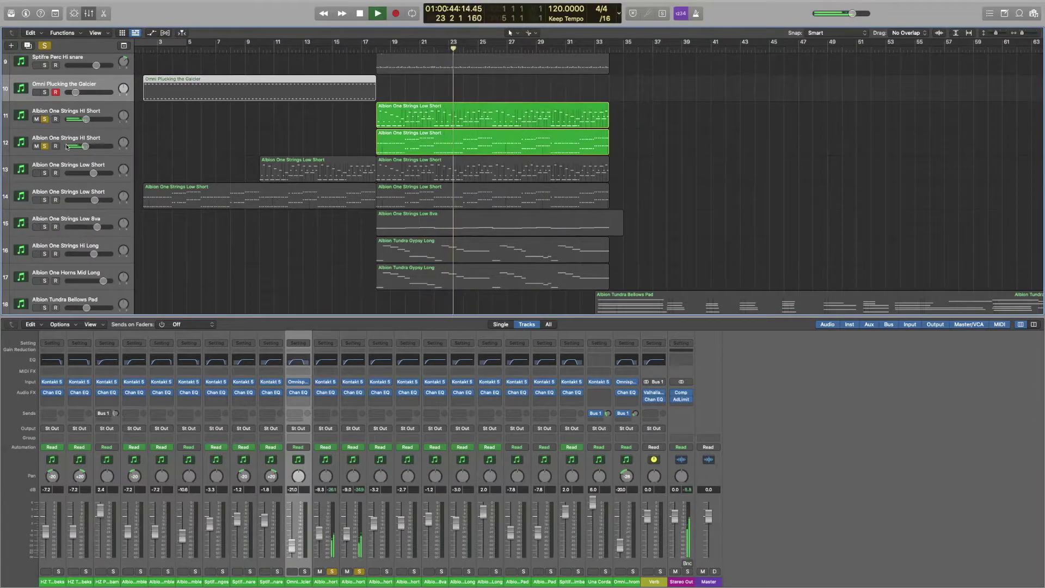
{"action": "key", "text": "space"}
{"action": "left_click", "coordinate": [45, 146]}
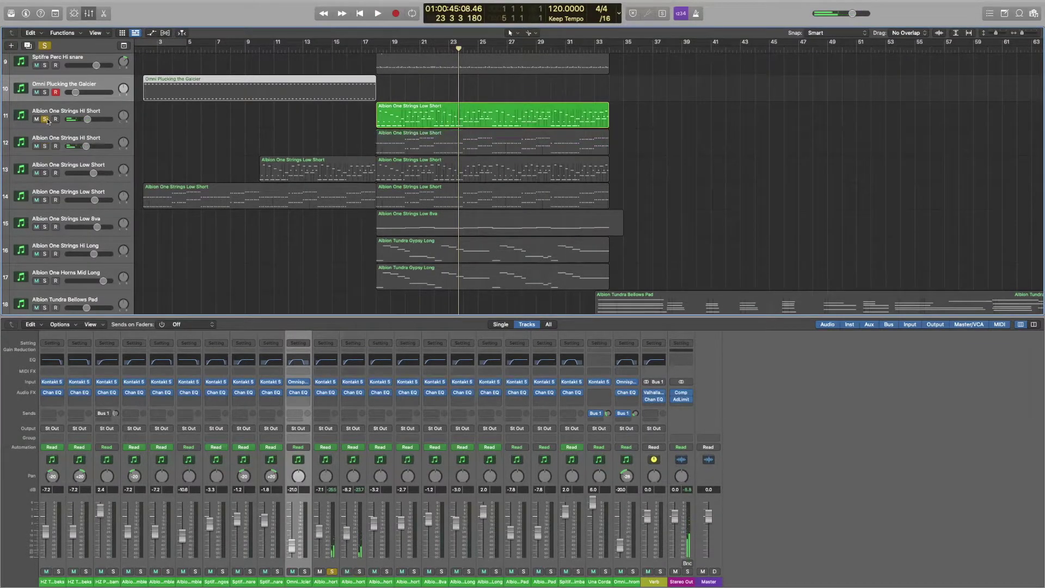
{"action": "left_click", "coordinate": [46, 119]}
- Audition the two Albion One Strings Low Short tracks, 13 and 14, soloed together from about bar 12, then stop and unsolo them
{"action": "scroll", "coordinate": [48, 121], "scroll_direction": "down", "scroll_amount": 1}
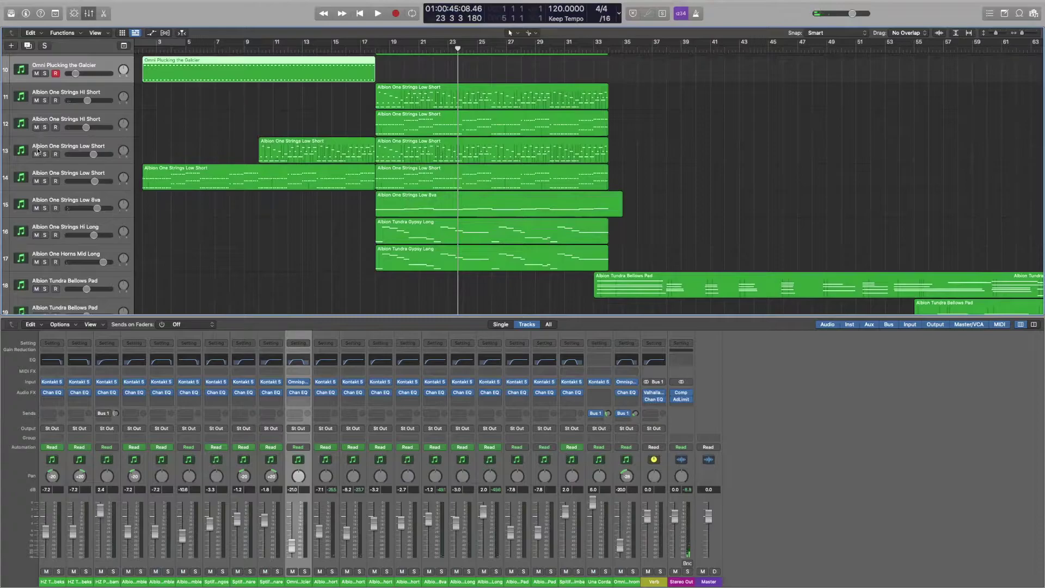
{"action": "left_click", "coordinate": [45, 155]}
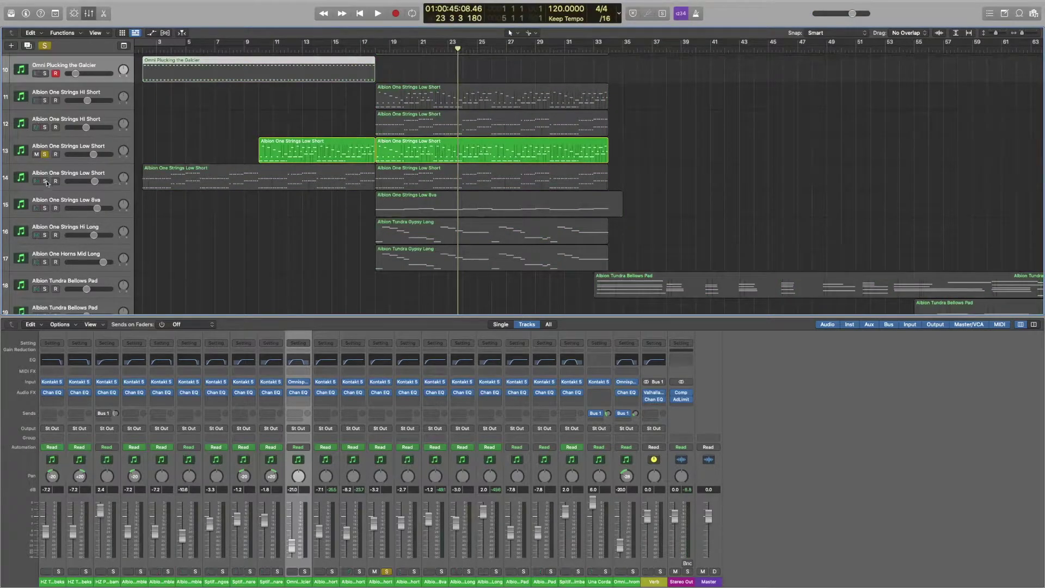
{"action": "left_click", "coordinate": [45, 182]}
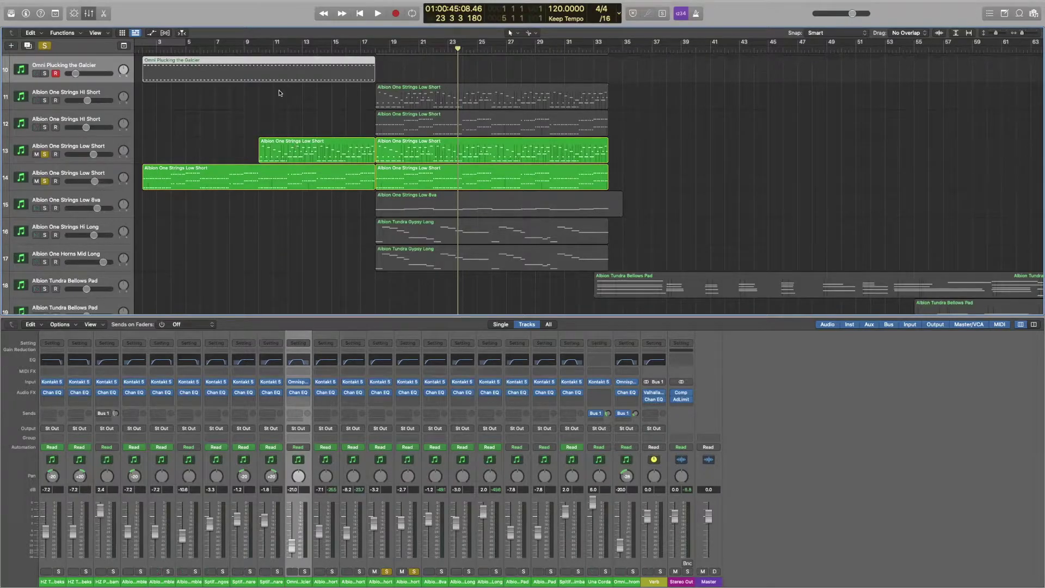
{"action": "left_click", "coordinate": [294, 48]}
{"action": "key", "text": "space"}
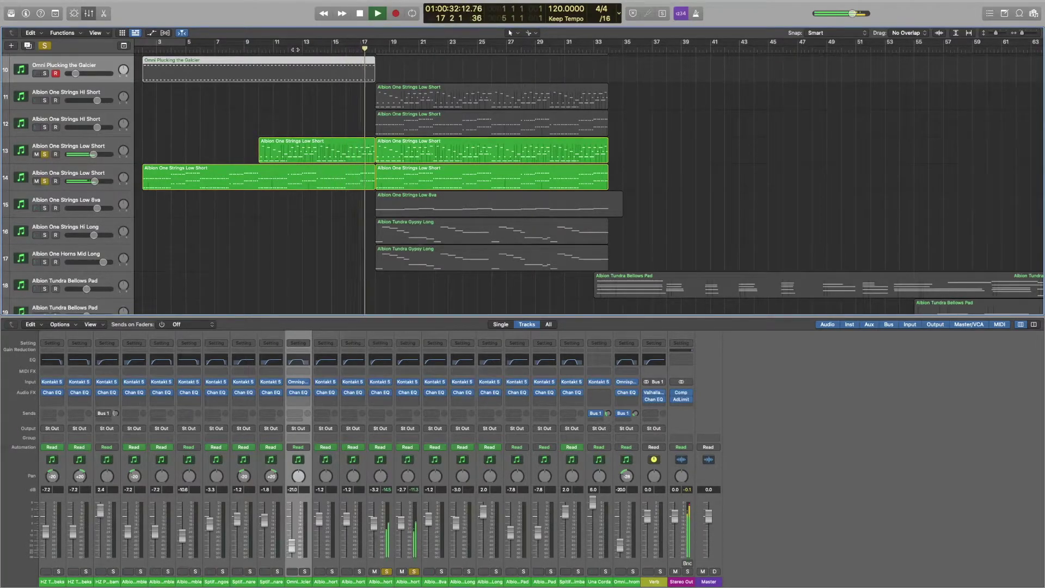
{"action": "key", "text": "space"}
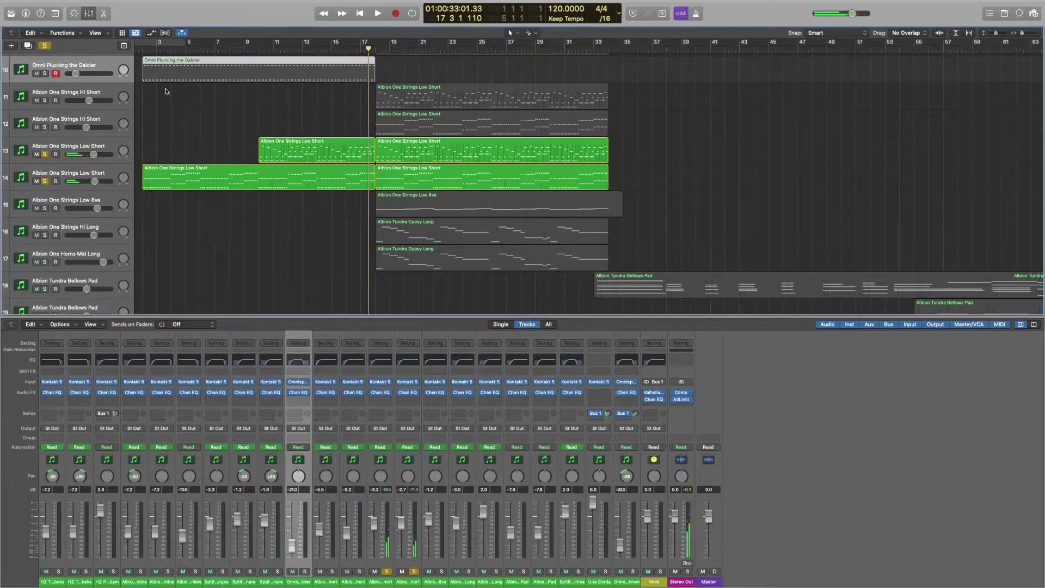
{"action": "left_click", "coordinate": [45, 182]}
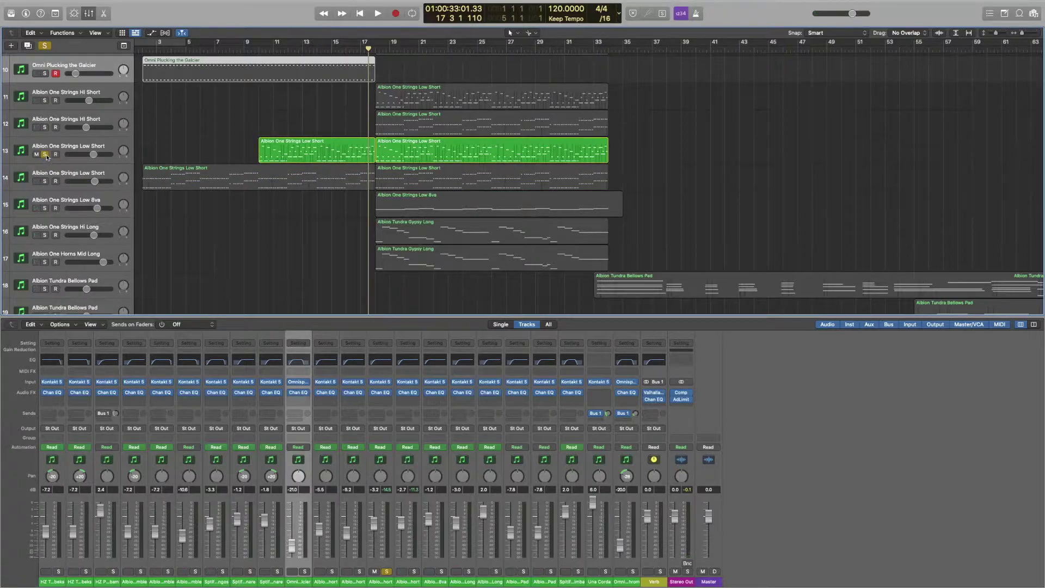
{"action": "left_click", "coordinate": [45, 155]}
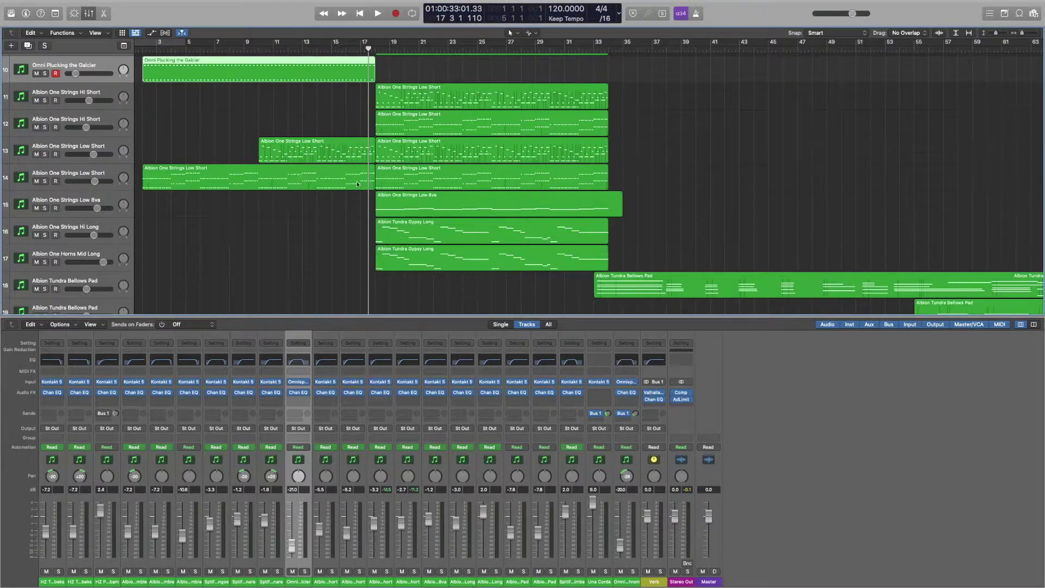
- Look over how the percussion, ensemble, plucked synth and string regions are layered across the arrangement
{"action": "scroll", "coordinate": [393, 153], "scroll_direction": "up", "scroll_amount": 5}
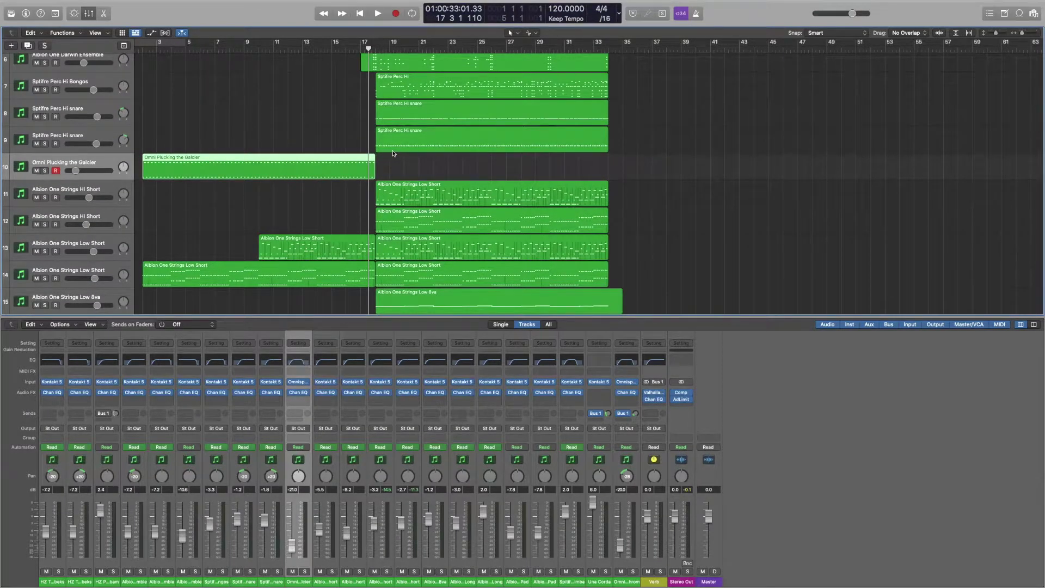
{"action": "scroll", "coordinate": [393, 154], "scroll_direction": "up", "scroll_amount": 3}
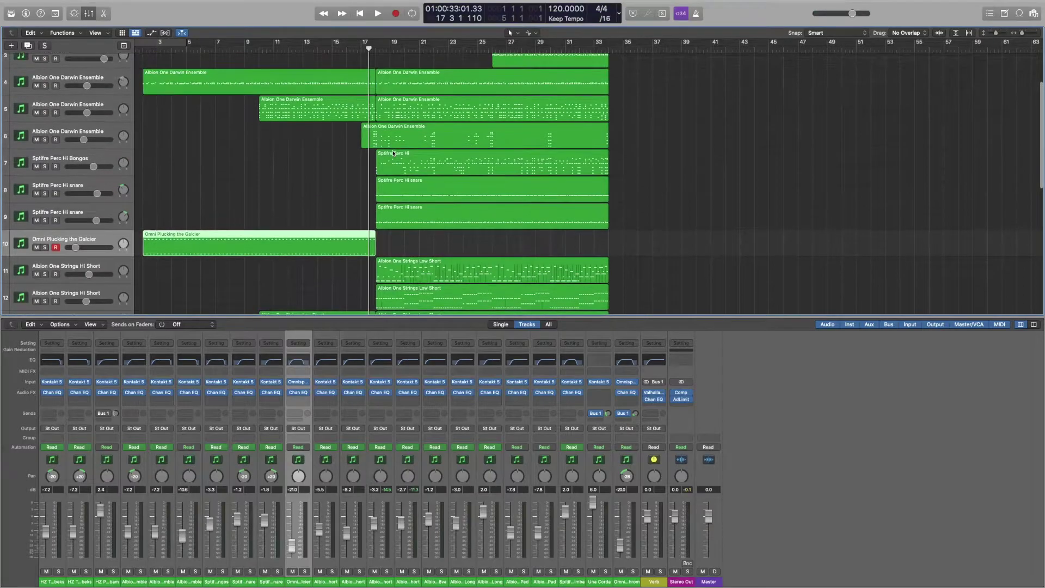
{"action": "scroll", "coordinate": [394, 153], "scroll_direction": "down", "scroll_amount": 1}
{"action": "scroll", "coordinate": [394, 153], "scroll_direction": "down", "scroll_amount": 5}
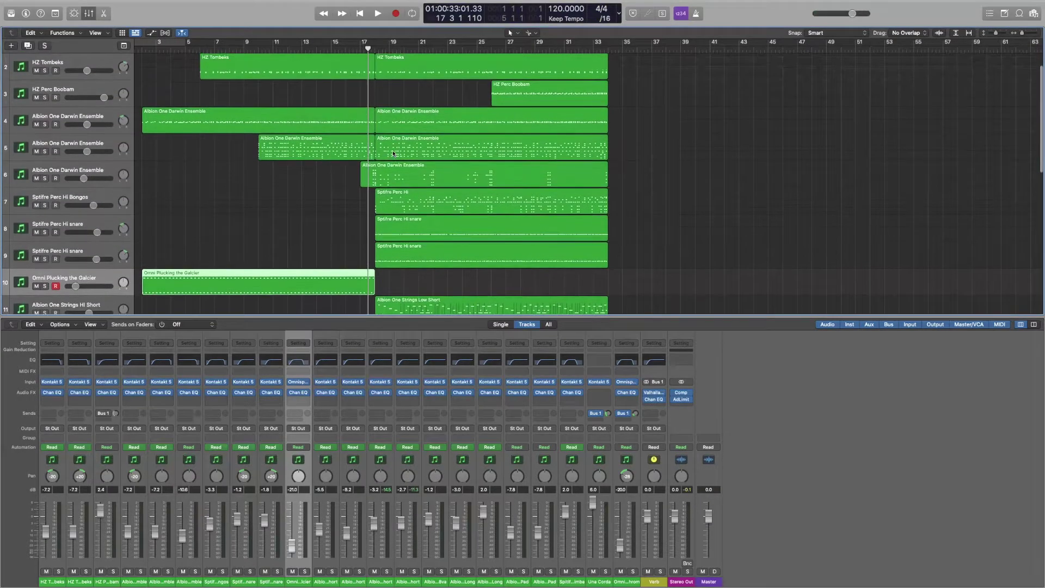
{"action": "scroll", "coordinate": [393, 153], "scroll_direction": "down", "scroll_amount": 8}
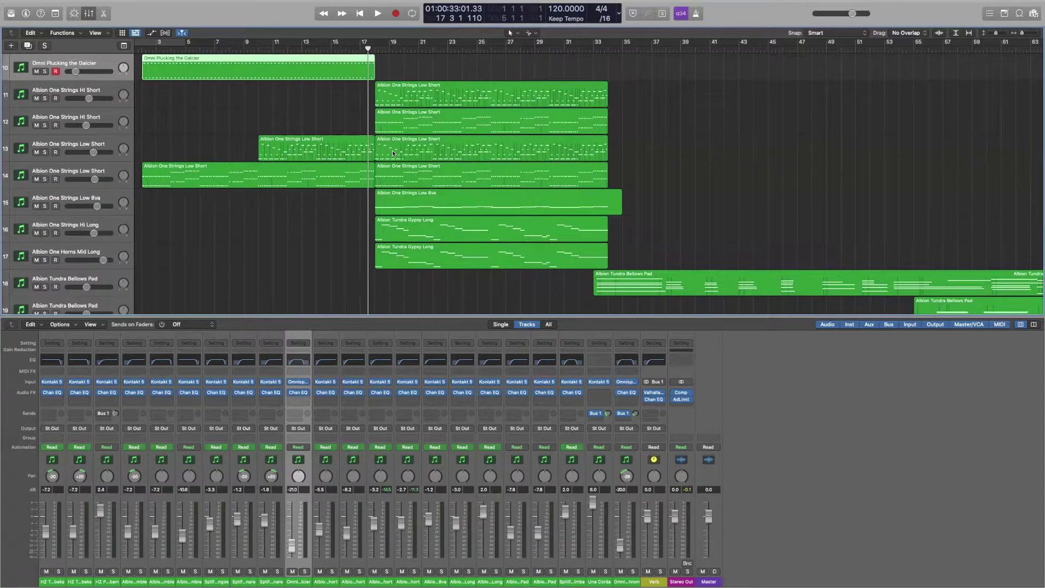
{"action": "scroll", "coordinate": [393, 153], "scroll_direction": "down", "scroll_amount": 1}
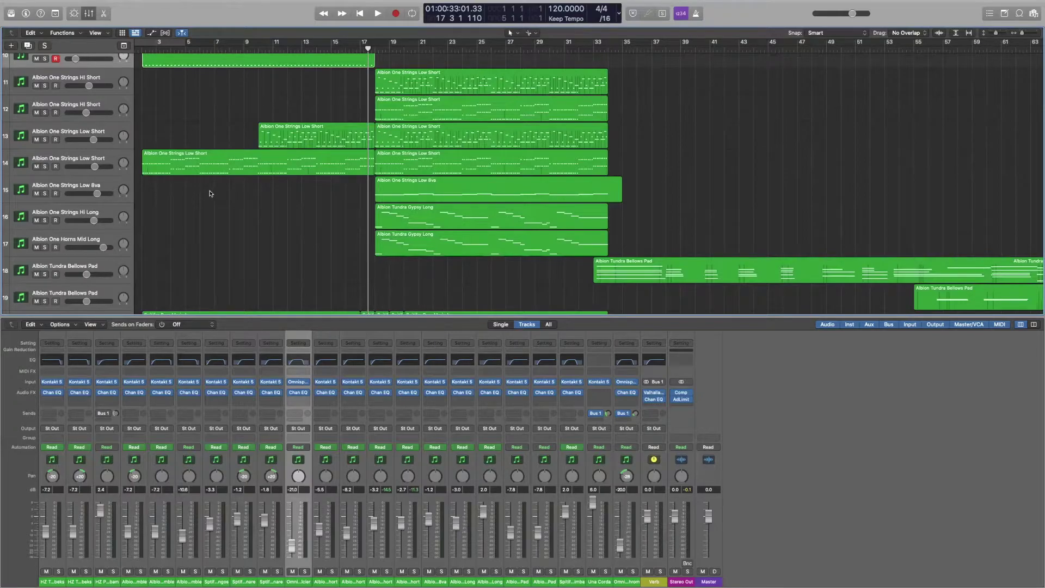
{"action": "scroll", "coordinate": [214, 192], "scroll_direction": "up", "scroll_amount": 4}
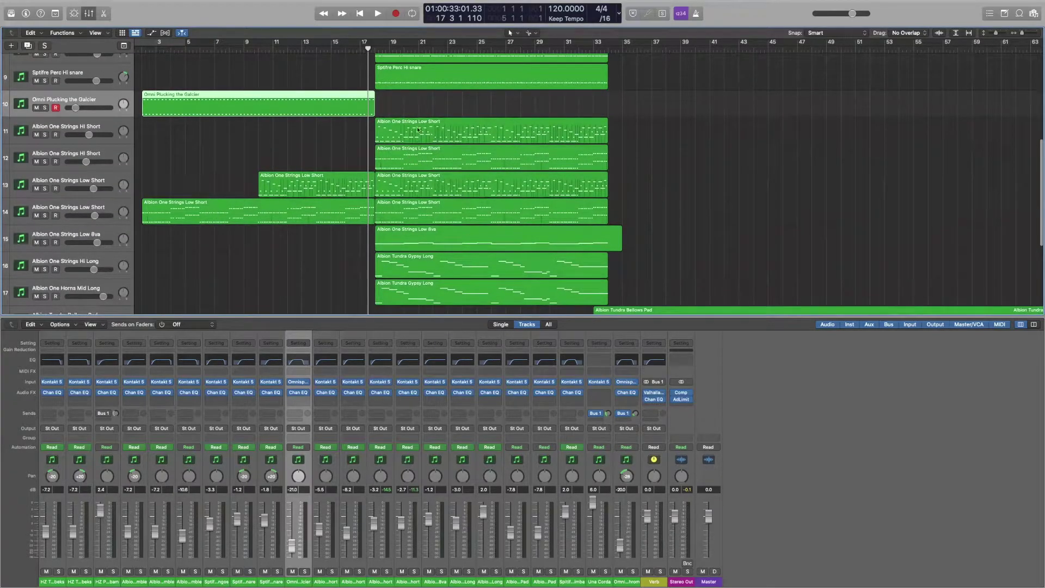
{"action": "scroll", "coordinate": [418, 129], "scroll_direction": "up", "scroll_amount": 4}
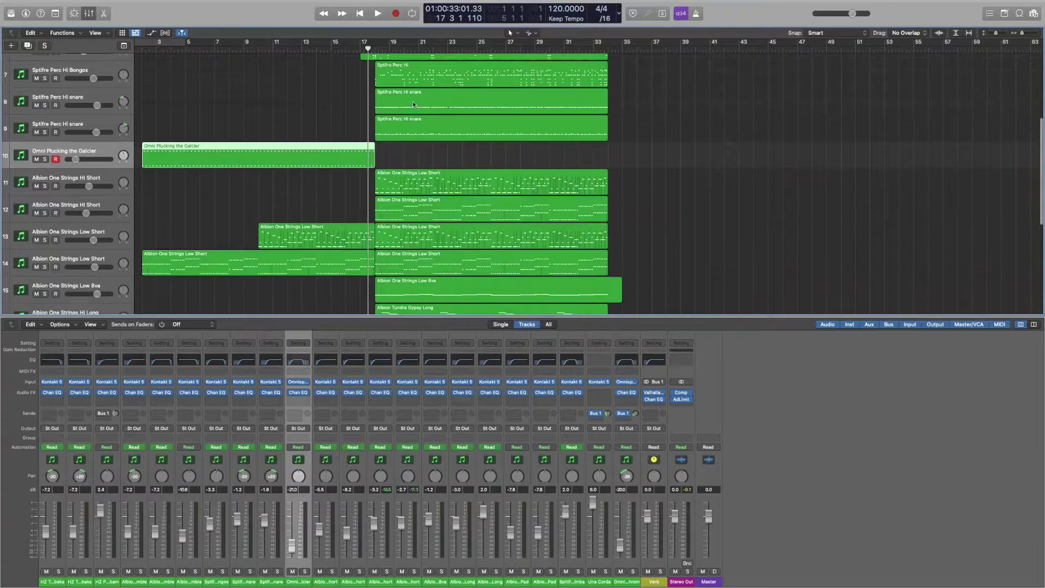
- Open the Spitfire Perc Hi snare region on track 8 in the Piano Roll, select all its notes for inspection, and return to the mixer
{"action": "left_click", "coordinate": [414, 105]}
{"action": "key", "text": "p"}
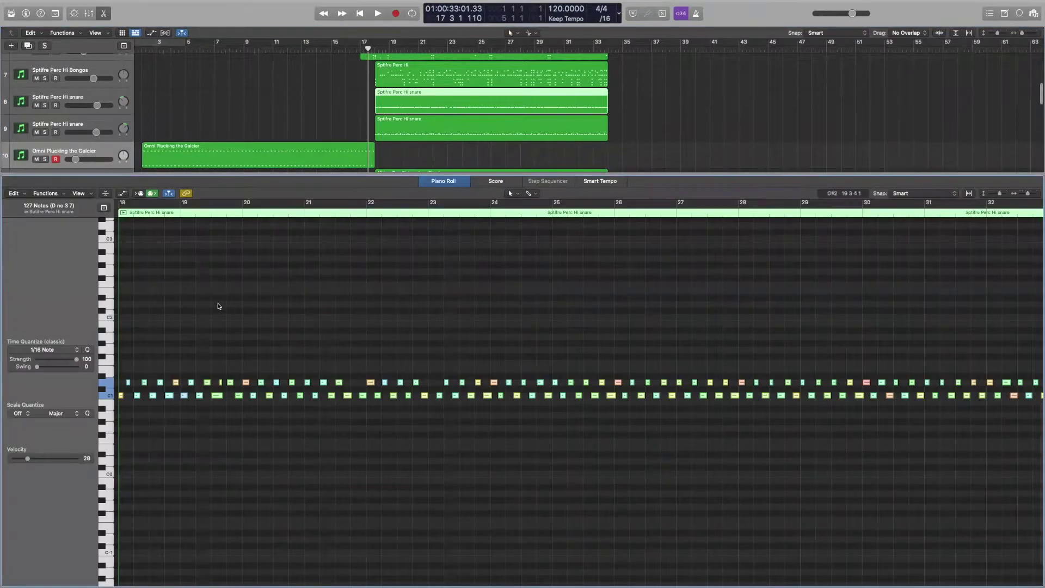
{"action": "scroll", "coordinate": [252, 275], "scroll_direction": "down", "scroll_amount": 1}
{"action": "left_click", "coordinate": [252, 274]}
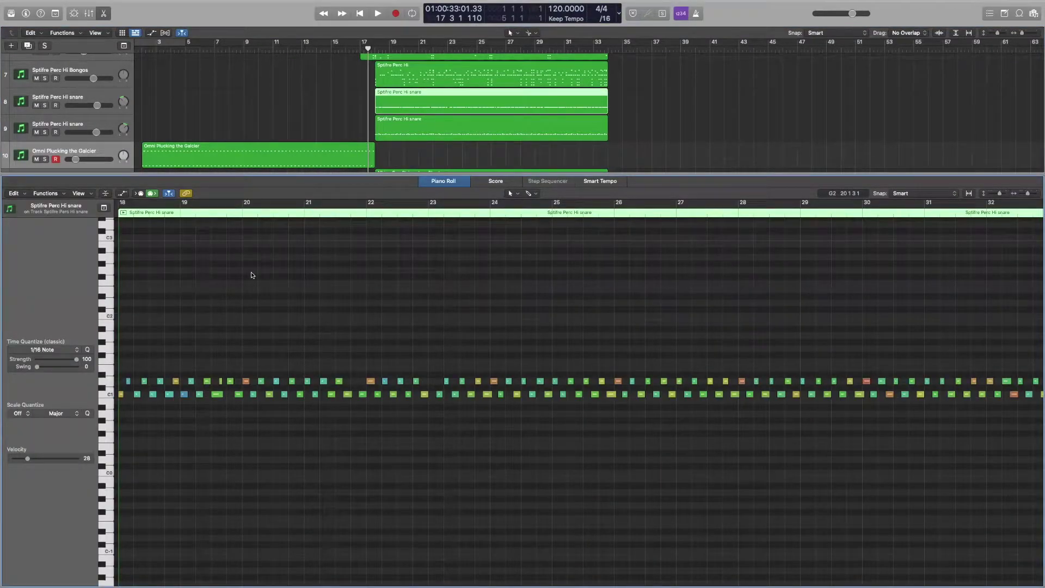
{"action": "right_click", "coordinate": [251, 275]}
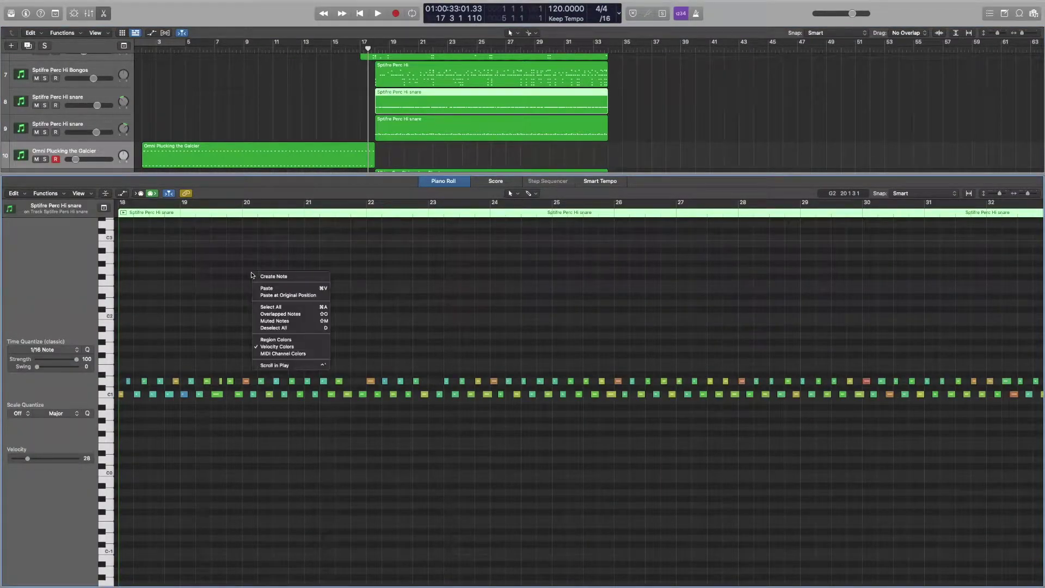
{"action": "left_click", "coordinate": [265, 308]}
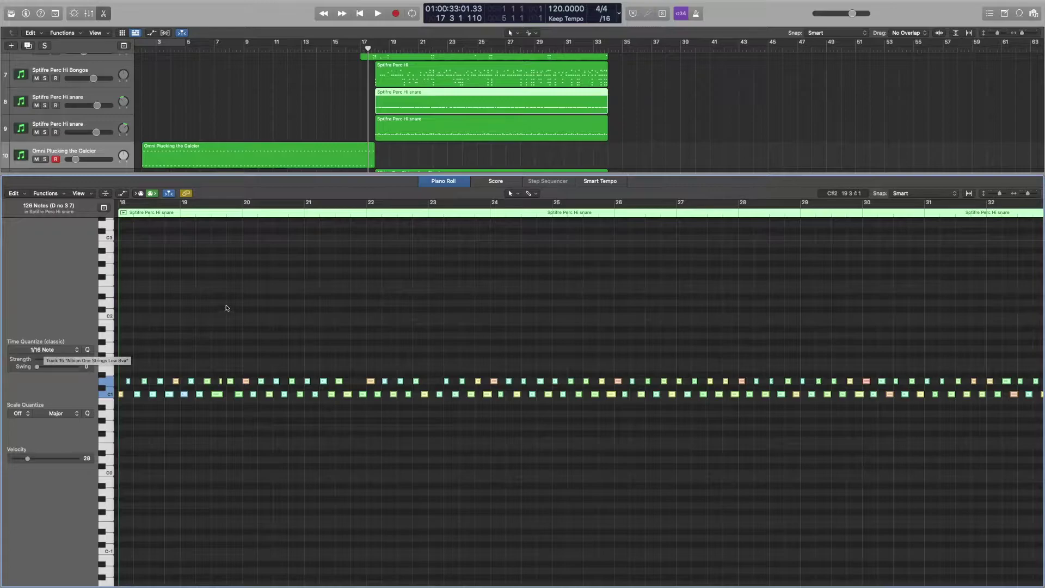
{"action": "key", "text": "x"}
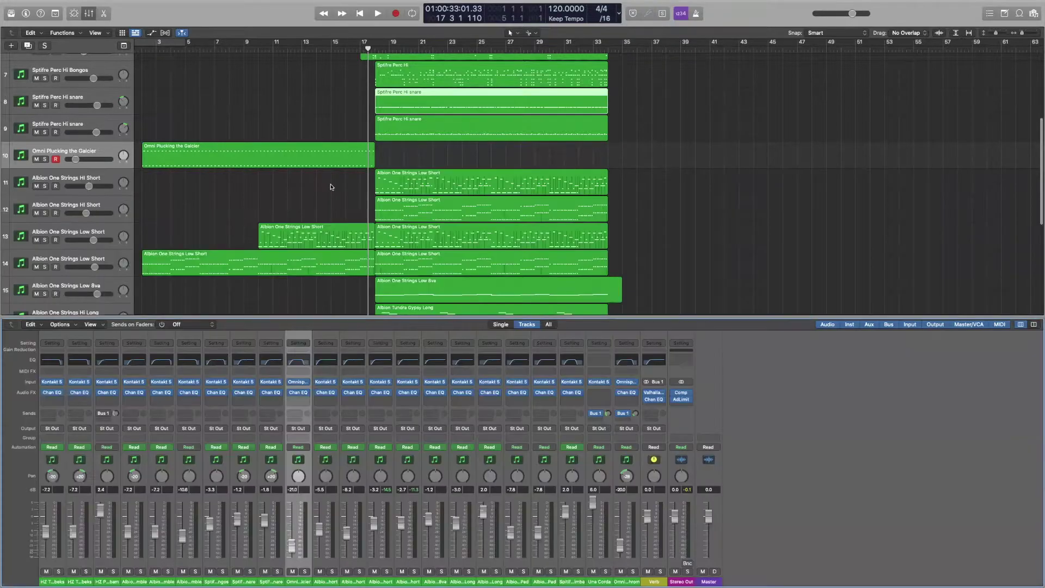
- Audition the Albion One Strings Low 8va track soloed from bar 17 beat 3, then stop and unsolo it
{"action": "scroll", "coordinate": [332, 185], "scroll_direction": "down", "scroll_amount": 2}
{"action": "scroll", "coordinate": [332, 185], "scroll_direction": "down", "scroll_amount": 3}
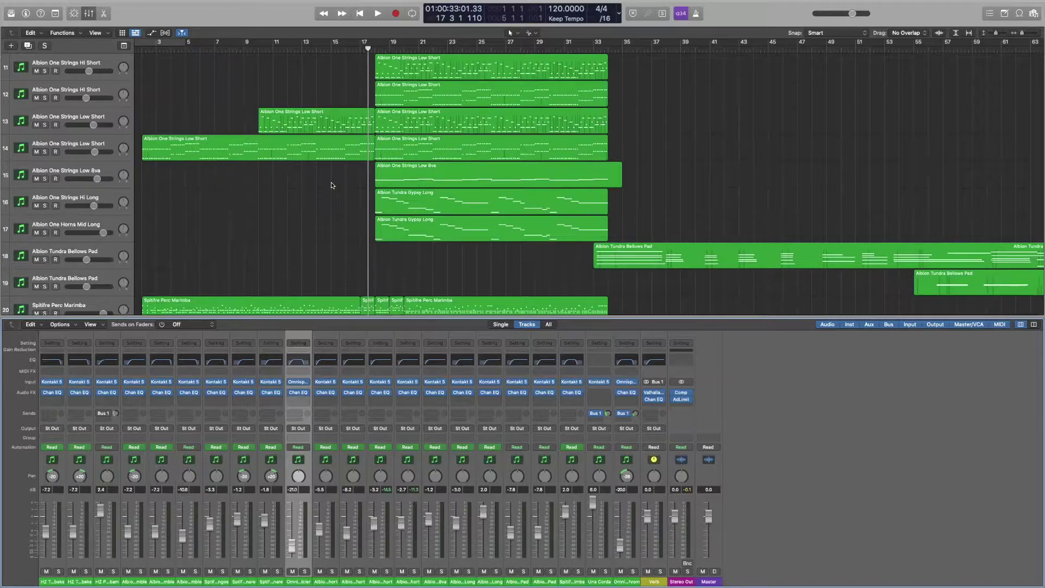
{"action": "scroll", "coordinate": [340, 185], "scroll_direction": "down", "scroll_amount": 2}
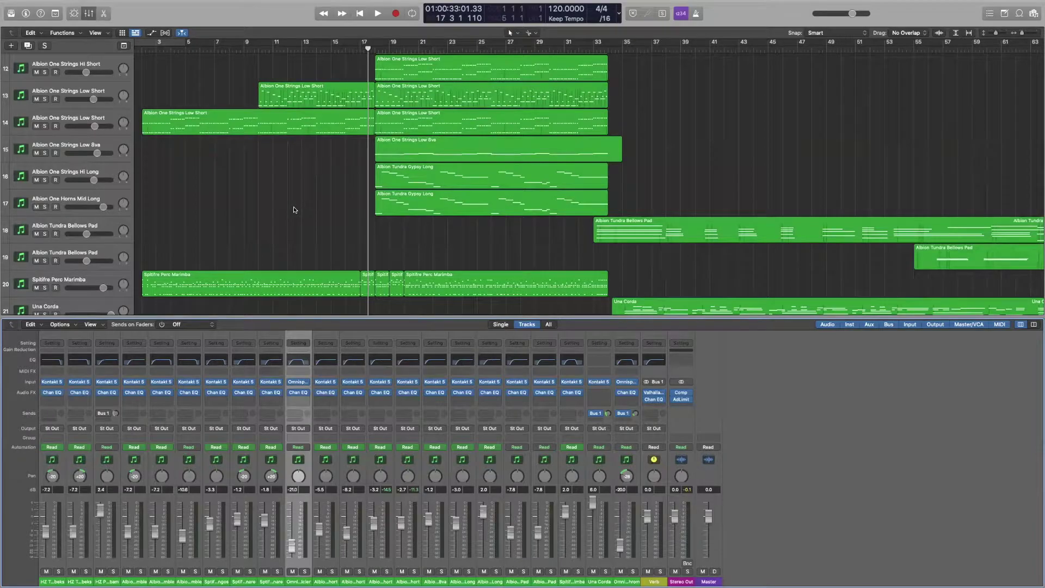
{"action": "scroll", "coordinate": [406, 156], "scroll_direction": "up", "scroll_amount": 3}
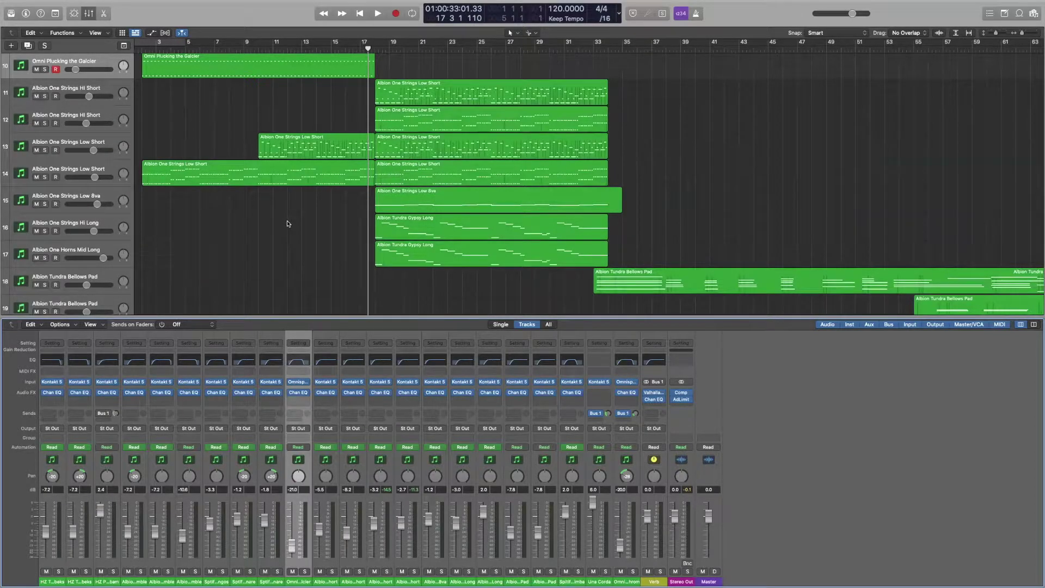
{"action": "scroll", "coordinate": [387, 214], "scroll_direction": "down", "scroll_amount": 1}
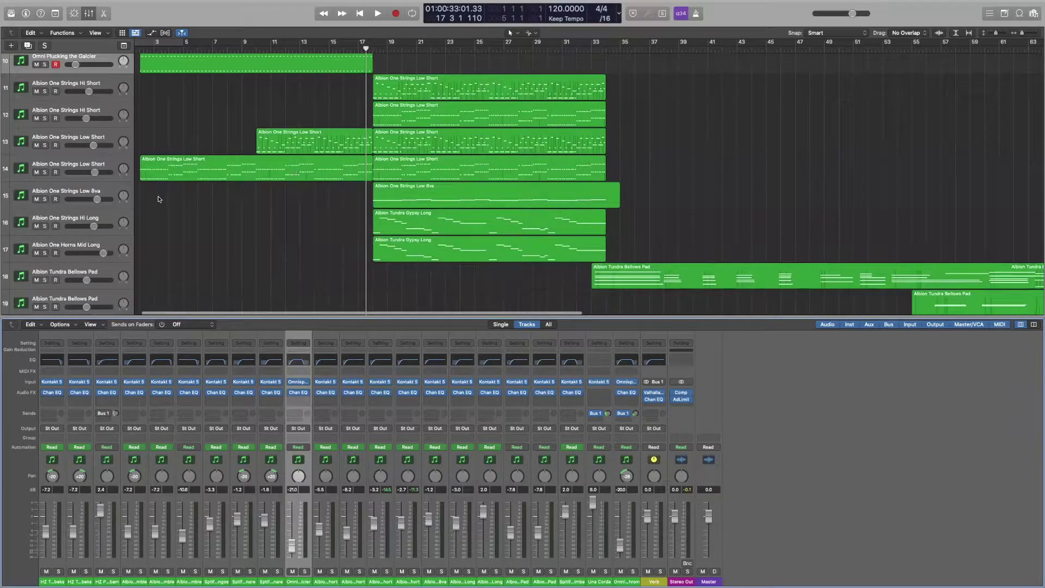
{"action": "left_click", "coordinate": [45, 199]}
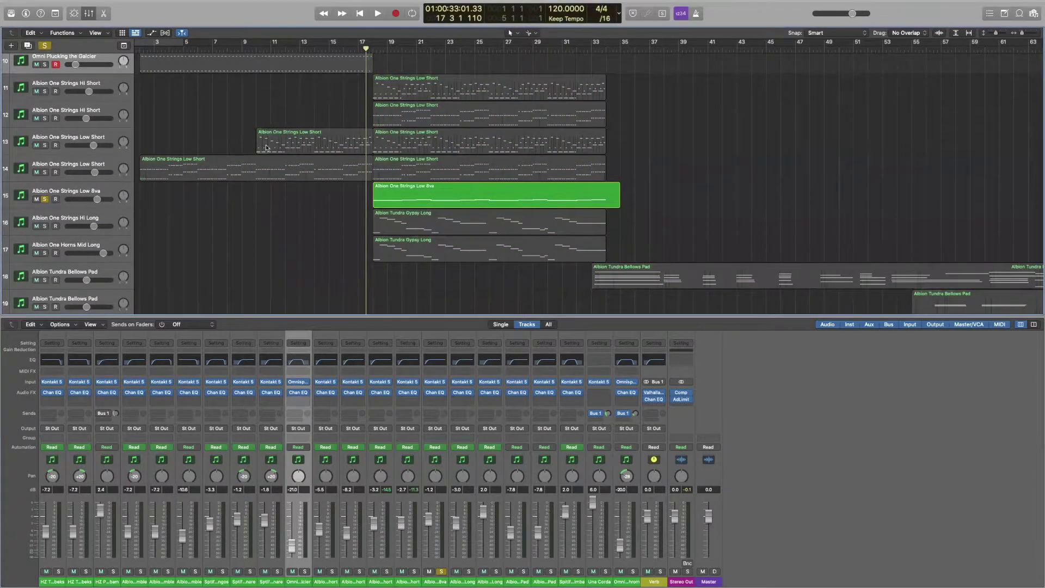
{"action": "key", "text": "space"}
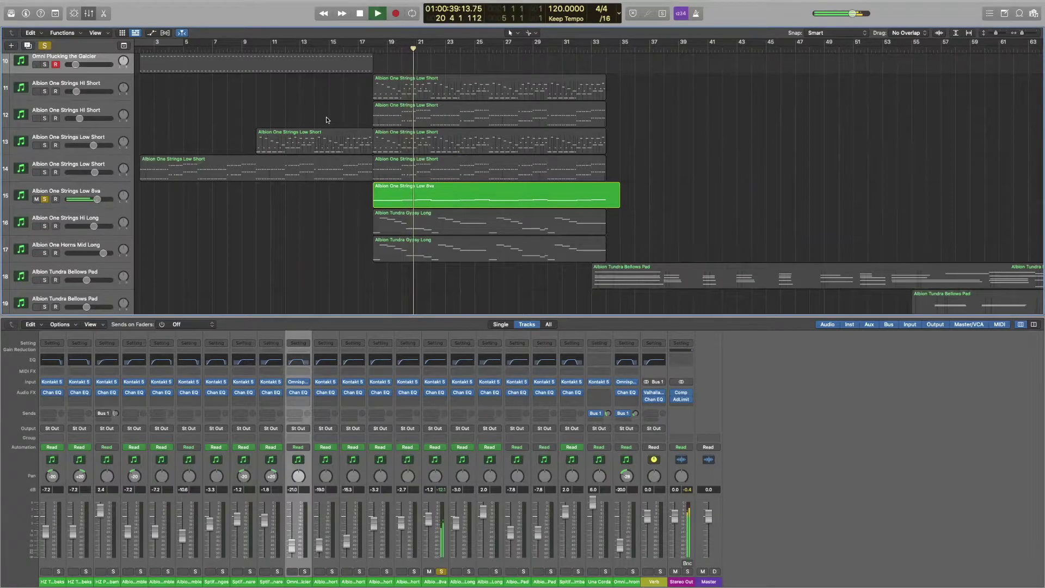
{"action": "key", "text": "space"}
{"action": "scroll", "coordinate": [245, 158], "scroll_direction": "up", "scroll_amount": 1}
{"action": "left_click", "coordinate": [45, 202]}
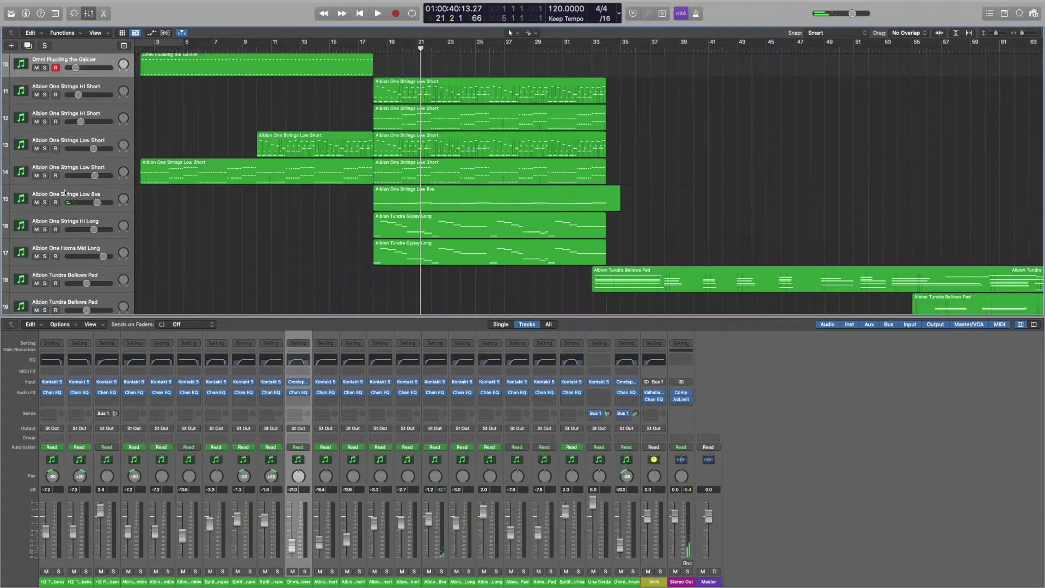
- Select the Albion One Strings Hi Long track, then solo Albion One Horns Mid Long and play it from bar 17 beat 3 before stopping
{"action": "scroll", "coordinate": [47, 205], "scroll_direction": "down", "scroll_amount": 1}
{"action": "left_click", "coordinate": [59, 199]}
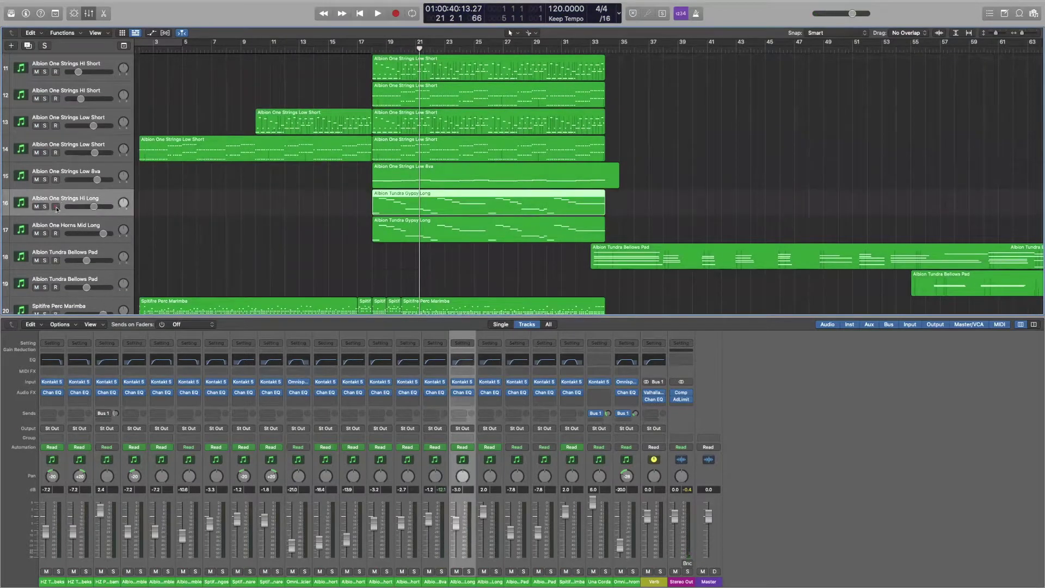
{"action": "left_click", "coordinate": [367, 42]}
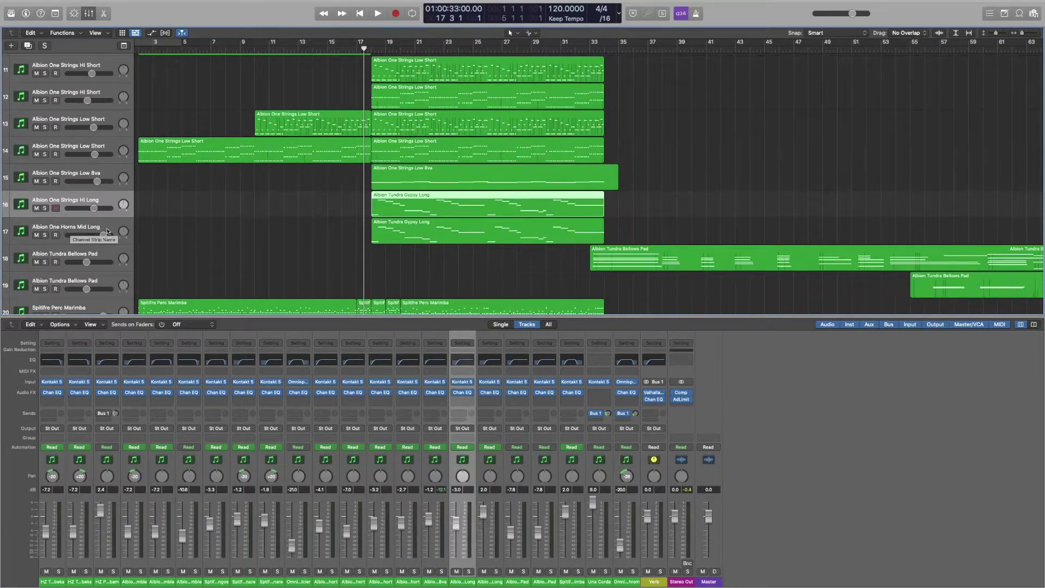
{"action": "left_click", "coordinate": [44, 234]}
{"action": "key", "text": "space"}
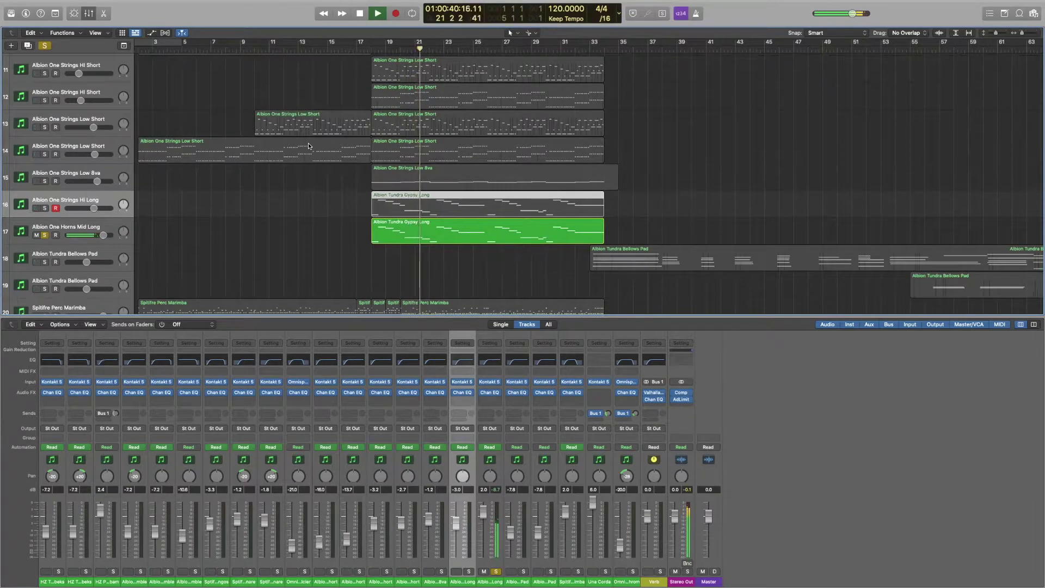
{"action": "key", "text": "space"}
{"action": "scroll", "coordinate": [307, 143], "scroll_direction": "right", "scroll_amount": 1}
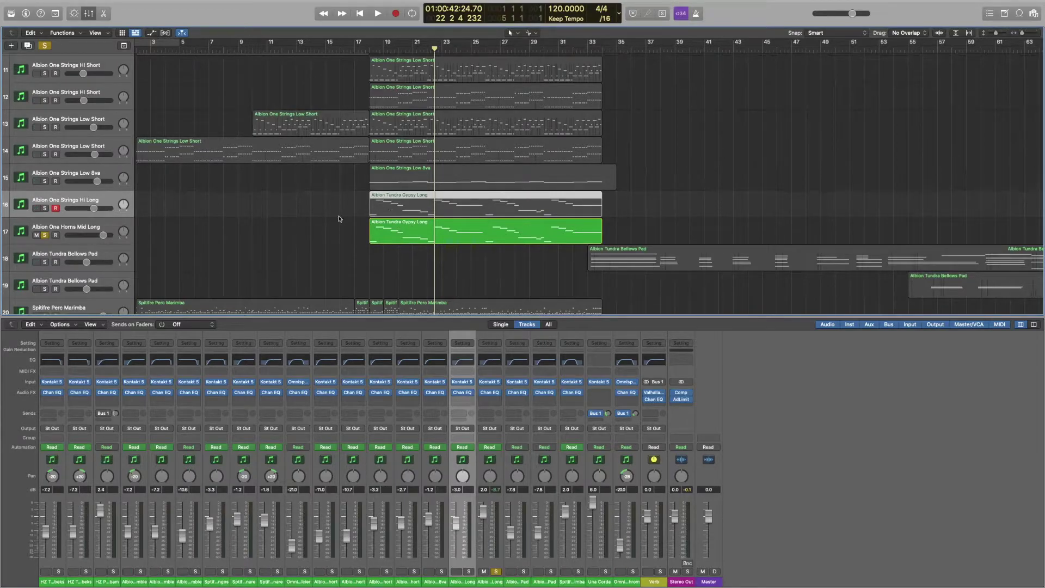
- Add Albion One Strings Hi Long to the solo, play it with the horns from about bar 17, then stop and unsolo both tracks
{"action": "left_click", "coordinate": [45, 208]}
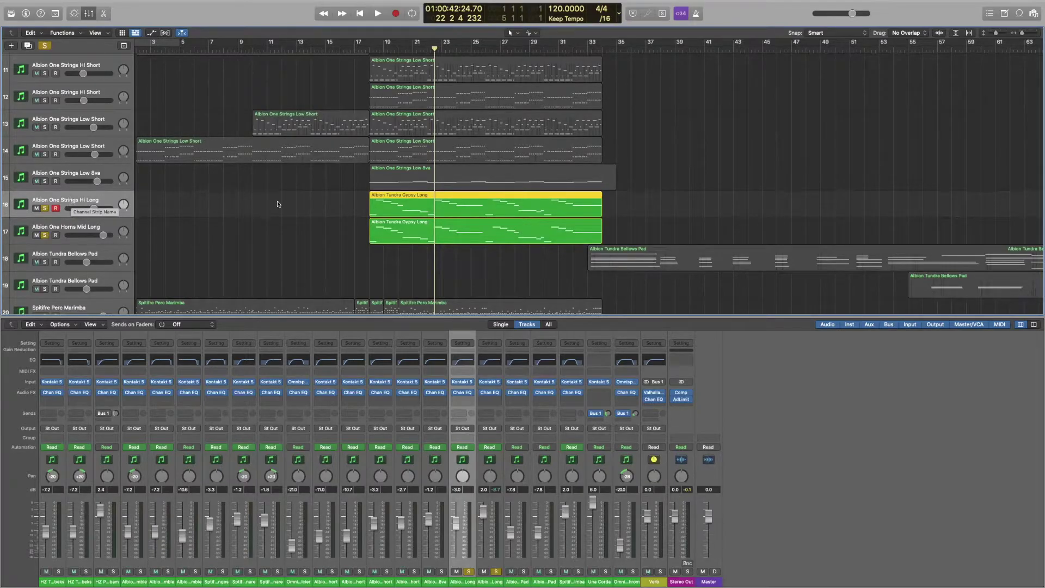
{"action": "left_click", "coordinate": [368, 48]}
{"action": "left_click", "coordinate": [361, 48]}
{"action": "key", "text": "space"}
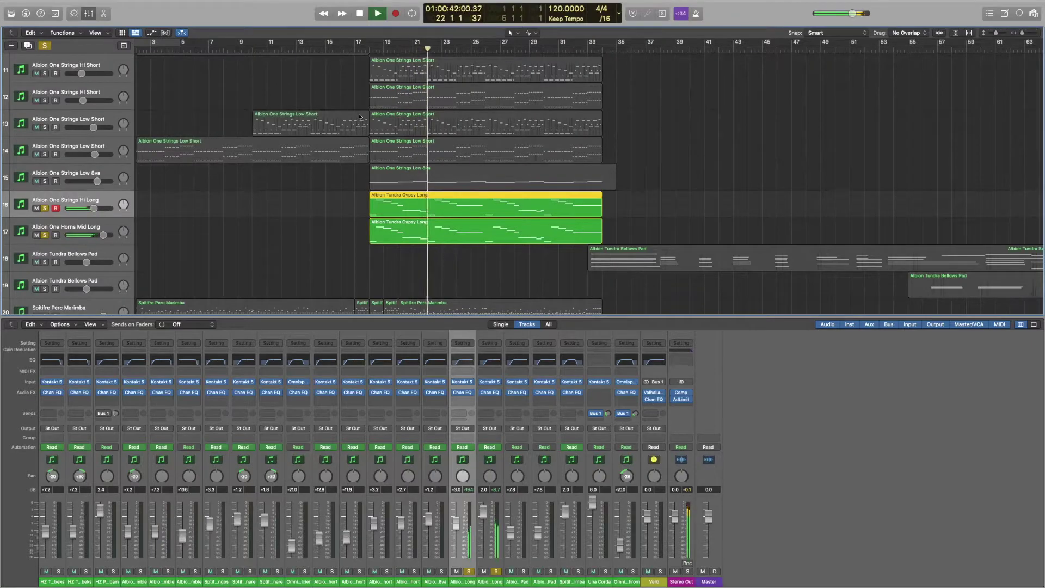
{"action": "key", "text": "space"}
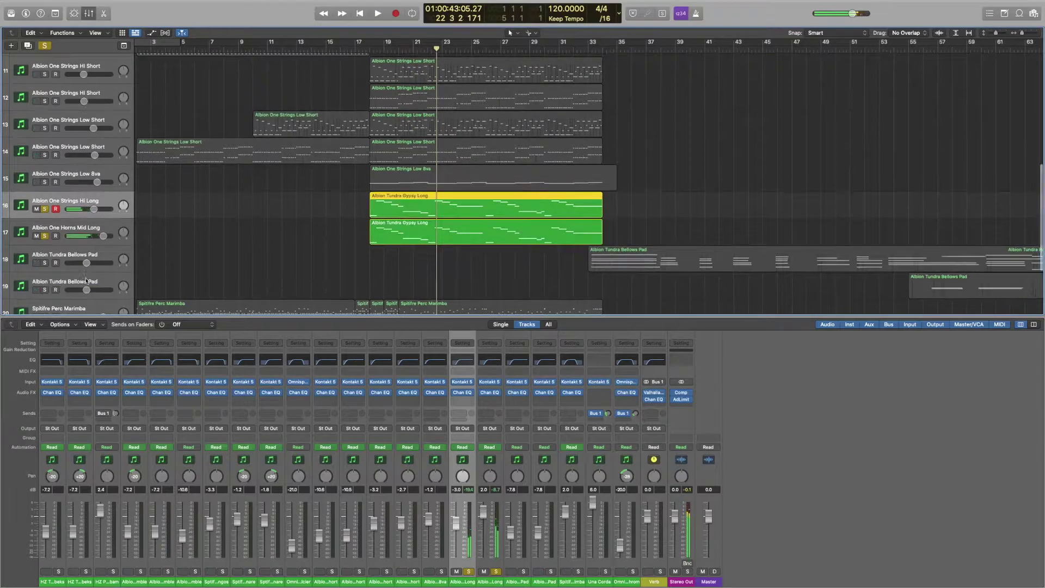
{"action": "left_click", "coordinate": [45, 235]}
{"action": "left_click", "coordinate": [45, 209]}
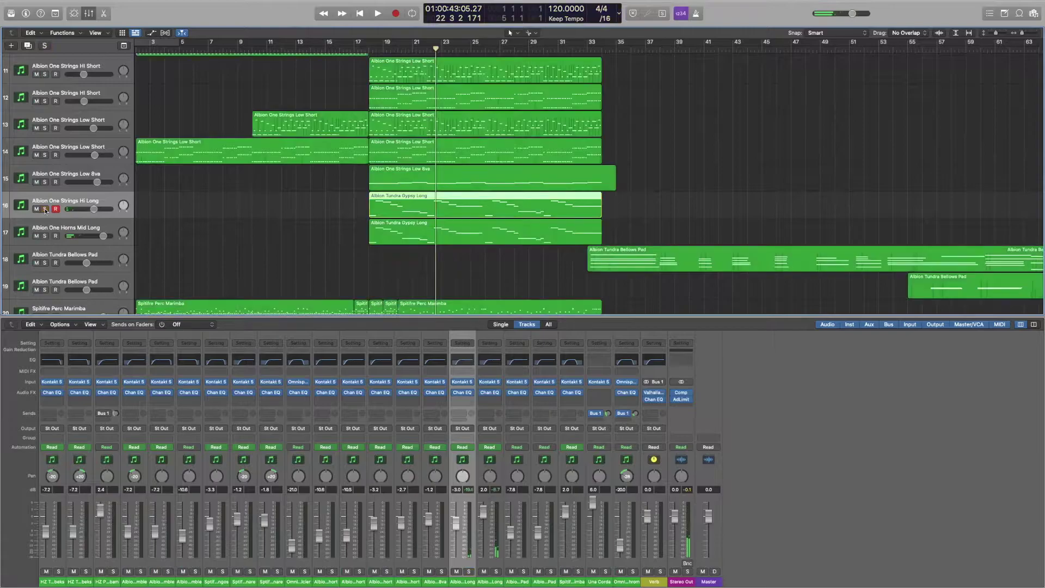
{"action": "scroll", "coordinate": [195, 198], "scroll_direction": "down", "scroll_amount": 2}
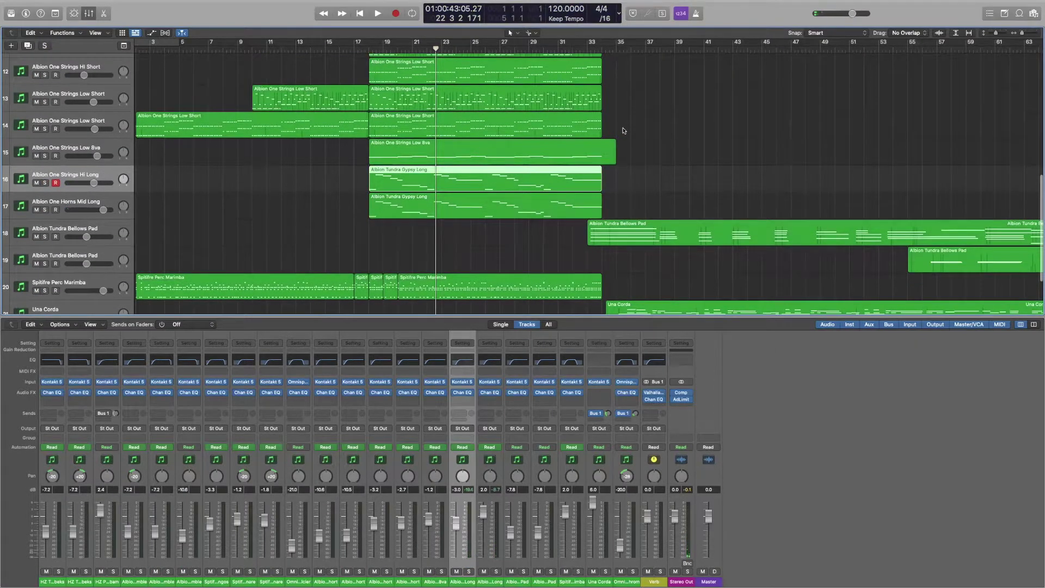
- Audition the Albion Tundra Bellows Pad on track 18 soloed from bar 32 beat 4, then stop and unsolo it
{"action": "left_click", "coordinate": [585, 47]}
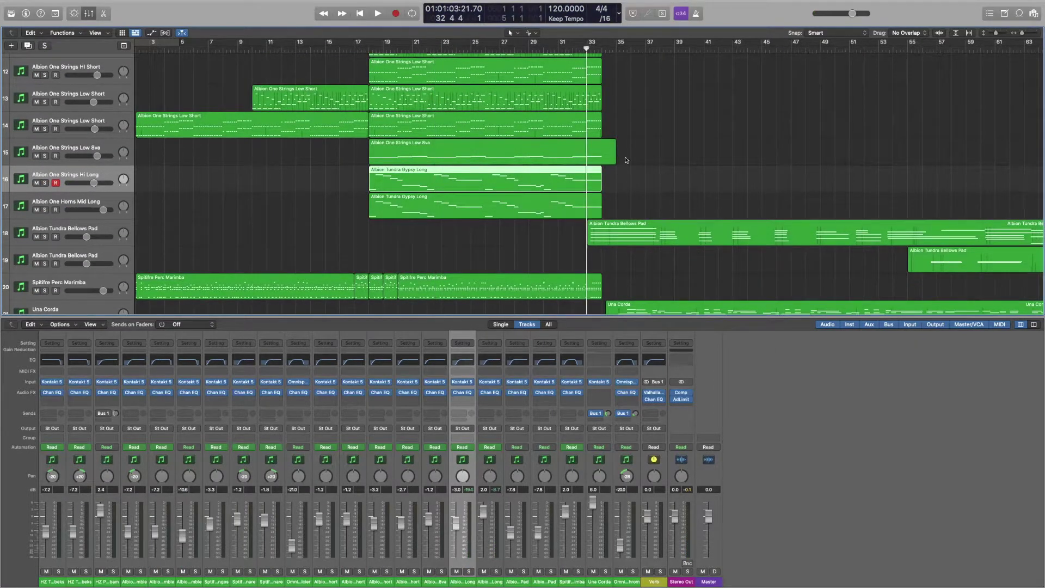
{"action": "left_click", "coordinate": [91, 228]}
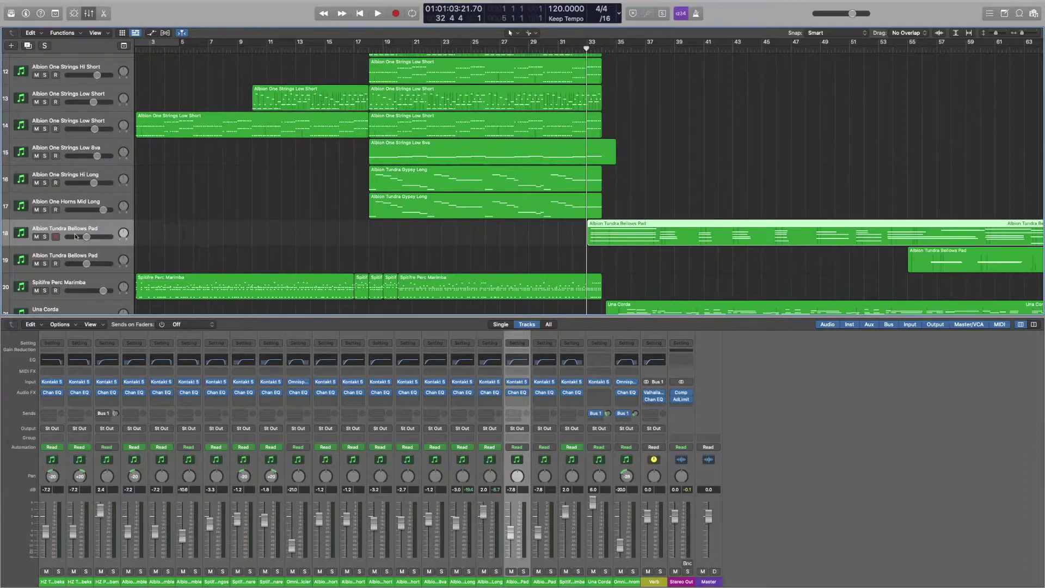
{"action": "left_click", "coordinate": [45, 237]}
{"action": "key", "text": "space"}
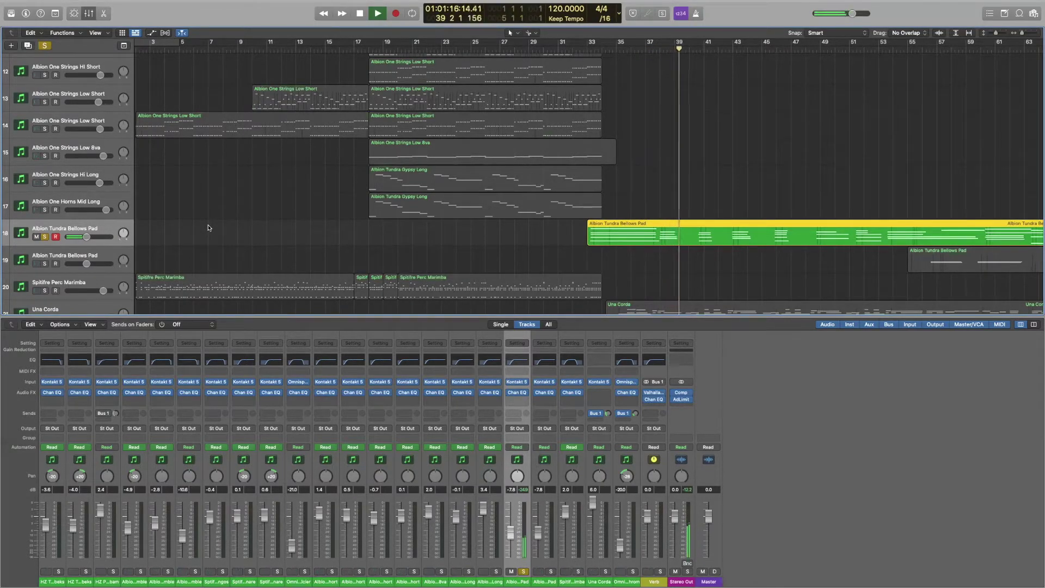
{"action": "key", "text": "space"}
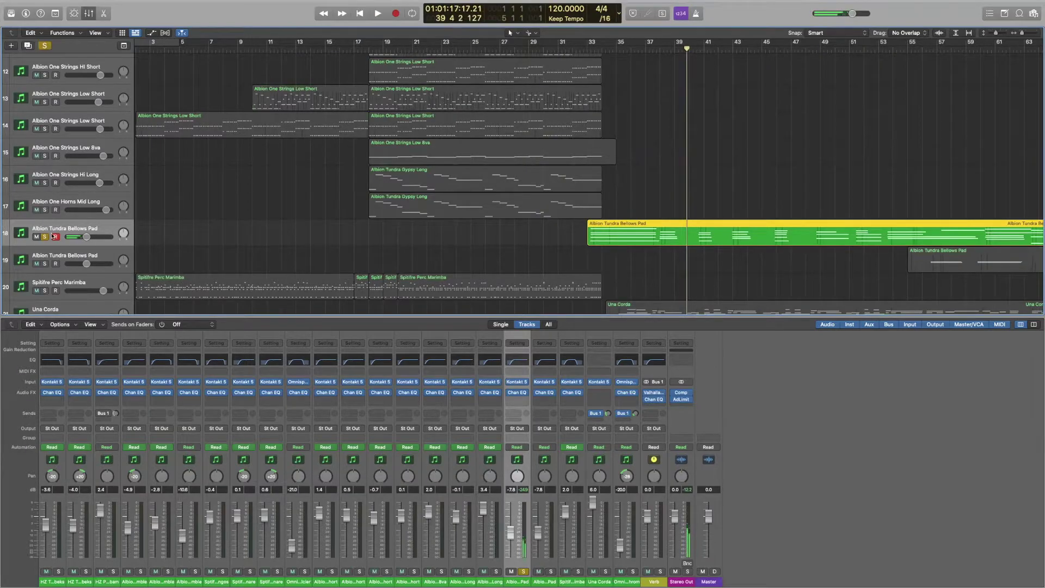
{"action": "left_click", "coordinate": [45, 237]}
- Look over the two Albion Tundra Bellows Pad parts, then select the Spitfire Perc Marimba track
{"action": "scroll", "coordinate": [48, 238], "scroll_direction": "down", "scroll_amount": 2}
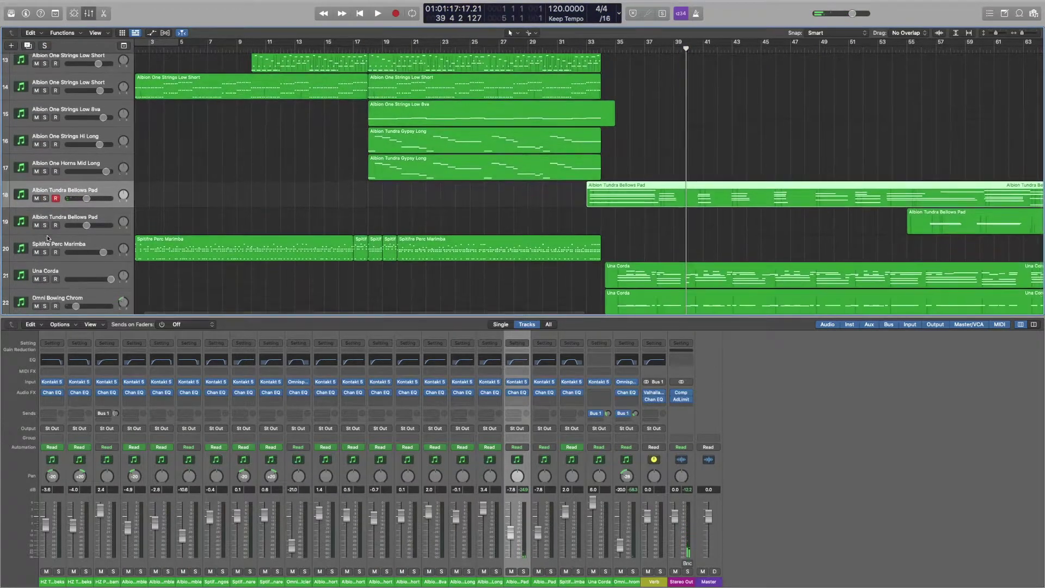
{"action": "scroll", "coordinate": [48, 238], "scroll_direction": "down", "scroll_amount": 1}
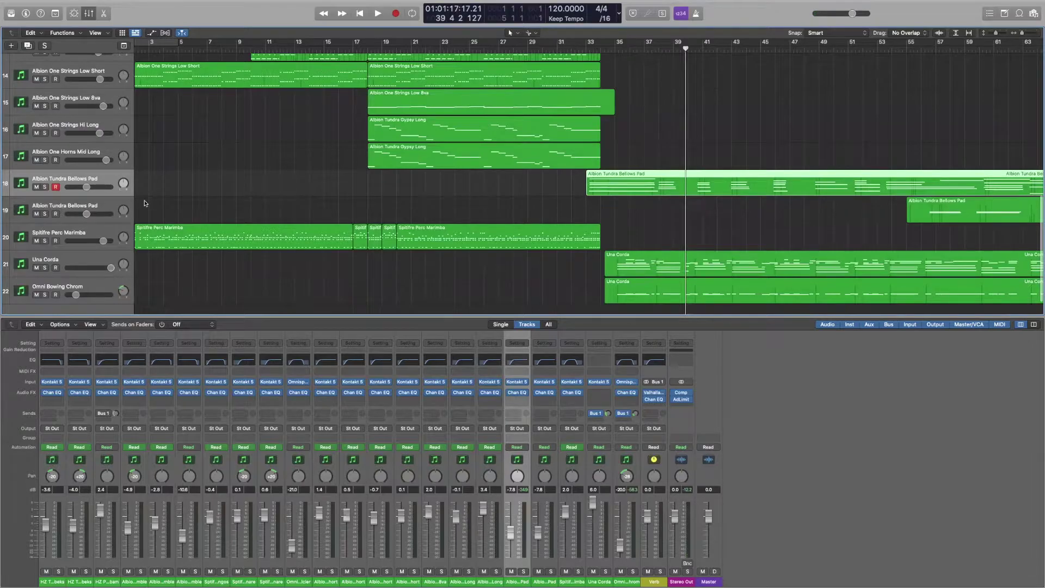
{"action": "scroll", "coordinate": [672, 214], "scroll_direction": "right", "scroll_amount": 3}
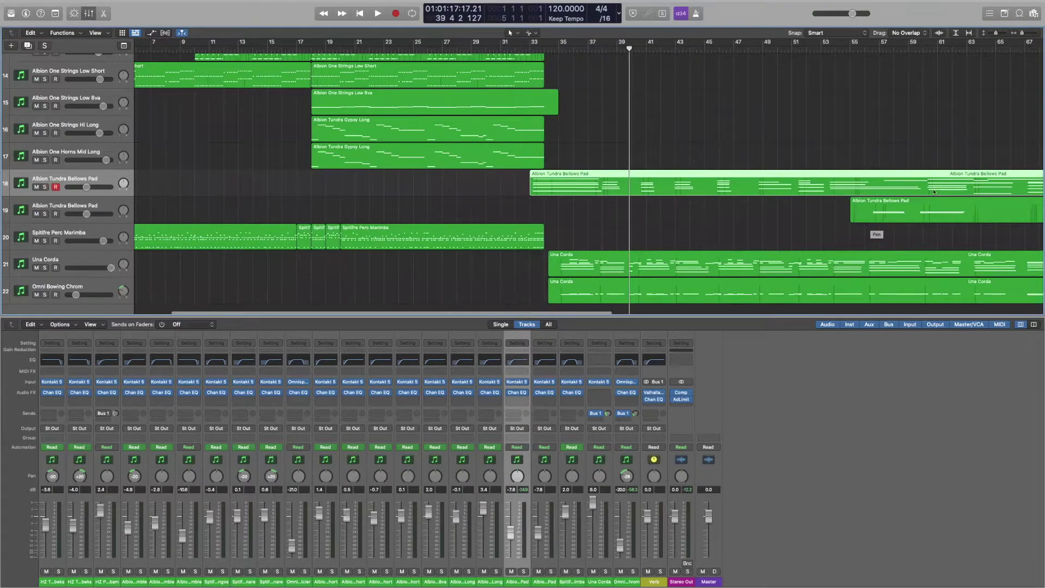
{"action": "scroll", "coordinate": [839, 195], "scroll_direction": "down", "scroll_amount": 2}
{"action": "scroll", "coordinate": [838, 194], "scroll_direction": "left", "scroll_amount": 4}
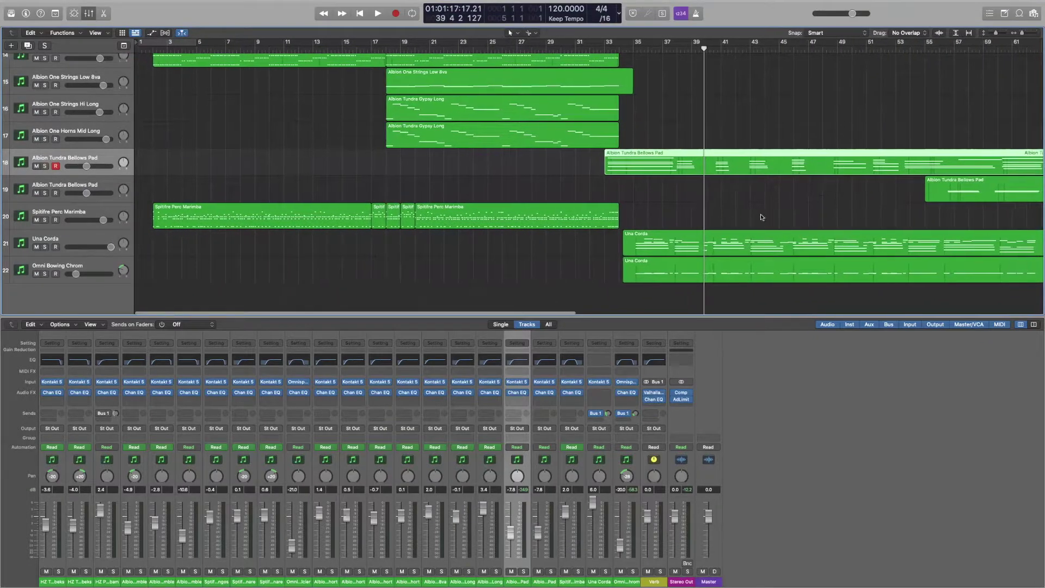
{"action": "left_click", "coordinate": [69, 206]}
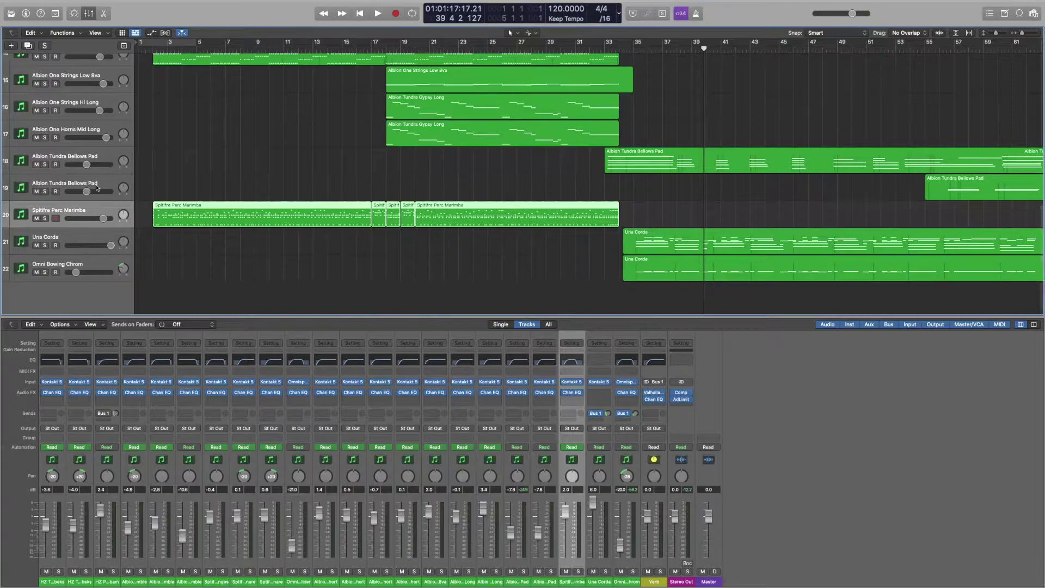
- Place the playhead at bar 5 beat 3 and start playing the full arrangement with no track soloed
{"action": "key", "text": "Return"}
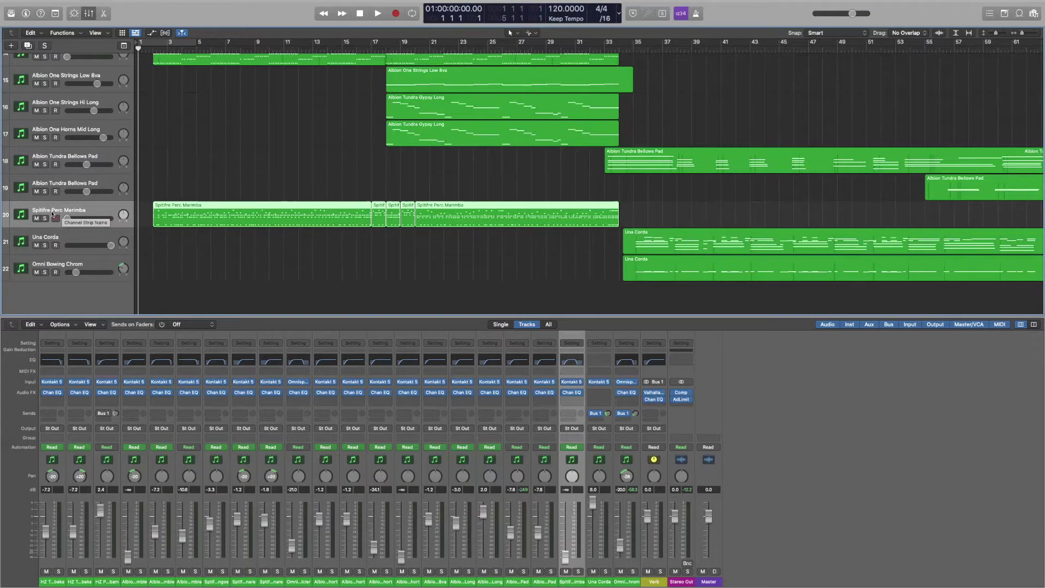
{"action": "left_click", "coordinate": [256, 47]}
{"action": "left_click", "coordinate": [241, 48]}
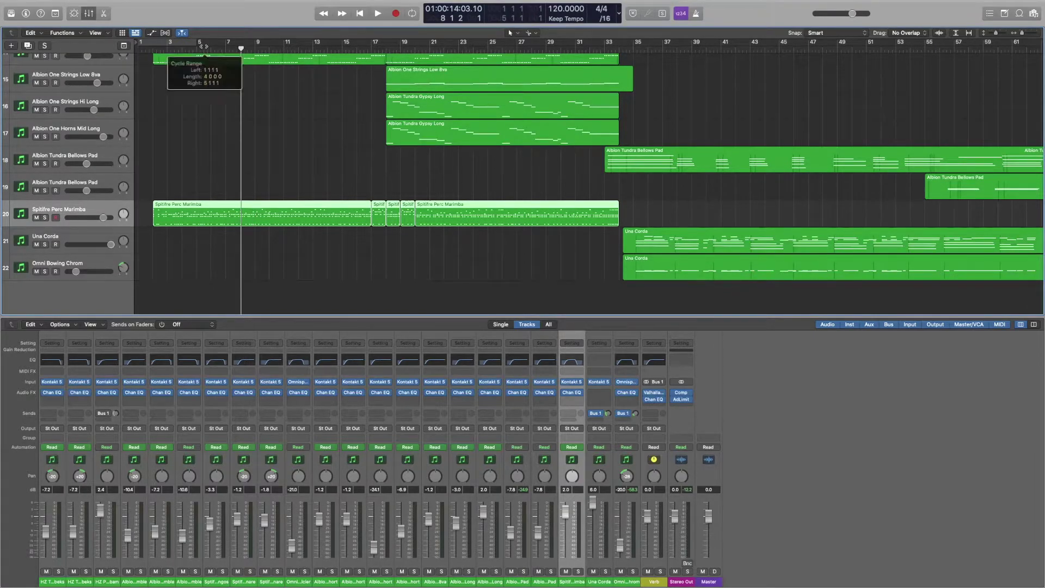
{"action": "left_click", "coordinate": [185, 47]}
{"action": "left_click", "coordinate": [198, 48]}
{"action": "left_click", "coordinate": [204, 48]}
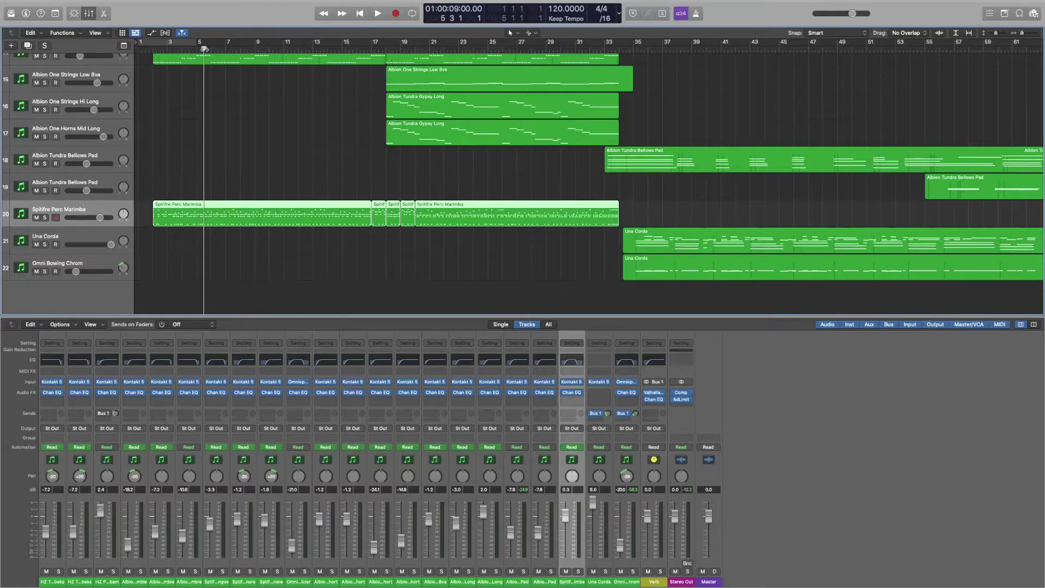
{"action": "key", "text": "space"}
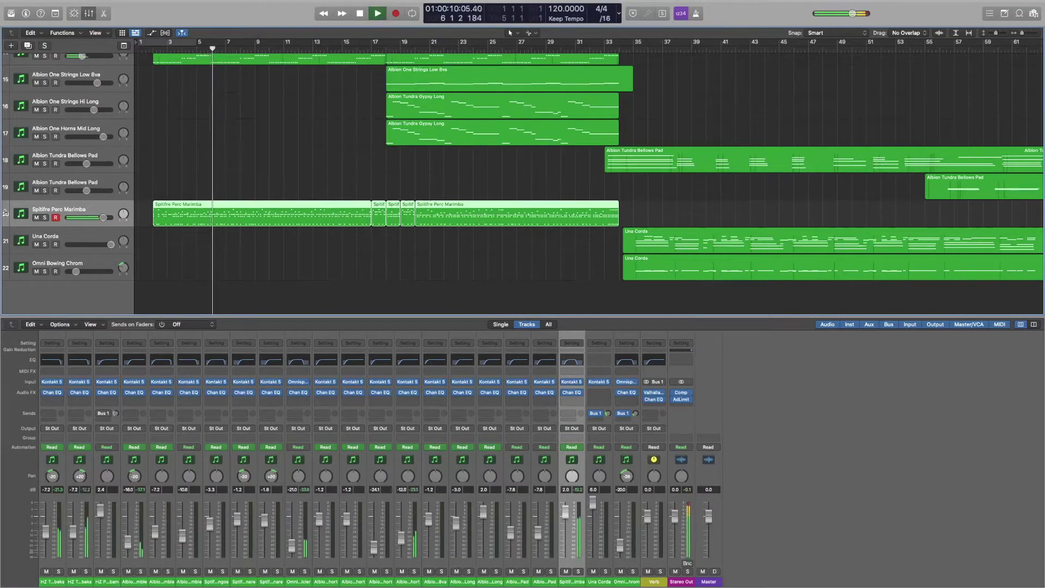
- Solo Spitfire Perc Marimba during playback, stop, and inspect its Channel EQ curve before closing the plug-in
{"action": "left_click", "coordinate": [45, 217]}
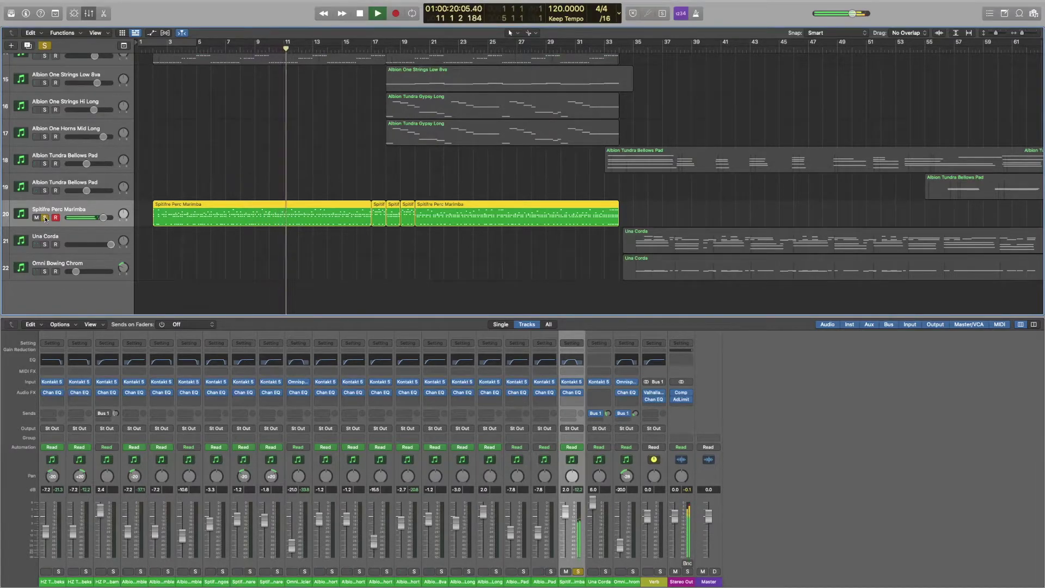
{"action": "key", "text": "space"}
{"action": "scroll", "coordinate": [46, 219], "scroll_direction": "down", "scroll_amount": 1}
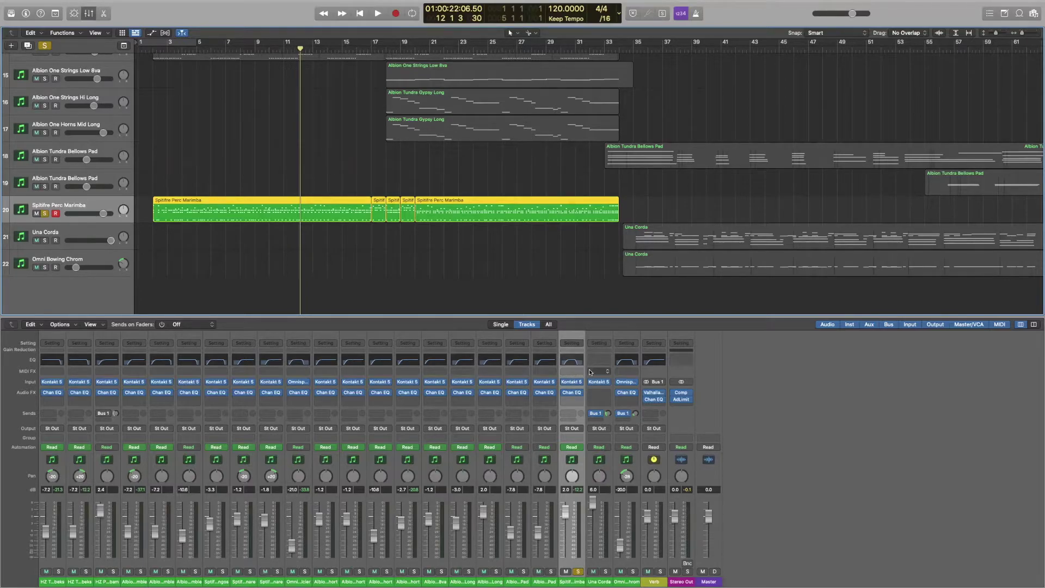
{"action": "left_click", "coordinate": [570, 363]}
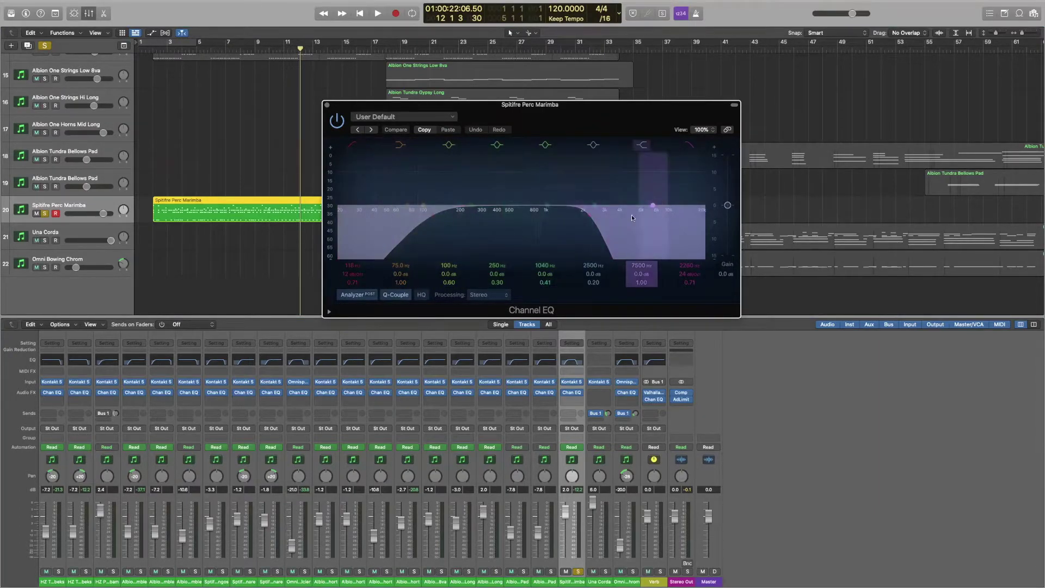
{"action": "left_click", "coordinate": [326, 105]}
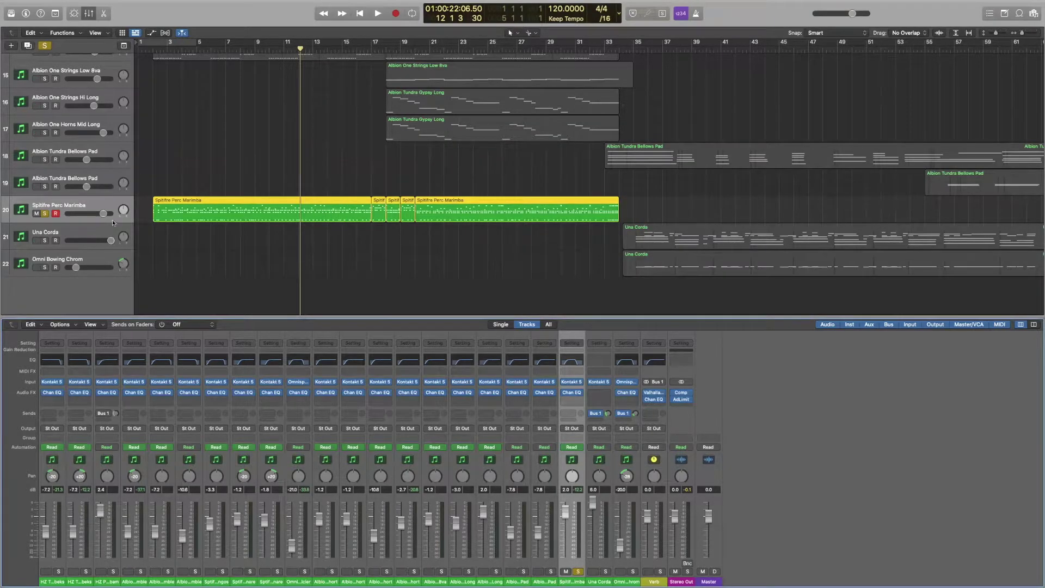
- Select Una Corda, switch the solo from the marimba to it, and place the playhead at bar 34 beat 3
{"action": "left_click", "coordinate": [62, 231]}
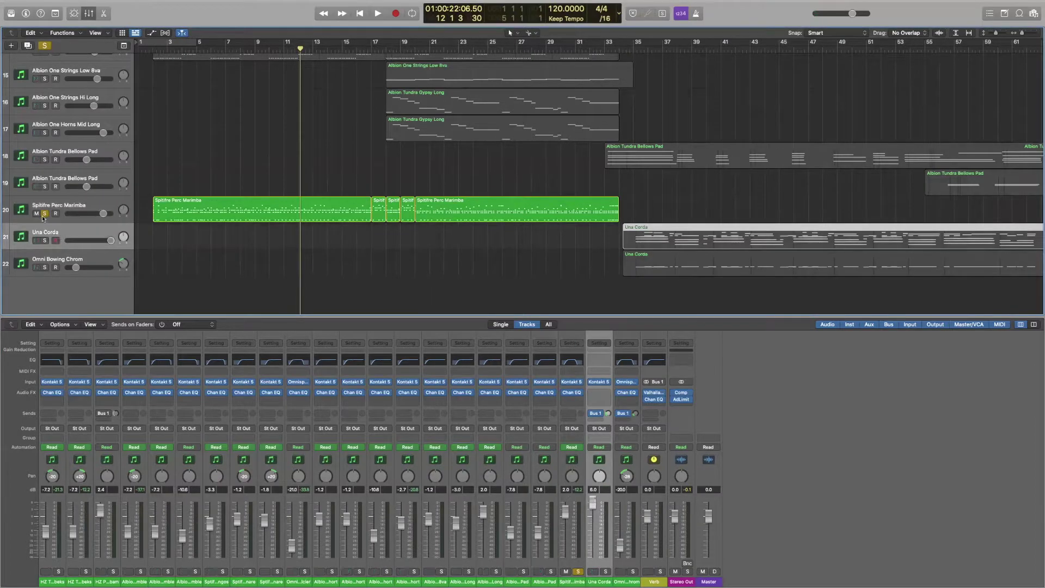
{"action": "left_click", "coordinate": [44, 215]}
{"action": "left_click", "coordinate": [45, 240]}
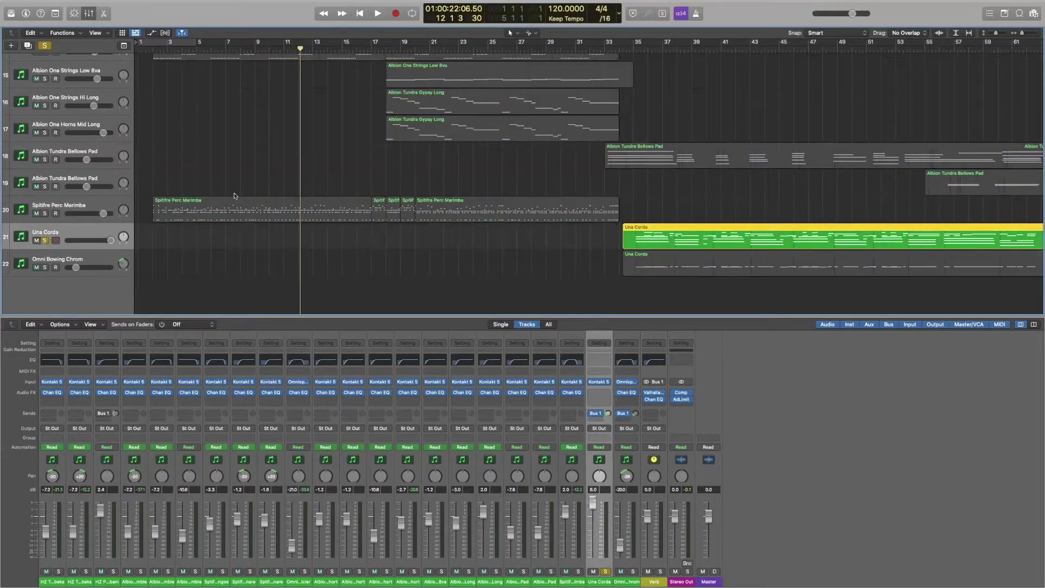
{"action": "left_click", "coordinate": [627, 42]}
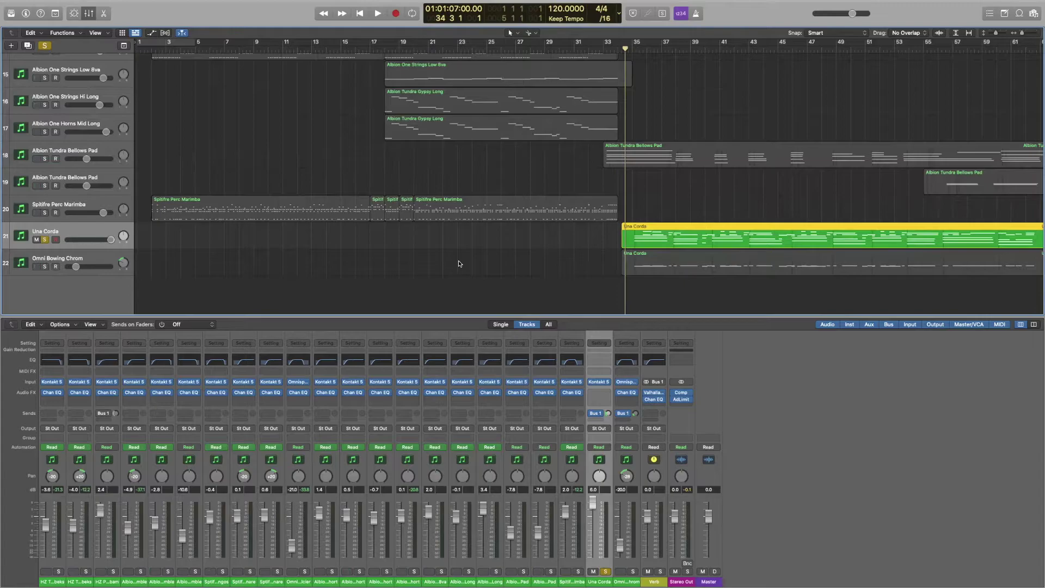
- Examine how the Una Corda regions line up with the Albion Tundra Bellows Pad and Omni Bowing Chrom parts from bar 33 onward
{"action": "scroll", "coordinate": [458, 264], "scroll_direction": "up", "scroll_amount": 1}
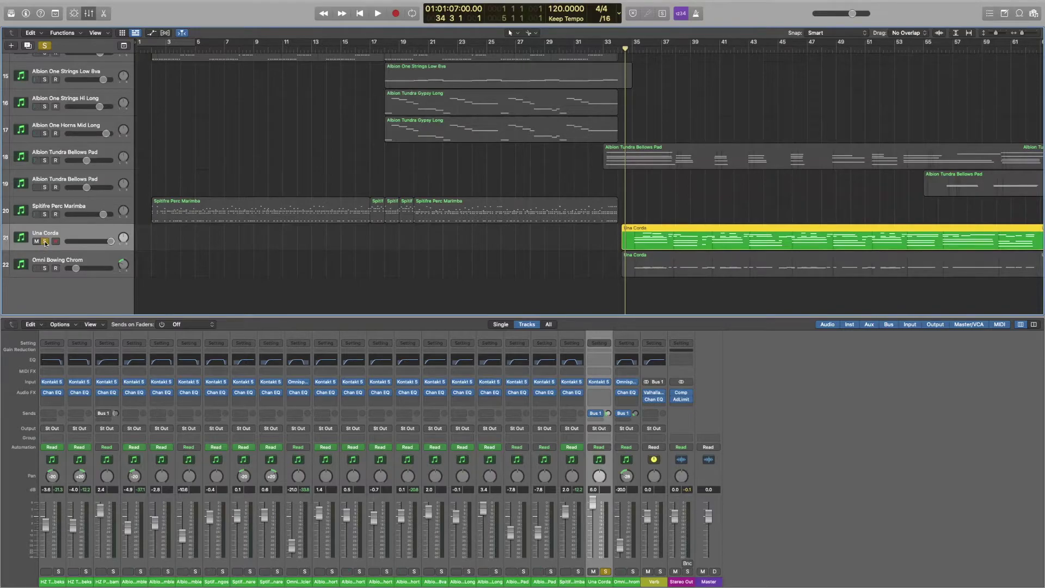
{"action": "scroll", "coordinate": [615, 255], "scroll_direction": "up", "scroll_amount": 1}
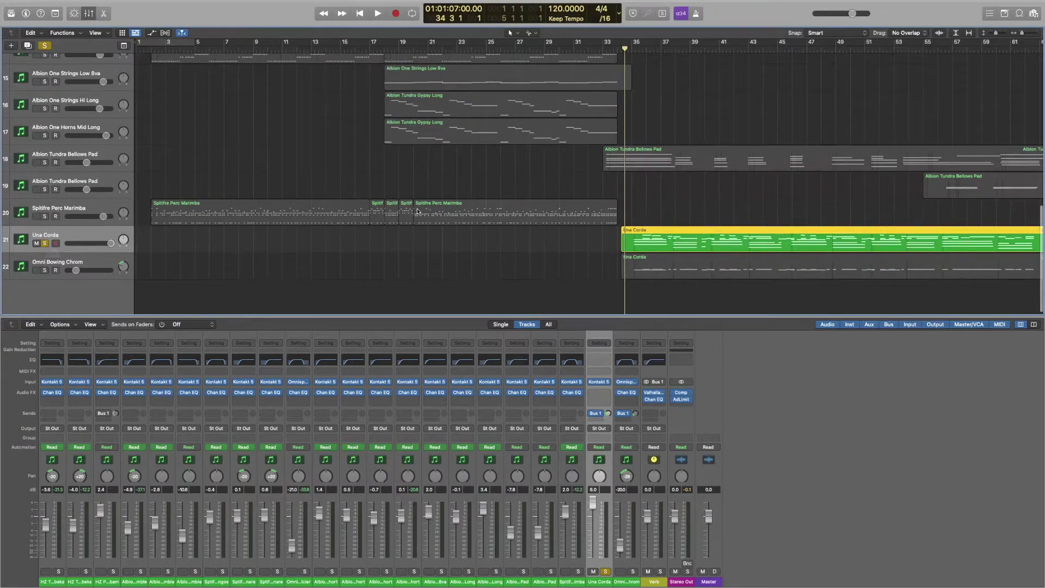
{"action": "scroll", "coordinate": [657, 255], "scroll_direction": "up", "scroll_amount": 3}
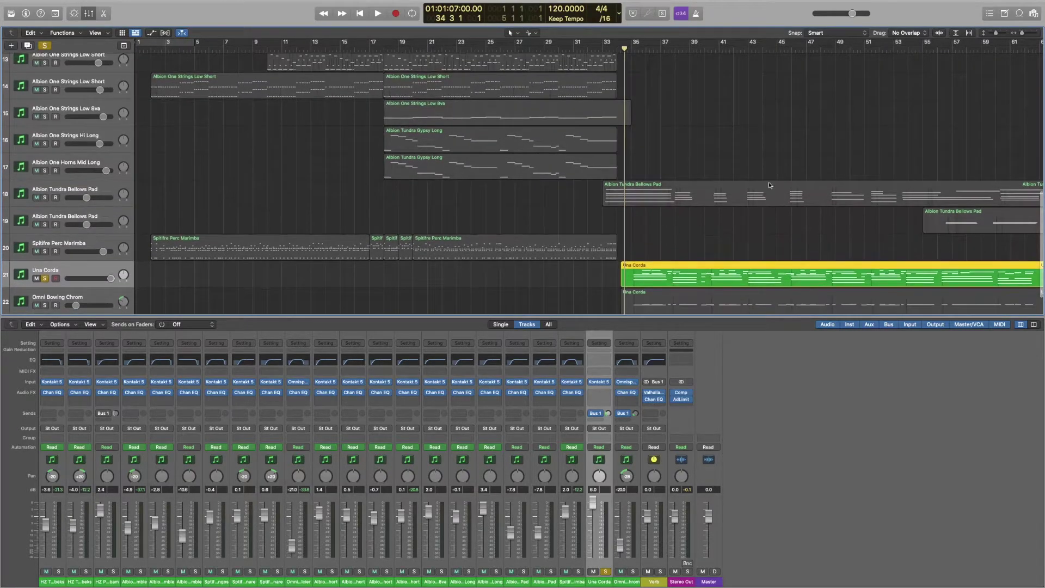
{"action": "scroll", "coordinate": [772, 194], "scroll_direction": "down", "scroll_amount": 1}
{"action": "scroll", "coordinate": [771, 194], "scroll_direction": "right", "scroll_amount": 1}
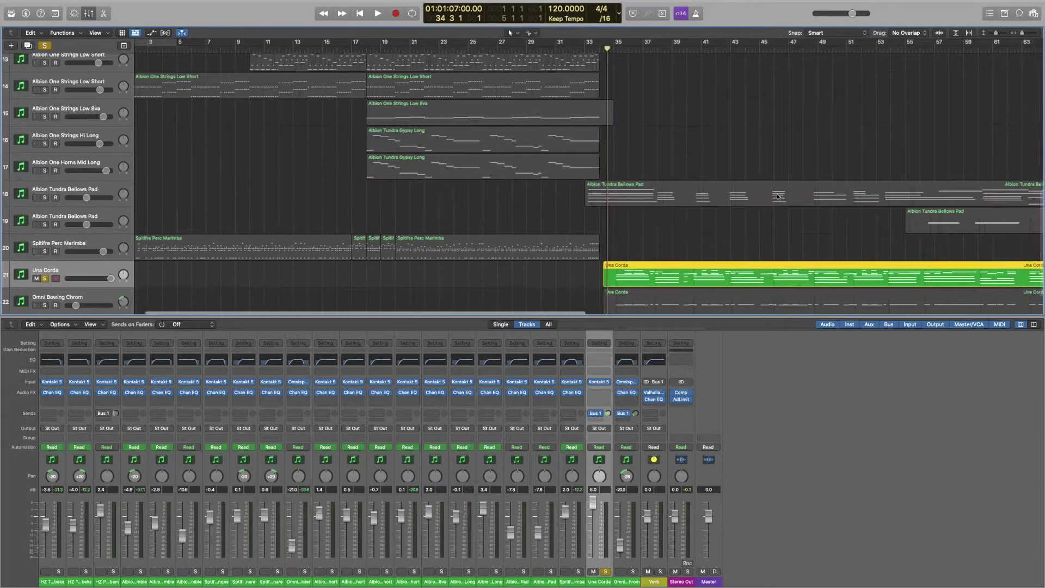
{"action": "scroll", "coordinate": [772, 194], "scroll_direction": "down", "scroll_amount": 1}
{"action": "scroll", "coordinate": [771, 194], "scroll_direction": "right", "scroll_amount": 5}
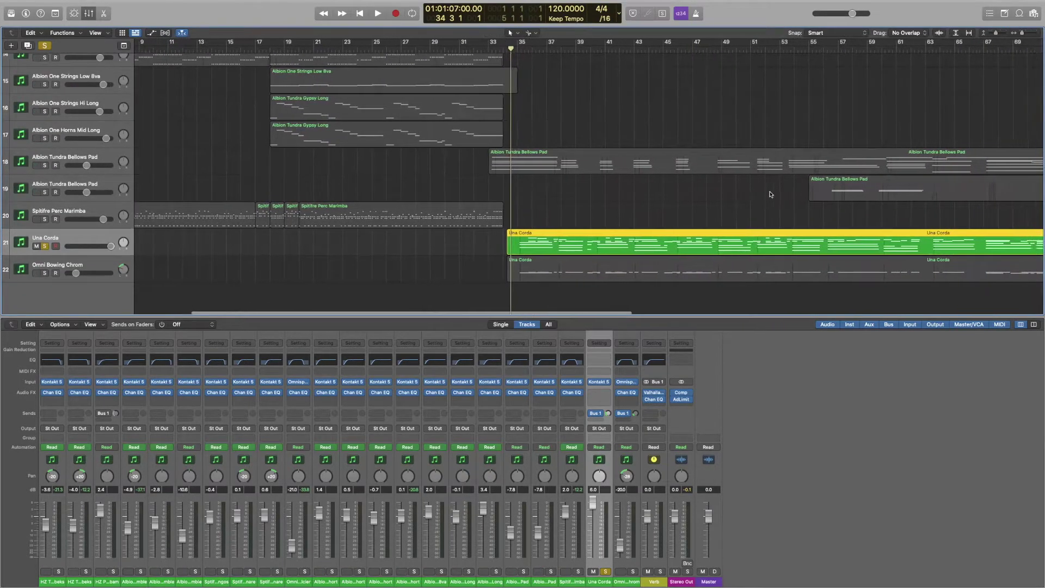
{"action": "scroll", "coordinate": [770, 194], "scroll_direction": "right", "scroll_amount": 1}
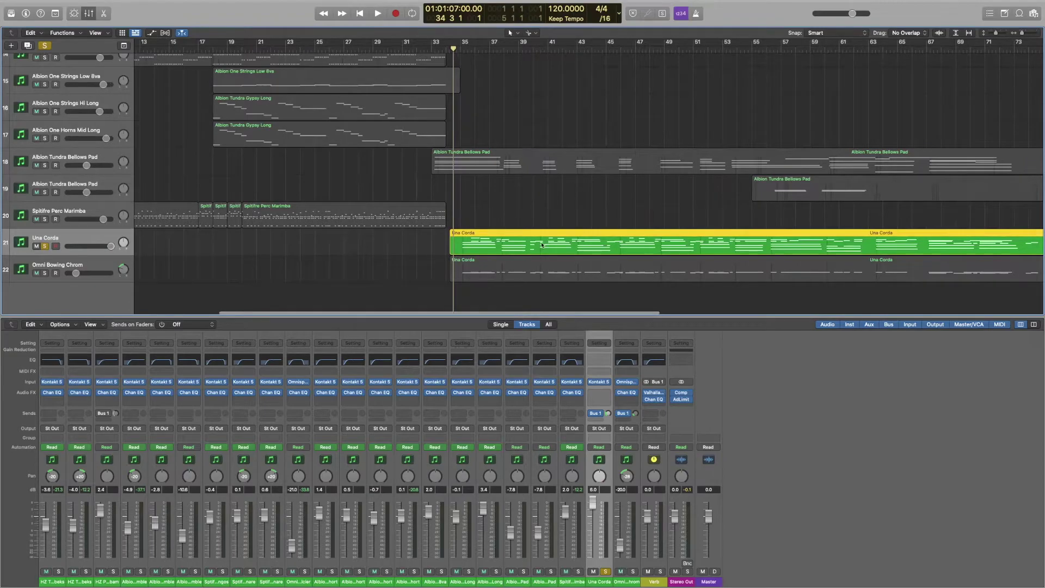
{"action": "scroll", "coordinate": [552, 242], "scroll_direction": "left", "scroll_amount": 1}
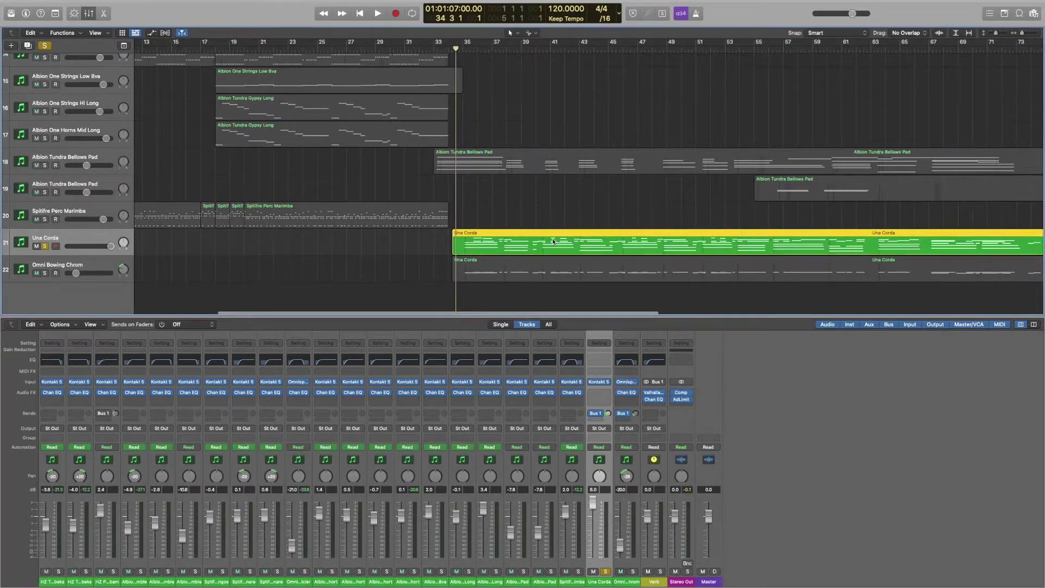
{"action": "scroll", "coordinate": [522, 214], "scroll_direction": "right", "scroll_amount": 1}
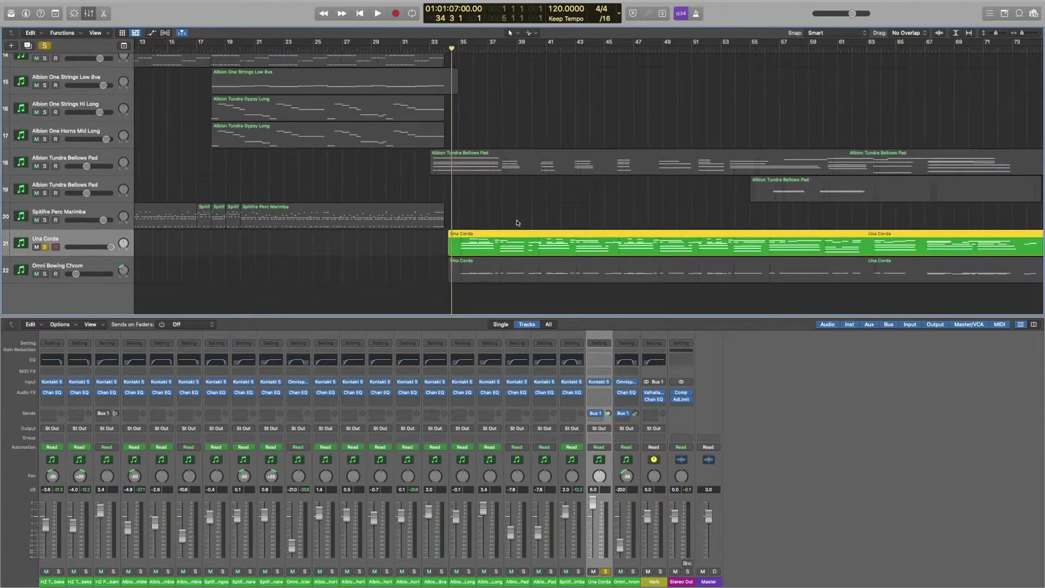
{"action": "scroll", "coordinate": [694, 251], "scroll_direction": "down", "scroll_amount": 1}
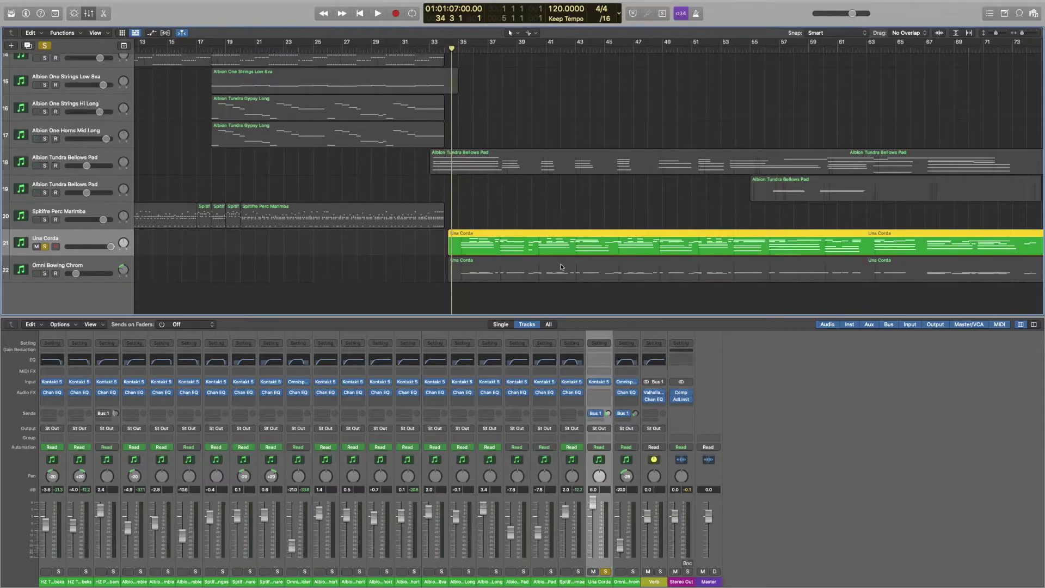
{"action": "scroll", "coordinate": [563, 266], "scroll_direction": "up", "scroll_amount": 1}
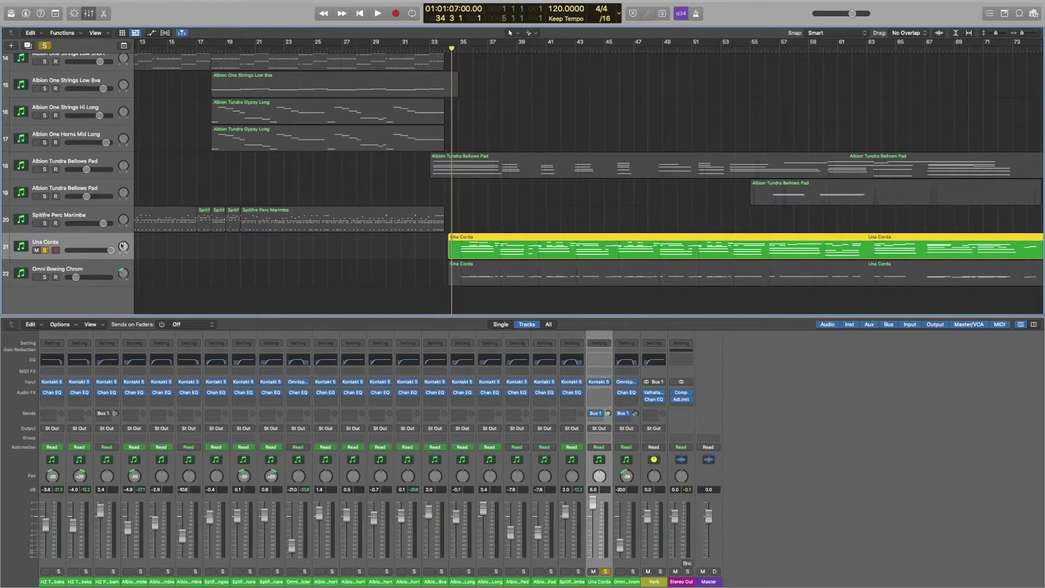
- Play the soloed Una Corda part from bar 34 beat 3, stop, look over its remaining regions, and unsolo it
{"action": "key", "text": "space"}
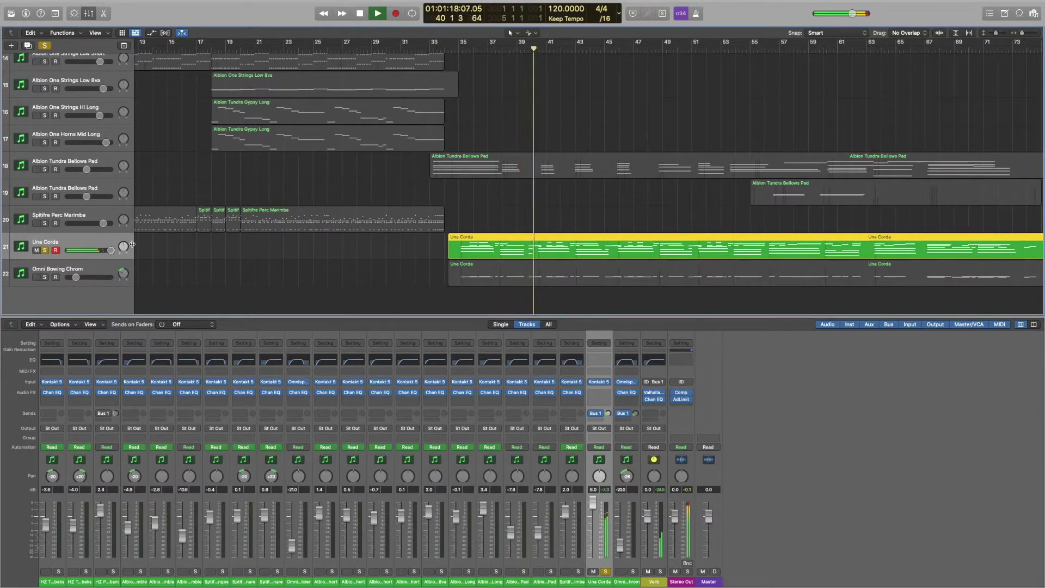
{"action": "key", "text": "space"}
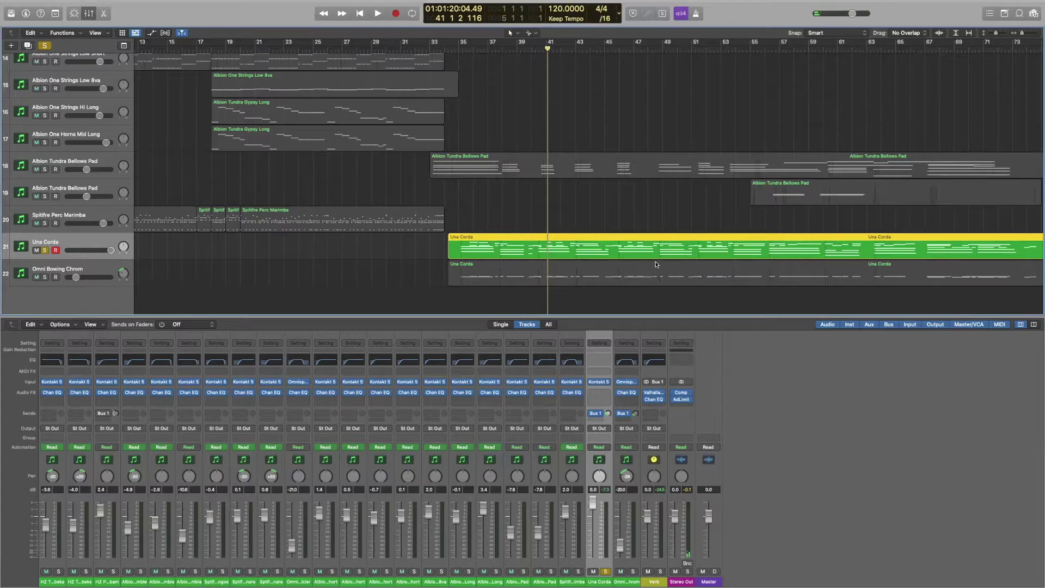
{"action": "scroll", "coordinate": [682, 256], "scroll_direction": "right", "scroll_amount": 5}
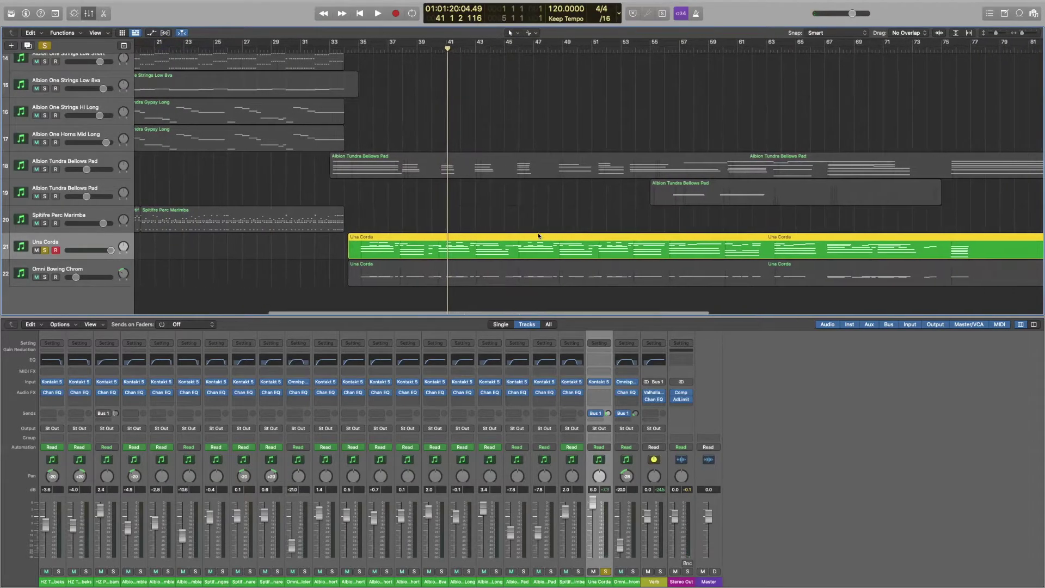
{"action": "scroll", "coordinate": [414, 255], "scroll_direction": "left", "scroll_amount": 3}
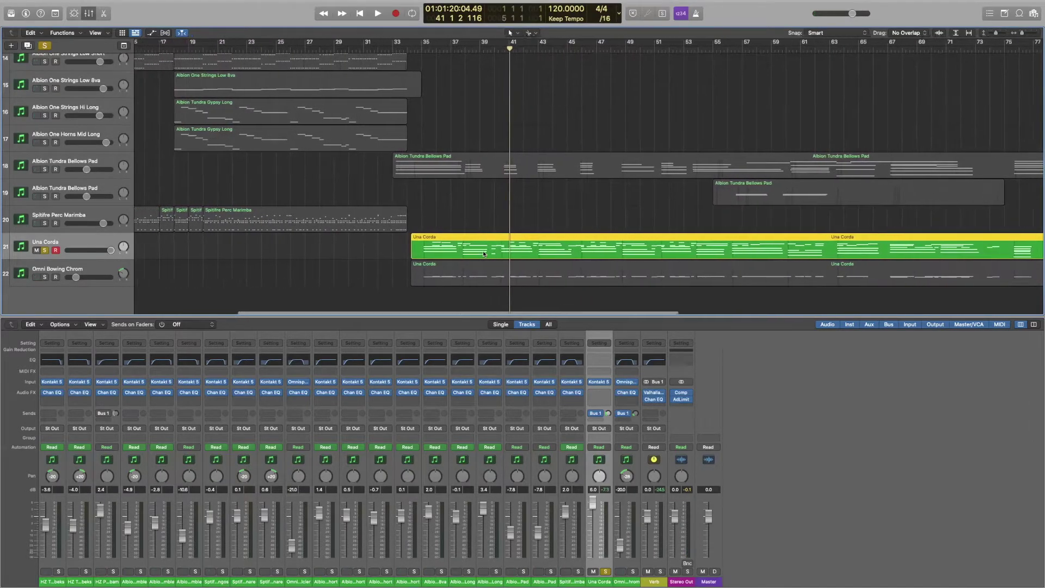
{"action": "left_click", "coordinate": [45, 250]}
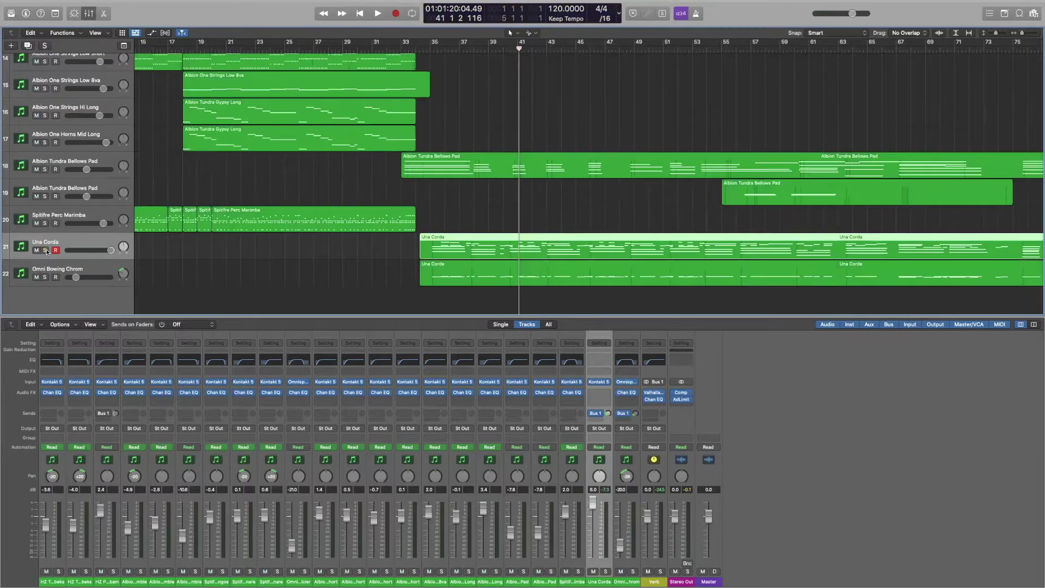
- Place the playhead at bar 34, solo and select Omni Bowing Chrom, inspect its Omnisphere patch, close the plug-in and unsolo the track
{"action": "left_click", "coordinate": [419, 47]}
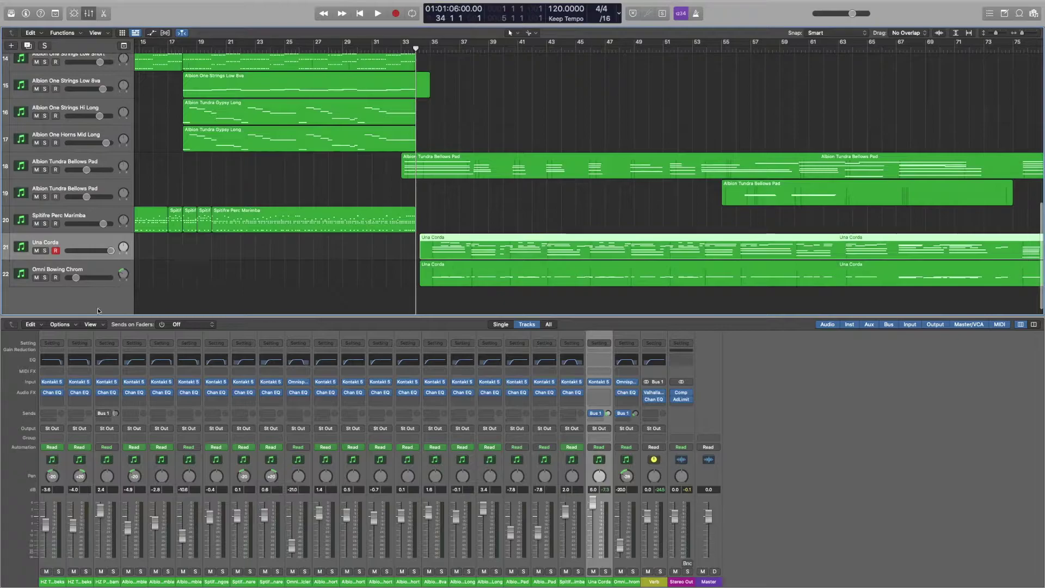
{"action": "left_click", "coordinate": [46, 278]}
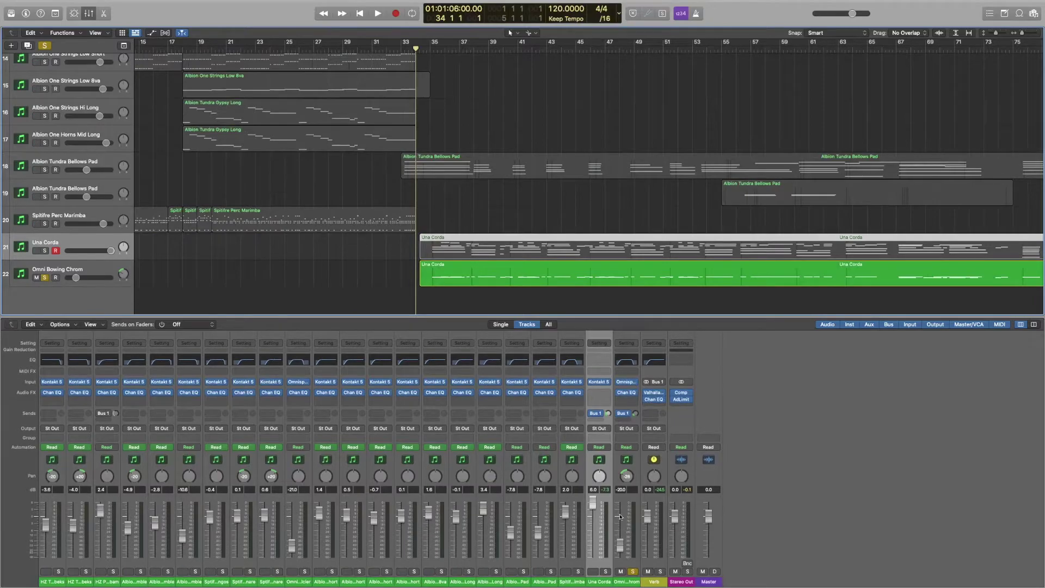
{"action": "left_click", "coordinate": [625, 581]}
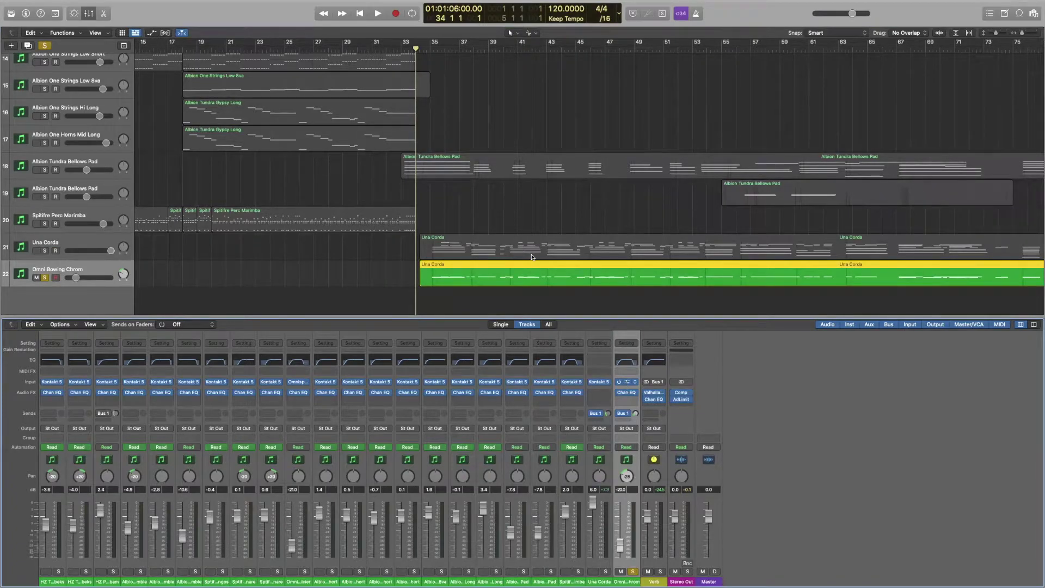
{"action": "key", "text": "v"}
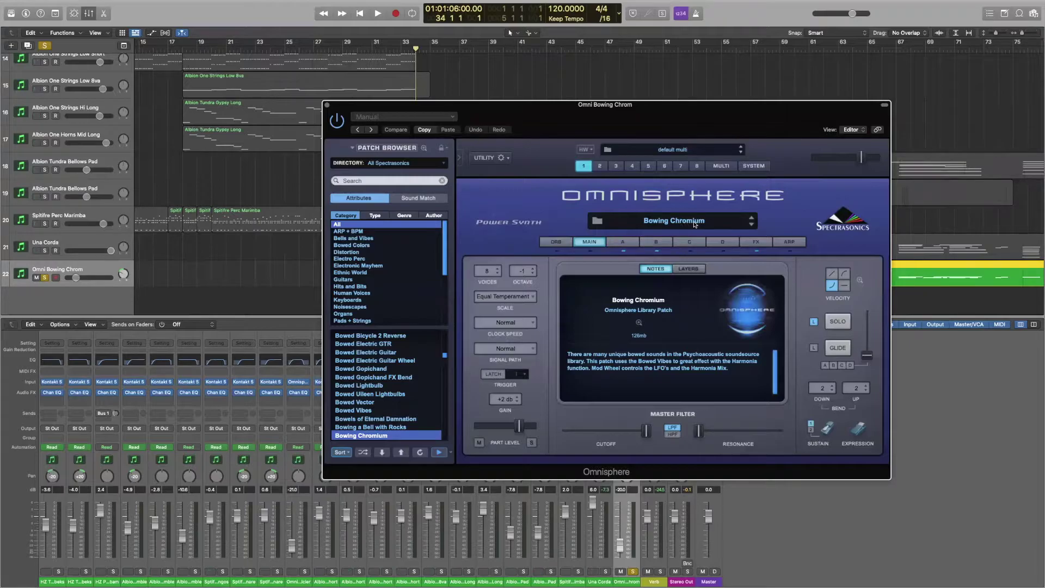
{"action": "left_click", "coordinate": [327, 105]}
{"action": "left_click", "coordinate": [44, 277]}
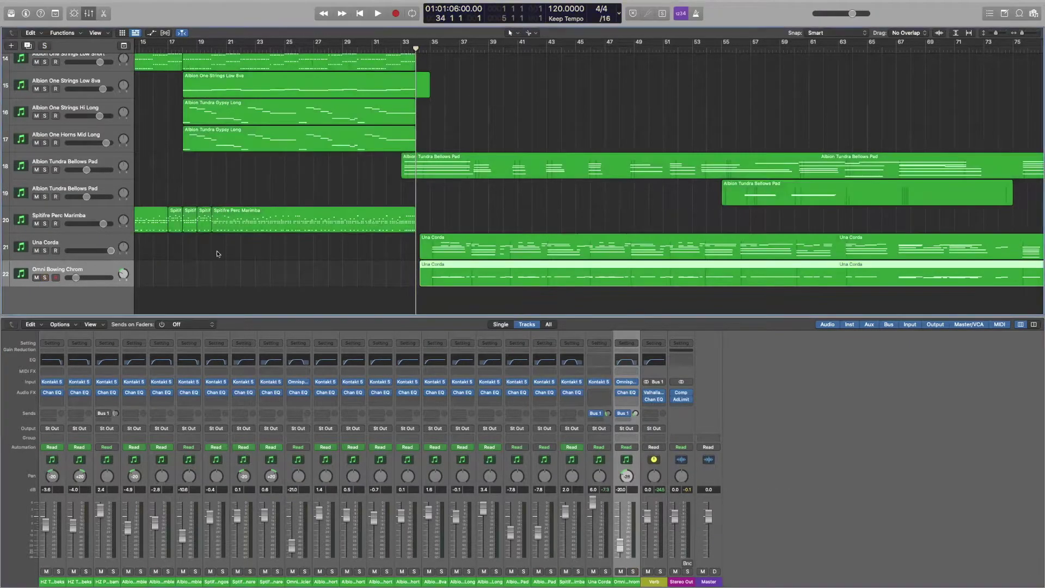
- Play the full mix from bar 34, solo Omni Bowing Chrom during playback, stop and unsolo it
{"action": "key", "text": "space"}
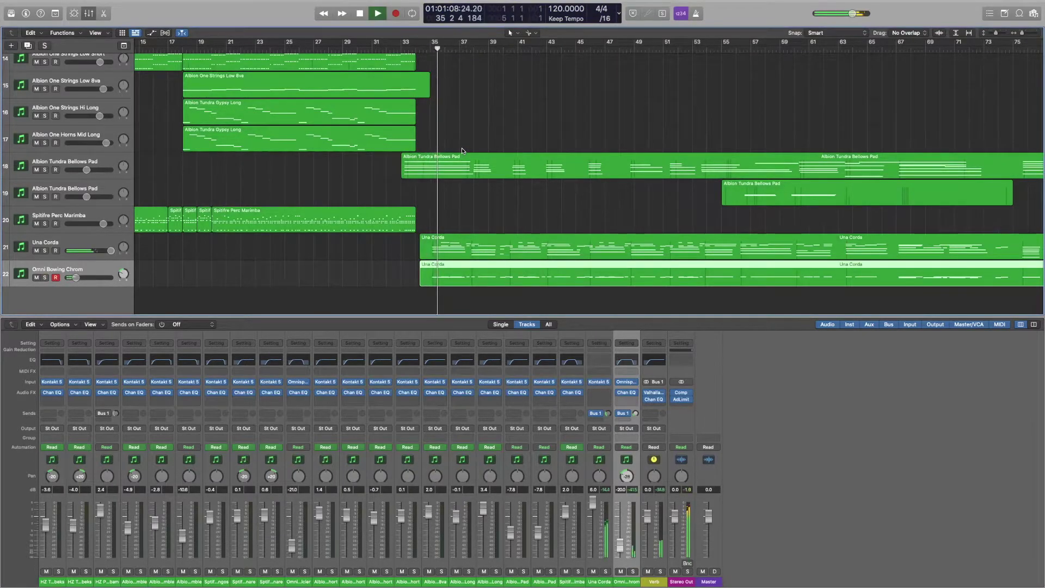
{"action": "left_click", "coordinate": [44, 277]}
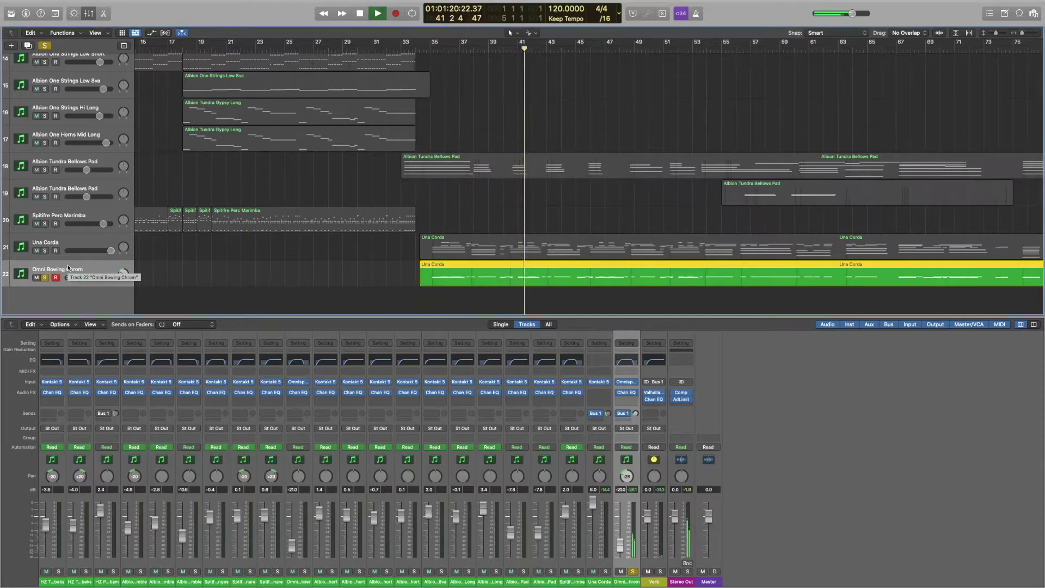
{"action": "key", "text": "space"}
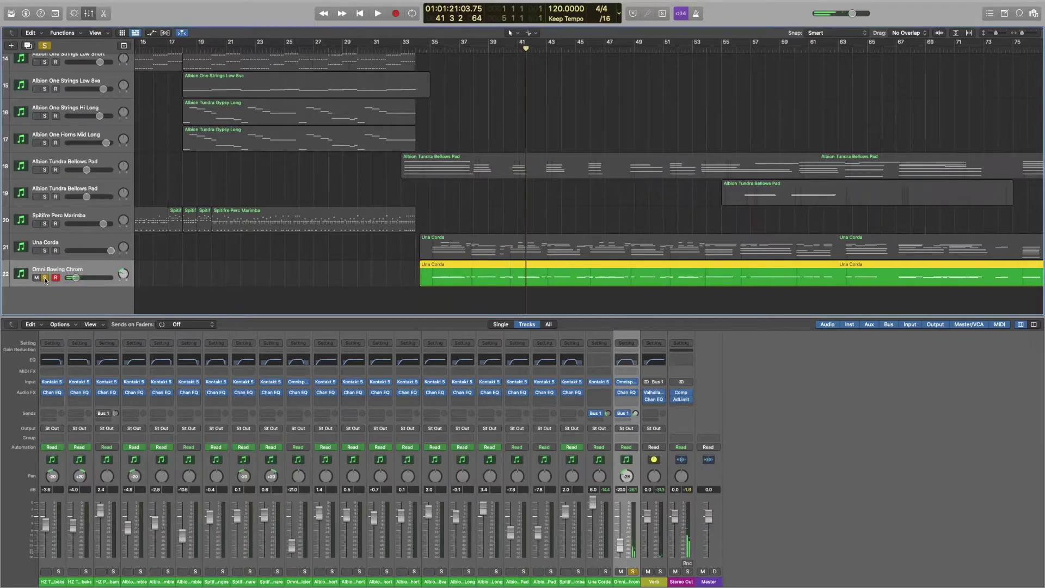
{"action": "left_click", "coordinate": [45, 278]}
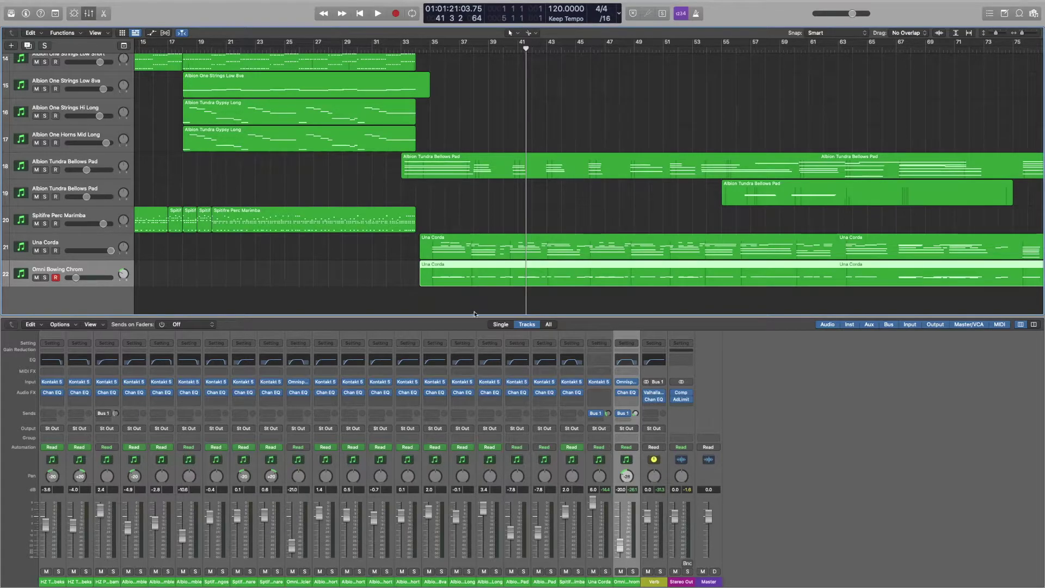
- Look over the whole arrangement, from the closing pad and Una Corda regions back to the percussion and string regions at the start
{"action": "scroll", "coordinate": [425, 295], "scroll_direction": "right", "scroll_amount": 10}
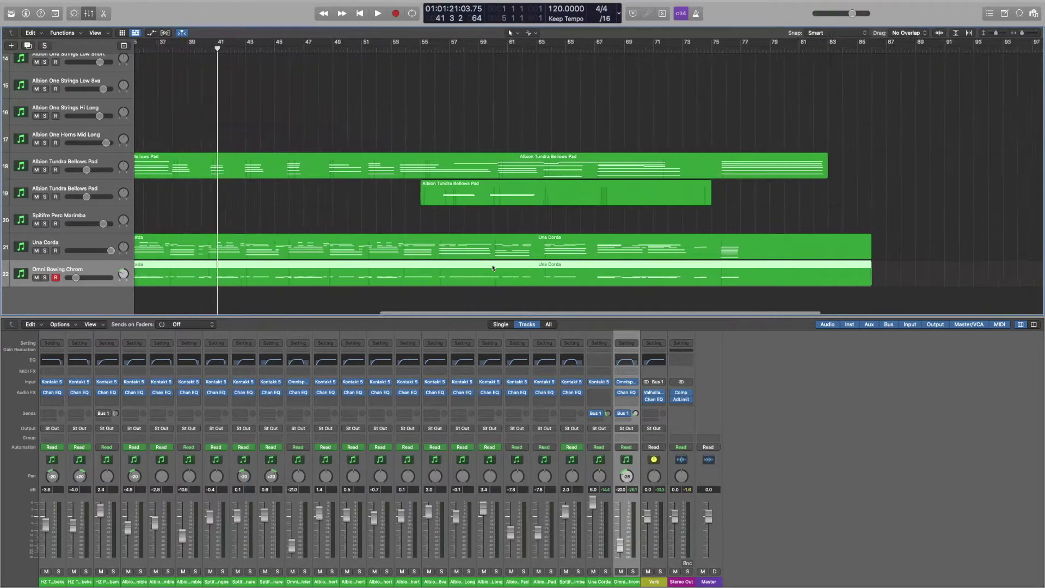
{"action": "scroll", "coordinate": [271, 252], "scroll_direction": "left", "scroll_amount": 4}
{"action": "scroll", "coordinate": [271, 252], "scroll_direction": "left", "scroll_amount": 1}
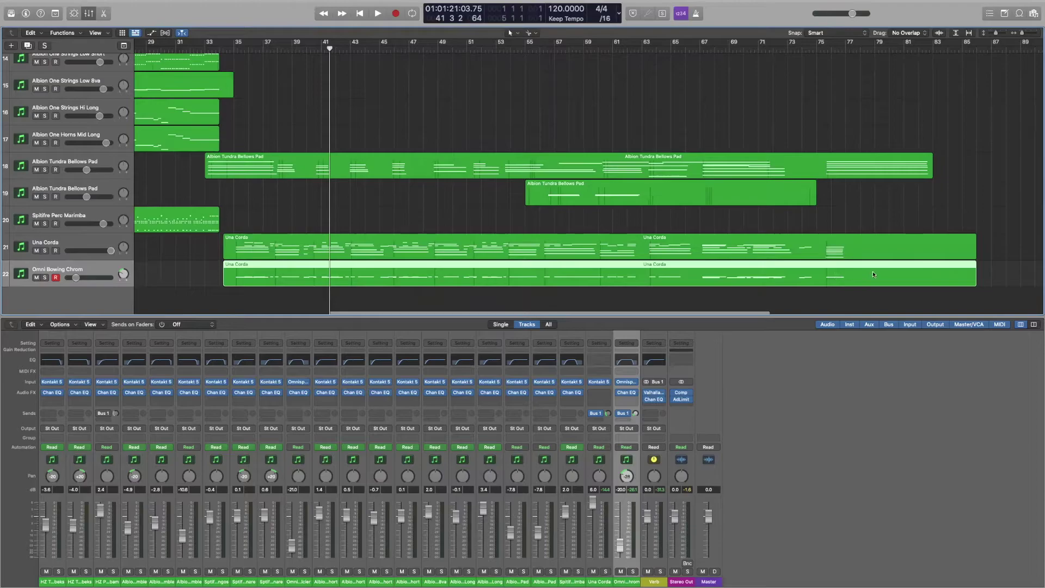
{"action": "scroll", "coordinate": [84, 205], "scroll_direction": "up", "scroll_amount": 10}
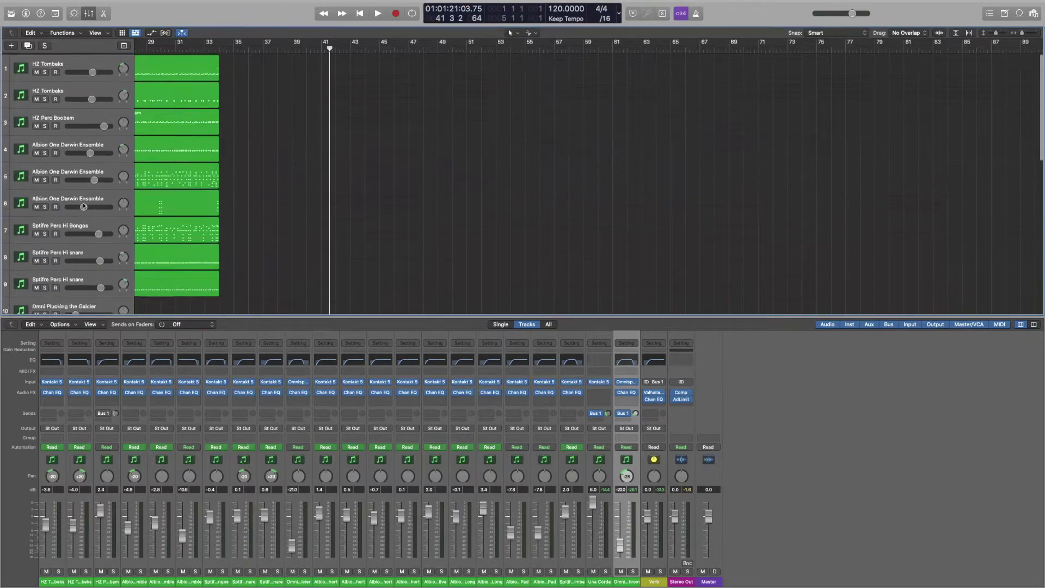
{"action": "scroll", "coordinate": [83, 206], "scroll_direction": "left", "scroll_amount": 7}
{"action": "scroll", "coordinate": [83, 205], "scroll_direction": "left", "scroll_amount": 5}
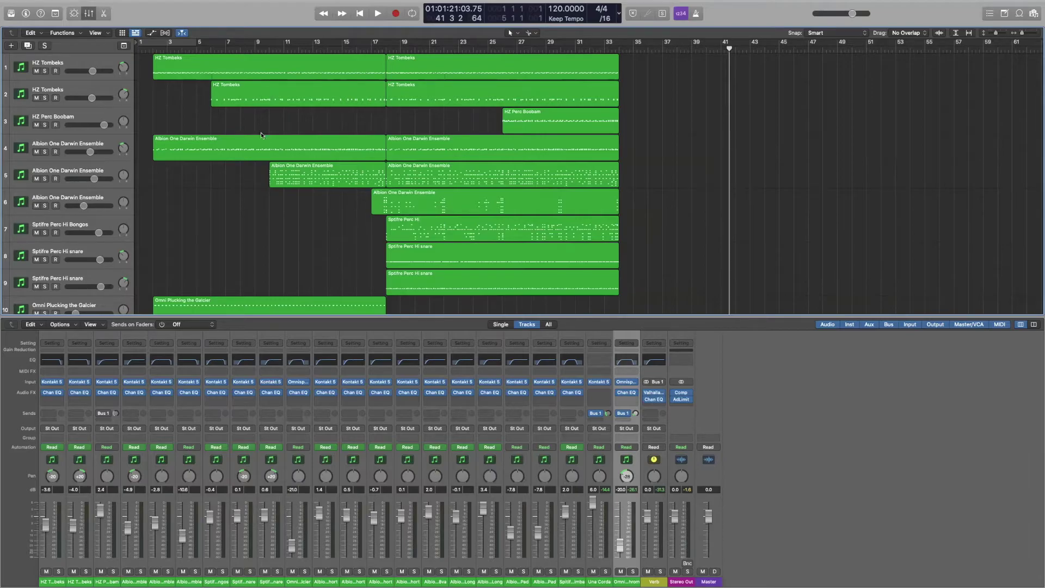
{"action": "scroll", "coordinate": [266, 132], "scroll_direction": "down", "scroll_amount": 1}
{"action": "scroll", "coordinate": [265, 133], "scroll_direction": "up", "scroll_amount": 1}
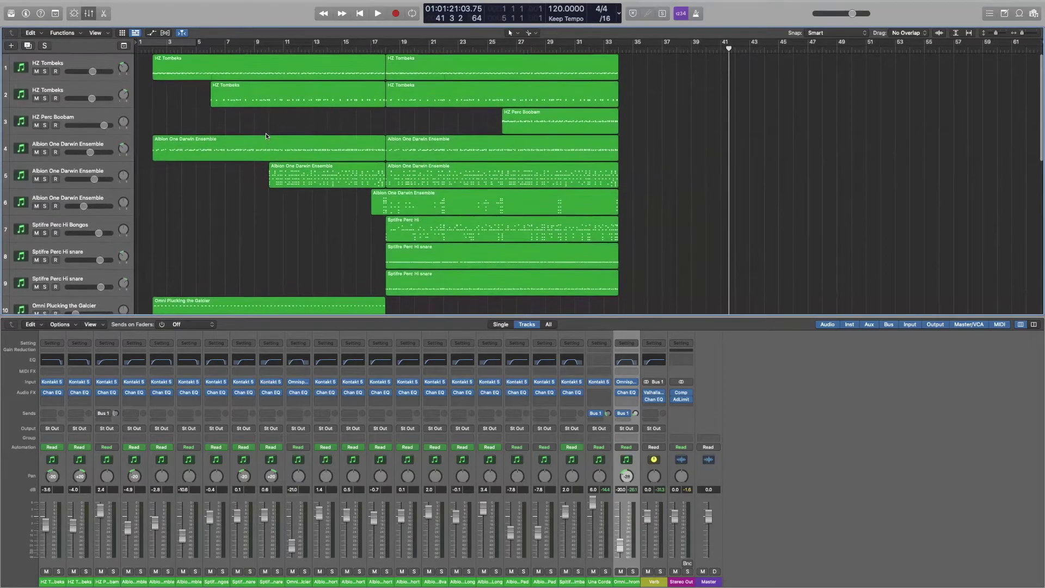
{"action": "scroll", "coordinate": [265, 134], "scroll_direction": "down", "scroll_amount": 5}
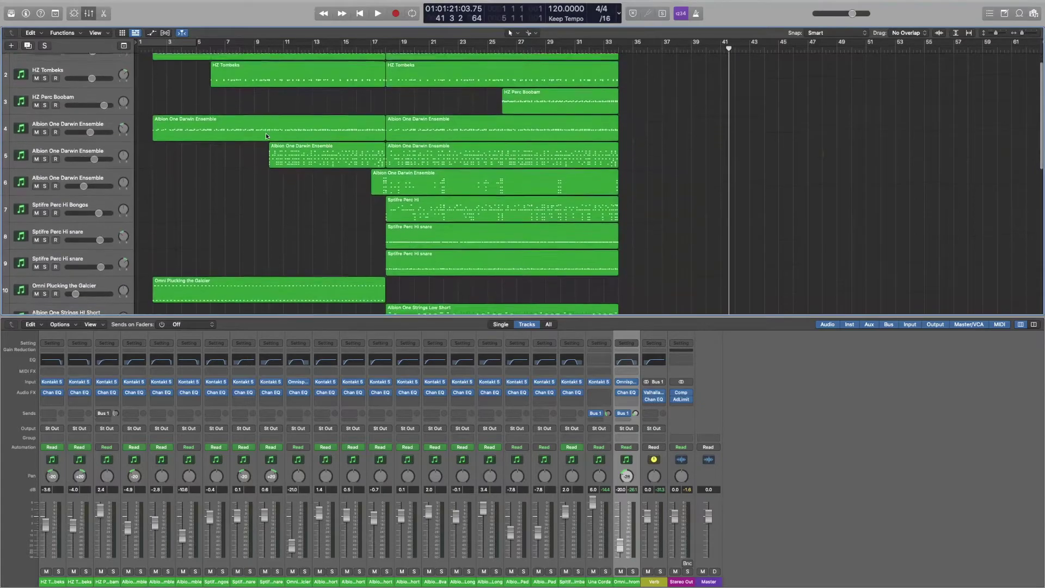
{"action": "scroll", "coordinate": [266, 134], "scroll_direction": "up", "scroll_amount": 5}
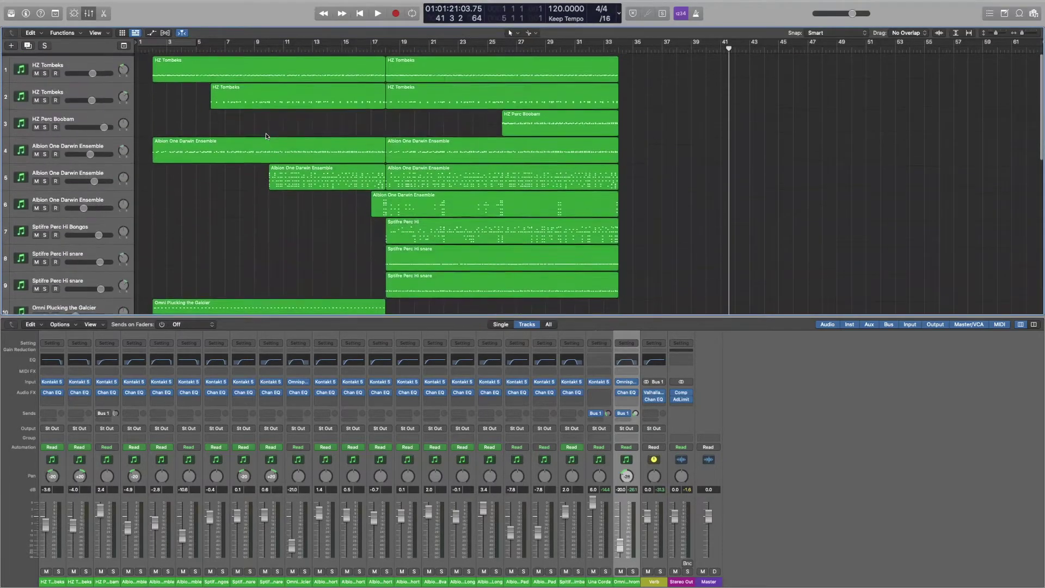
{"action": "scroll", "coordinate": [368, 146], "scroll_direction": "down", "scroll_amount": 5}
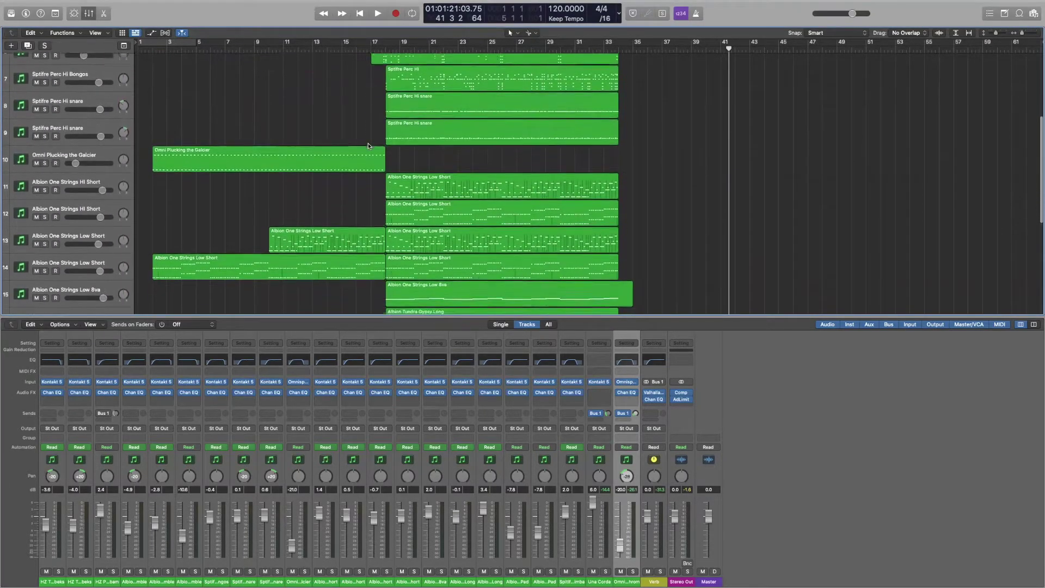
- Inspect the notes of the HZ Perc Boobam region in the Piano Roll and return to the mixer
{"action": "scroll", "coordinate": [368, 146], "scroll_direction": "up", "scroll_amount": 5}
{"action": "scroll", "coordinate": [369, 146], "scroll_direction": "right", "scroll_amount": 2}
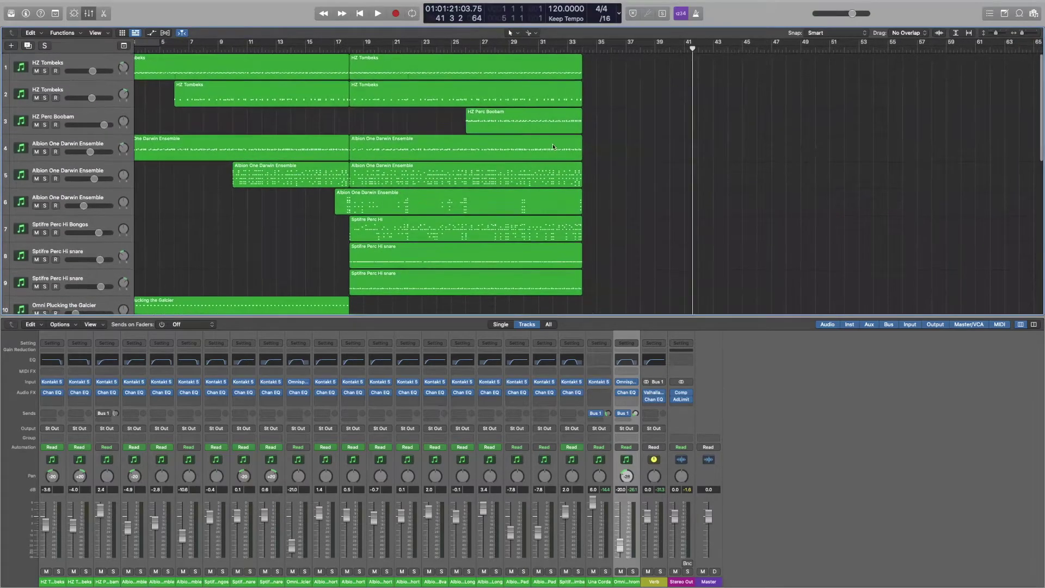
{"action": "double_click", "coordinate": [554, 122]}
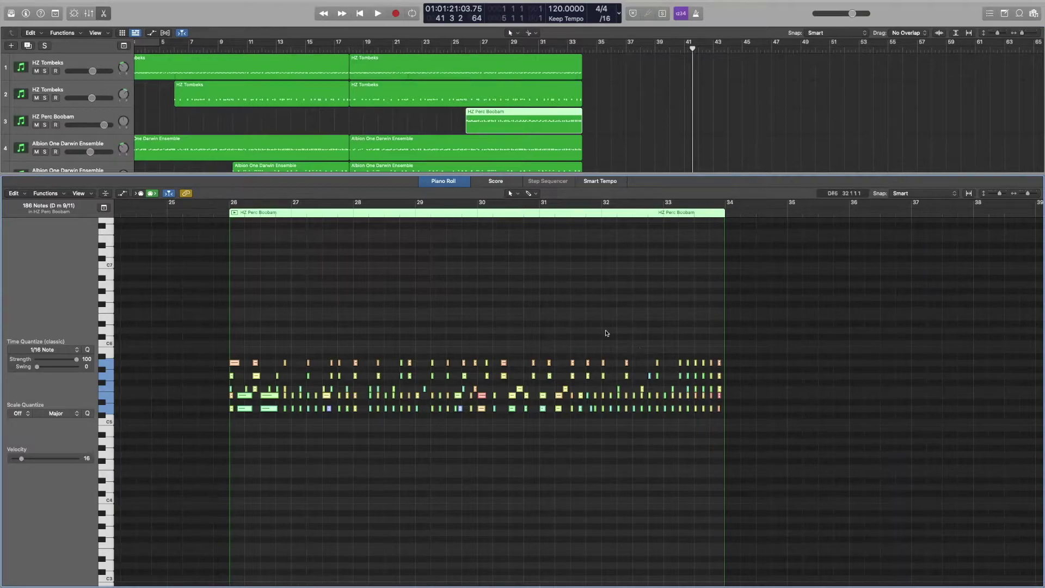
{"action": "key", "text": "x"}
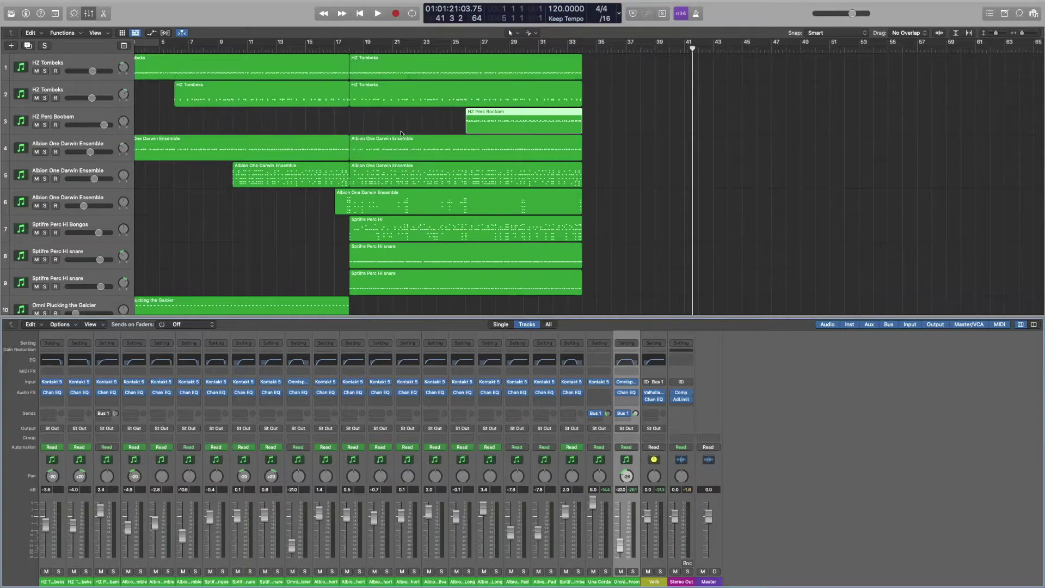
- Show track automation and examine the volume ramps around bars 33 to 34 on the percussion and short string tracks
{"action": "left_click", "coordinate": [151, 33]}
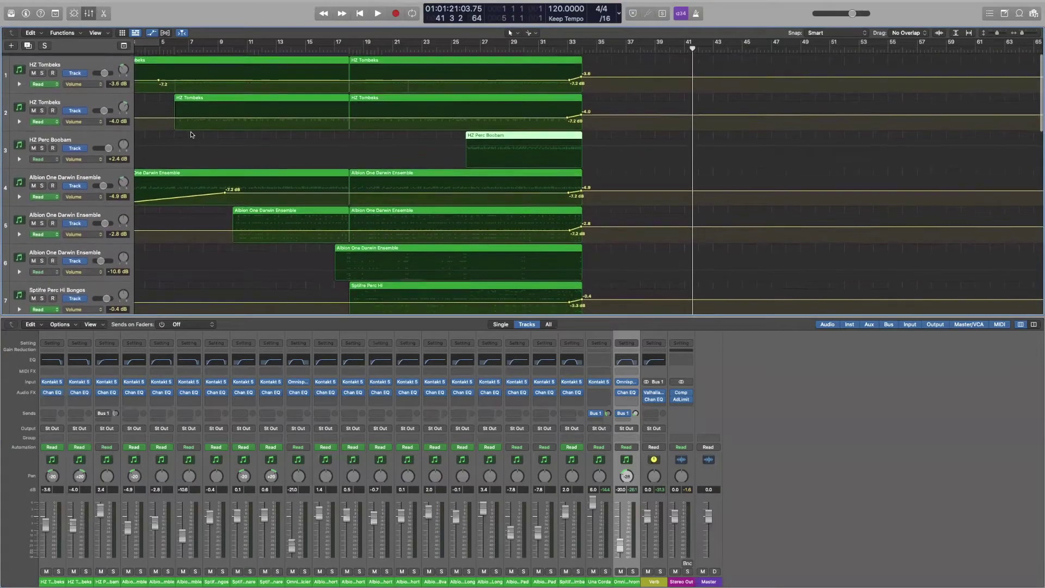
{"action": "scroll", "coordinate": [261, 130], "scroll_direction": "left", "scroll_amount": 3}
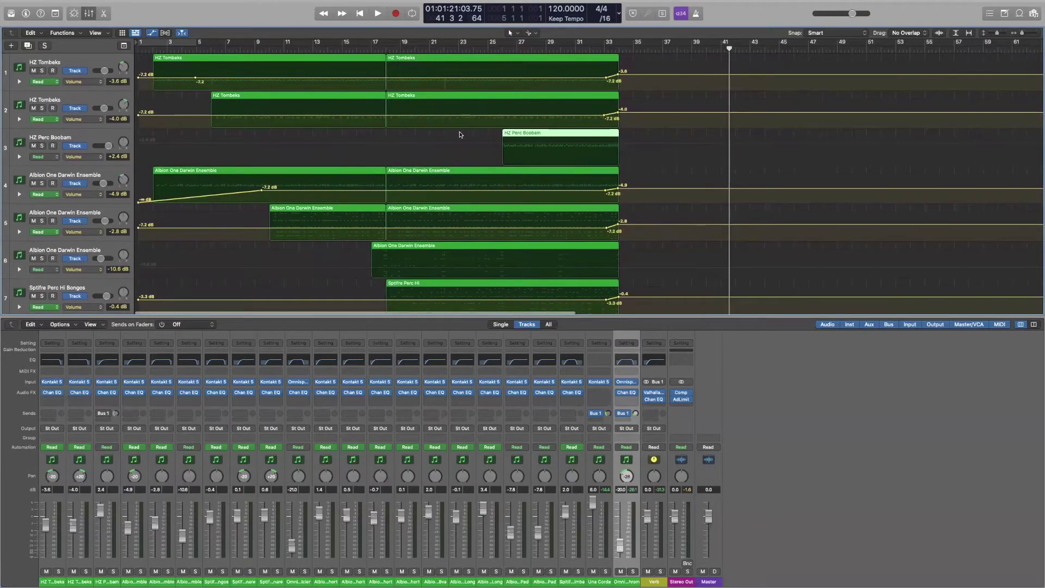
{"action": "scroll", "coordinate": [447, 133], "scroll_direction": "right", "scroll_amount": 5}
{"action": "scroll", "coordinate": [465, 128], "scroll_direction": "down", "scroll_amount": 1}
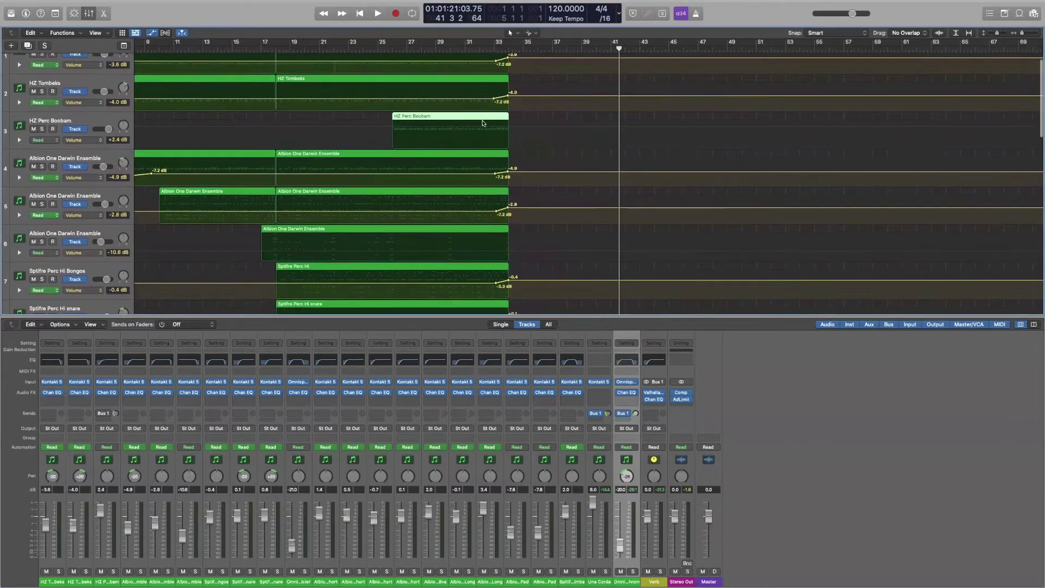
{"action": "scroll", "coordinate": [510, 84], "scroll_direction": "up", "scroll_amount": 1}
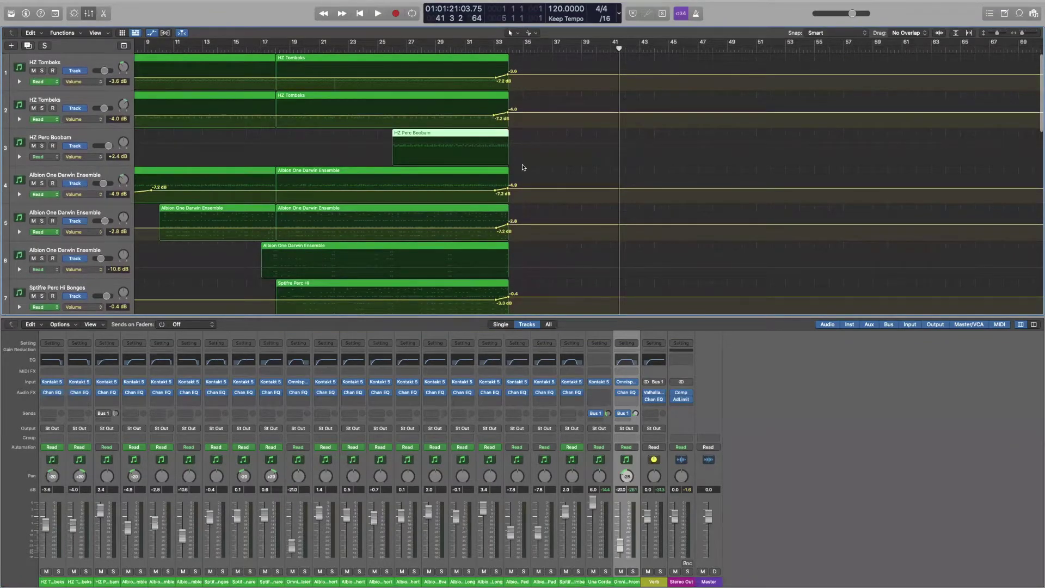
{"action": "scroll", "coordinate": [501, 180], "scroll_direction": "right", "scroll_amount": 1}
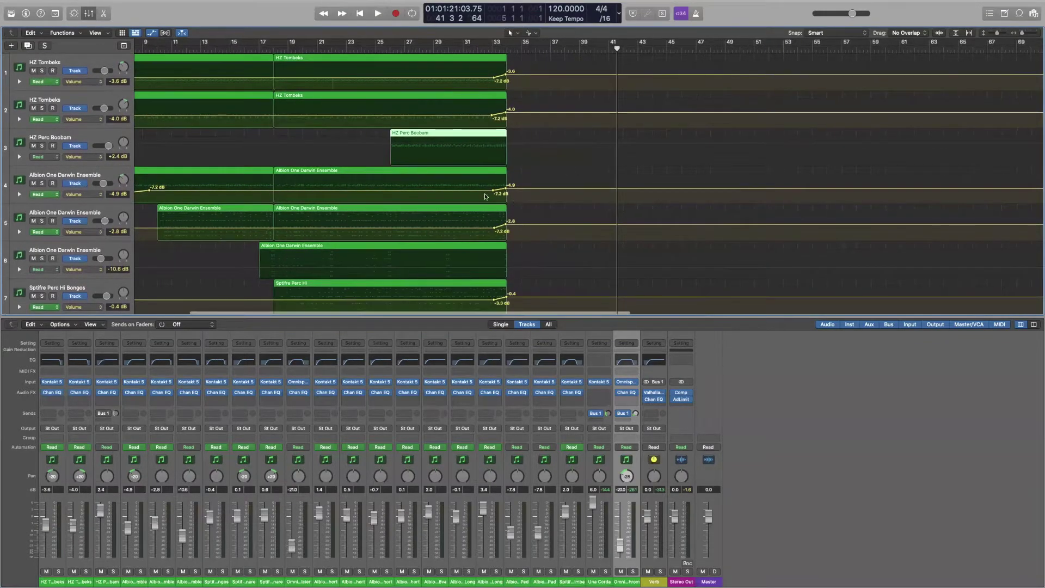
{"action": "scroll", "coordinate": [489, 207], "scroll_direction": "down", "scroll_amount": 5}
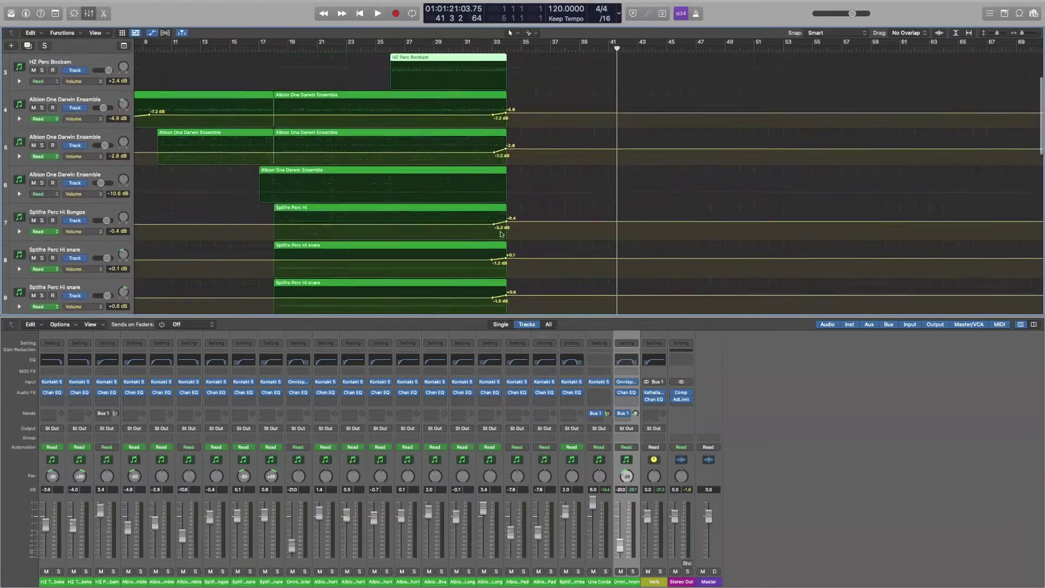
{"action": "scroll", "coordinate": [501, 234], "scroll_direction": "down", "scroll_amount": 2}
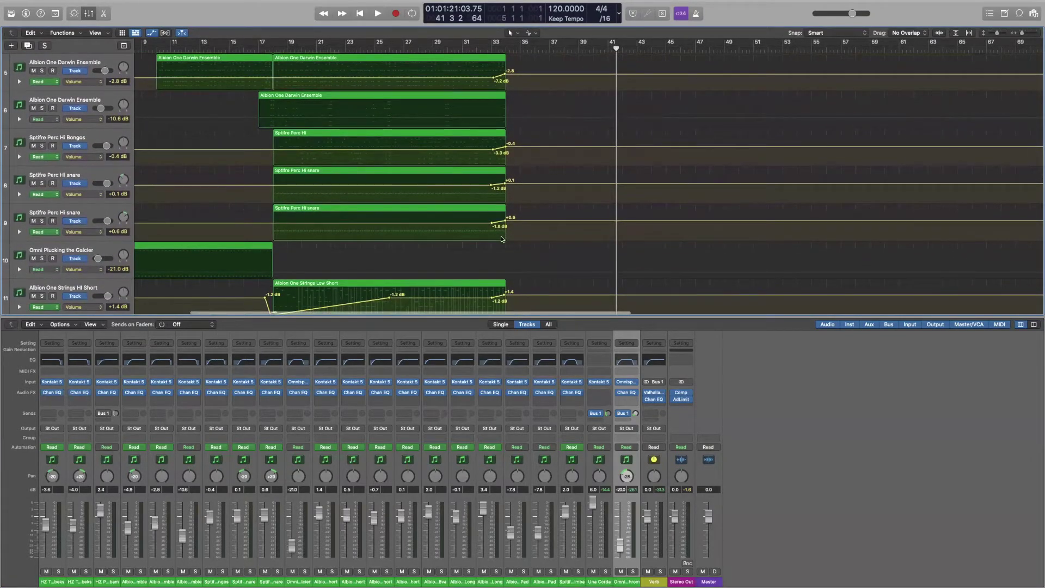
{"action": "scroll", "coordinate": [503, 239], "scroll_direction": "down", "scroll_amount": 5}
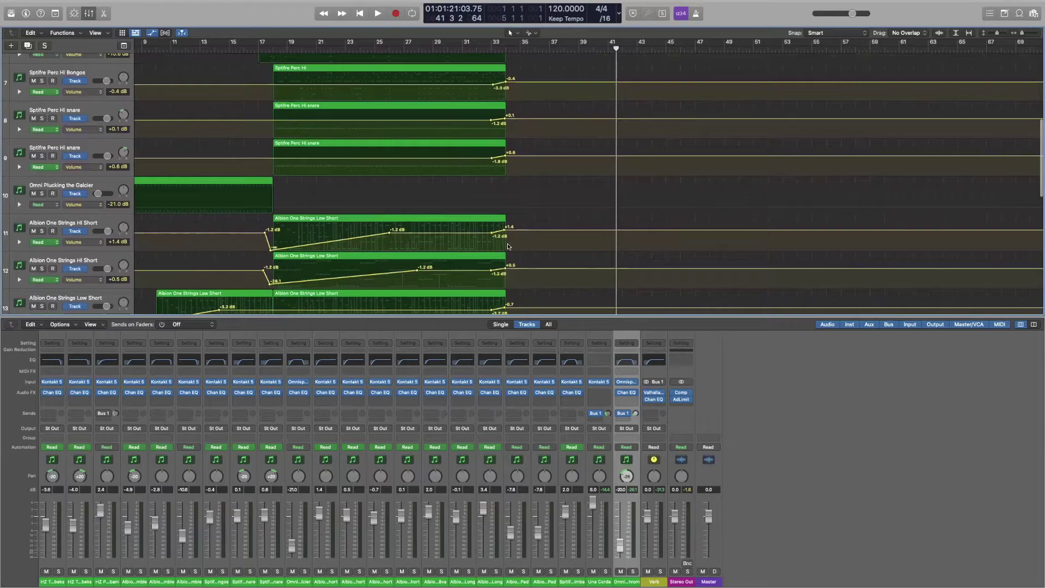
{"action": "scroll", "coordinate": [509, 245], "scroll_direction": "down", "scroll_amount": 2}
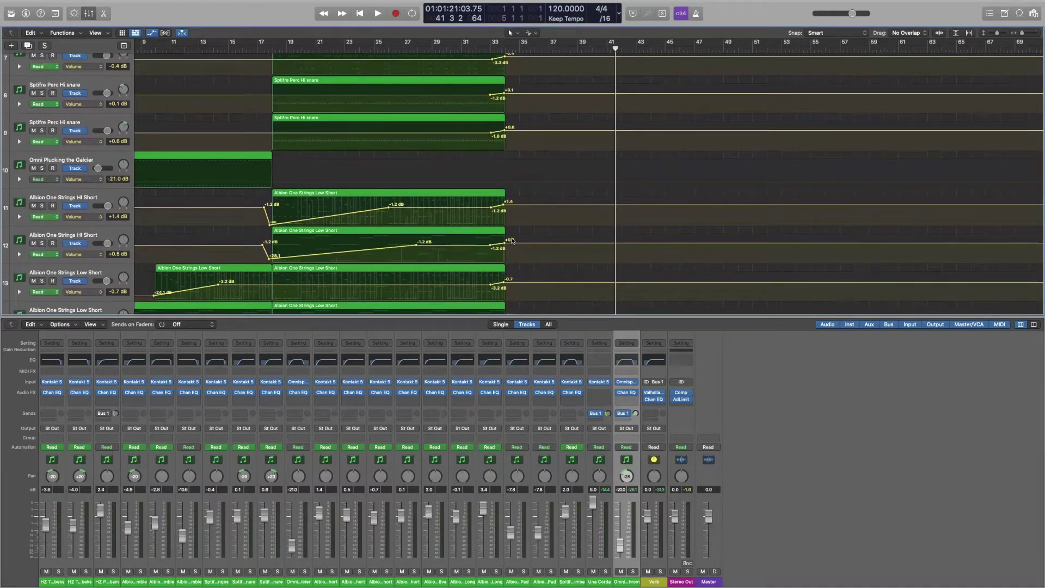
- Examine the volume fade-ins on the Albion One Darwin Ensemble and Albion One short string tracks at the start of their regions
{"action": "scroll", "coordinate": [416, 217], "scroll_direction": "left", "scroll_amount": 4}
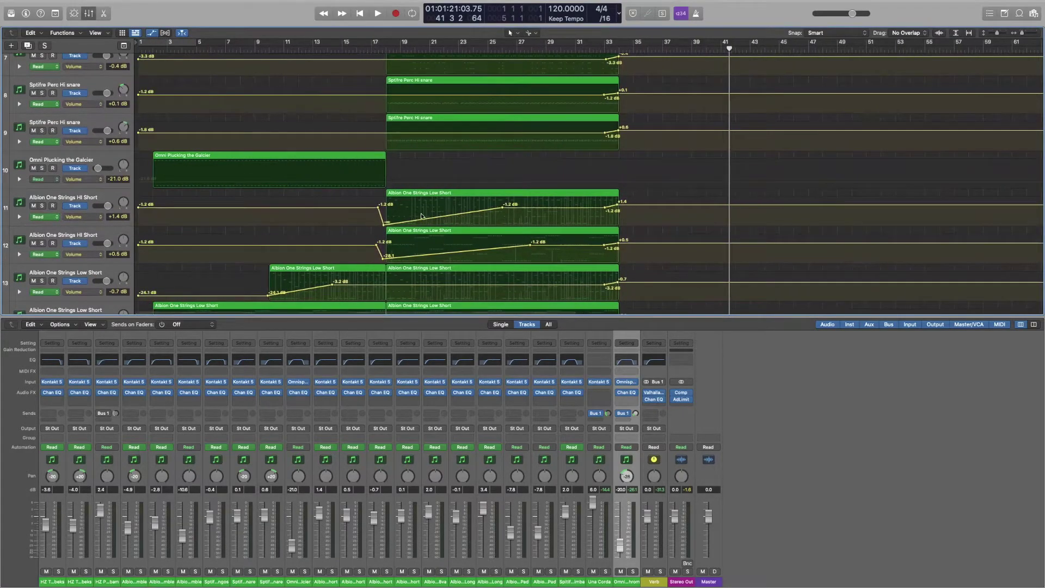
{"action": "scroll", "coordinate": [427, 214], "scroll_direction": "up", "scroll_amount": 3}
{"action": "scroll", "coordinate": [429, 215], "scroll_direction": "up", "scroll_amount": 8}
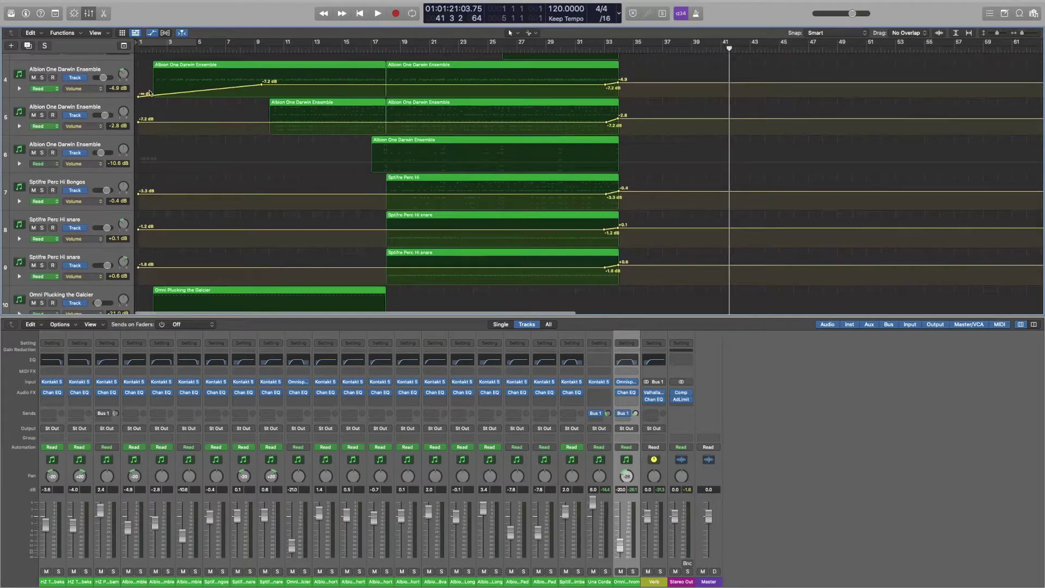
{"action": "scroll", "coordinate": [276, 118], "scroll_direction": "down", "scroll_amount": 12}
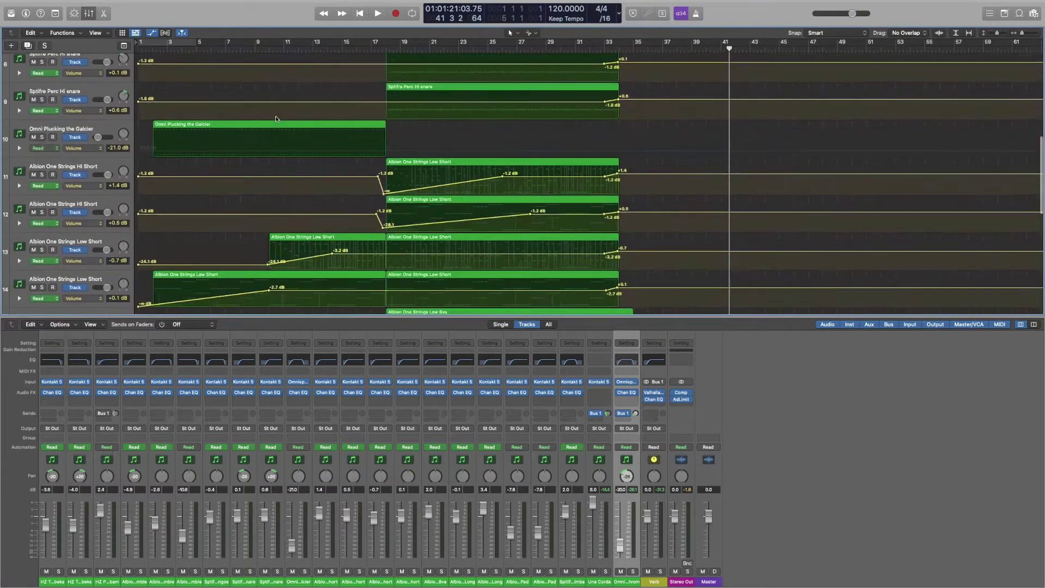
{"action": "scroll", "coordinate": [282, 197], "scroll_direction": "down", "scroll_amount": 6}
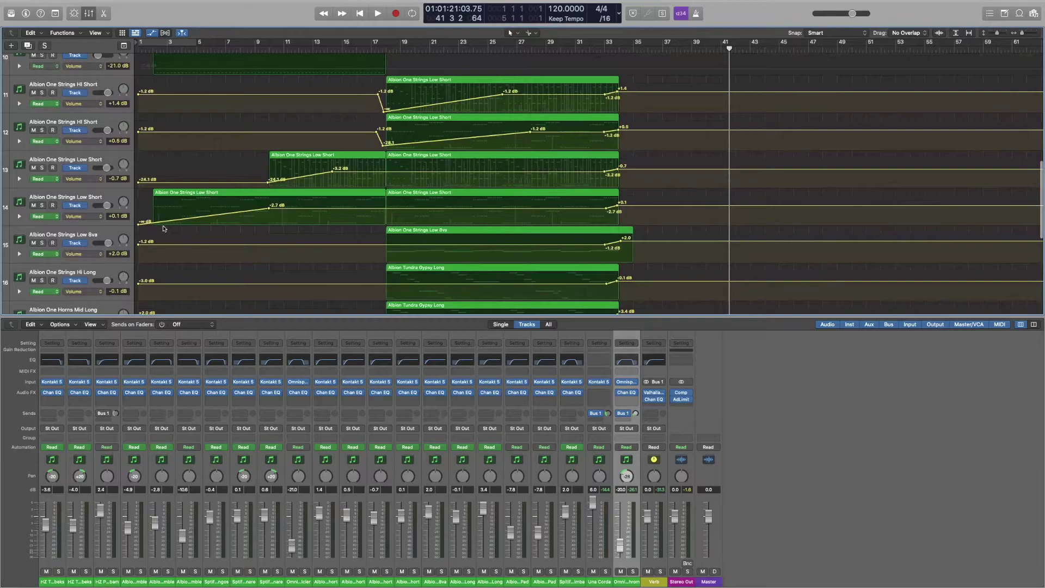
{"action": "scroll", "coordinate": [292, 215], "scroll_direction": "up", "scroll_amount": 1}
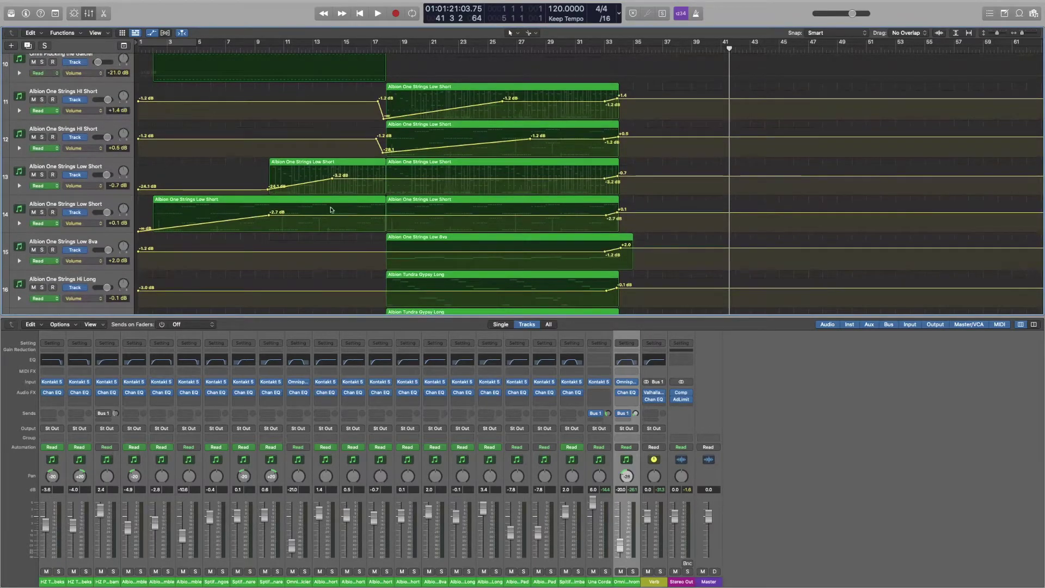
{"action": "scroll", "coordinate": [393, 155], "scroll_direction": "up", "scroll_amount": 20}
{"action": "scroll", "coordinate": [395, 151], "scroll_direction": "up", "scroll_amount": 3}
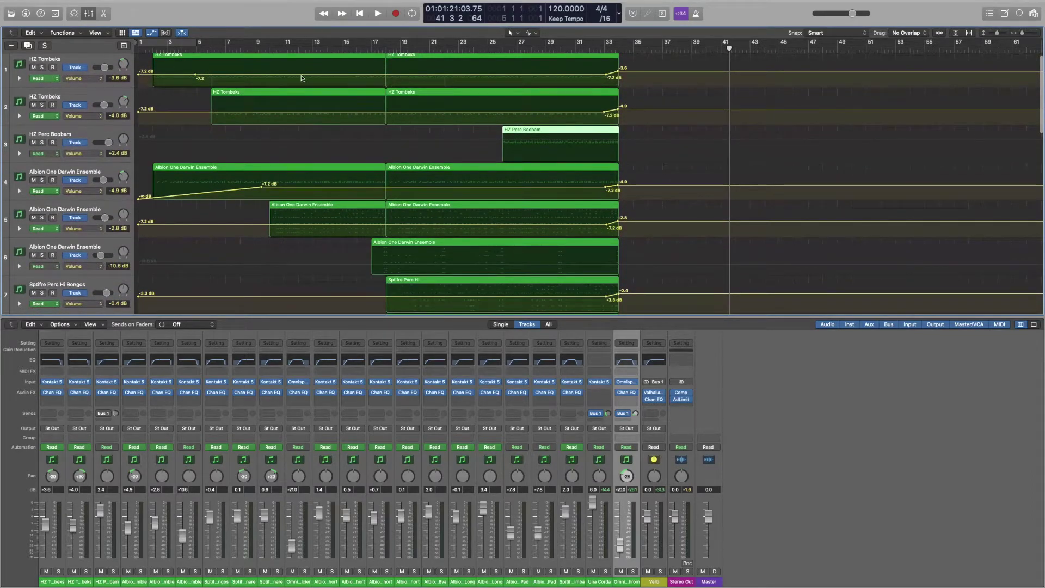
- Review the automation parameters available for the first HZ Tombeks track and keep Volume selected
{"action": "left_click", "coordinate": [91, 79]}
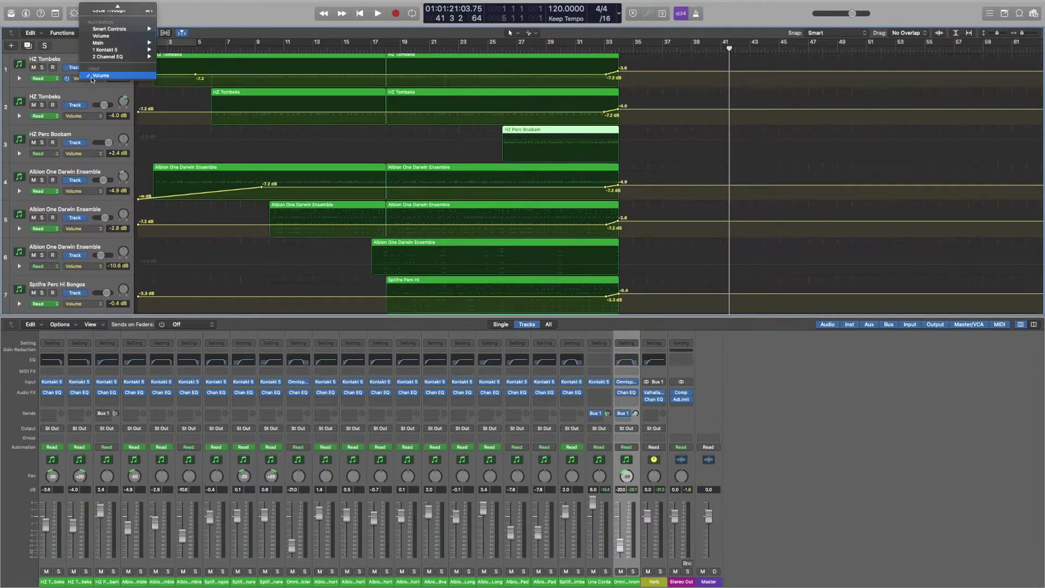
{"action": "left_click", "coordinate": [91, 76]}
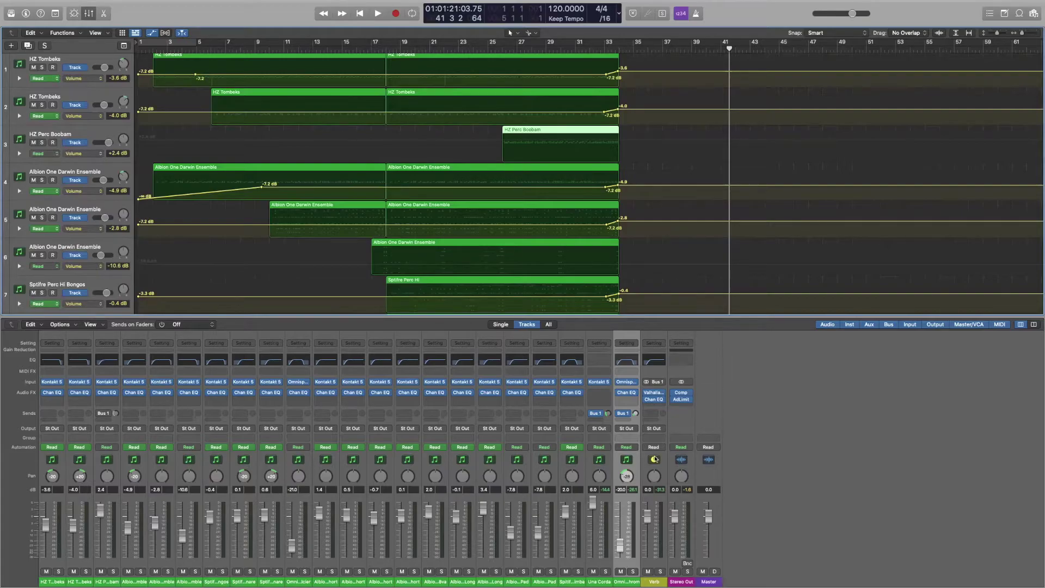
{"action": "mouse_move", "coordinate": [654, 394]}
{"action": "scroll", "coordinate": [740, 401], "scroll_direction": "down", "scroll_amount": 1}
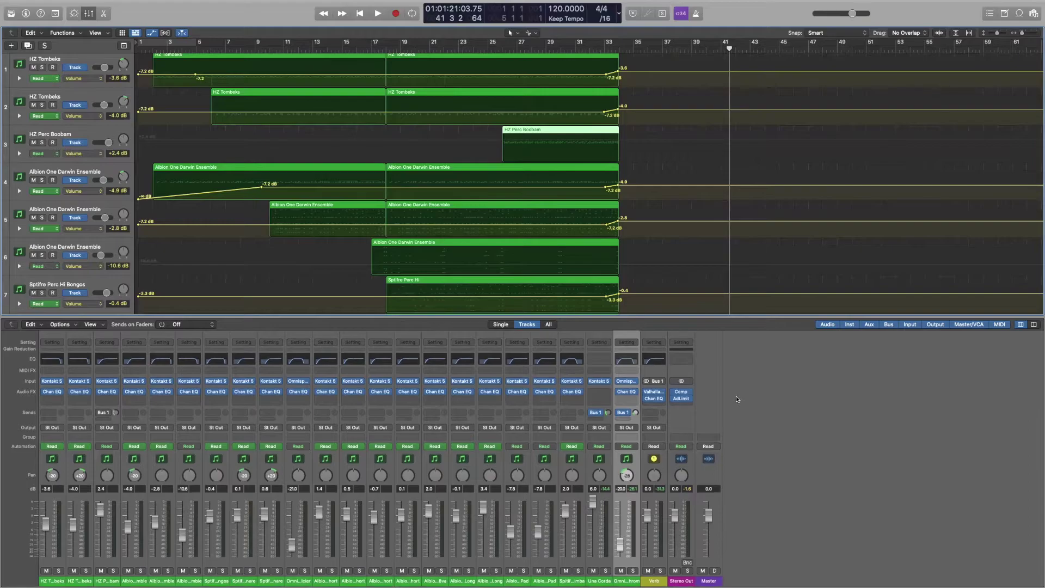
{"action": "scroll", "coordinate": [734, 397], "scroll_direction": "up", "scroll_amount": 1}
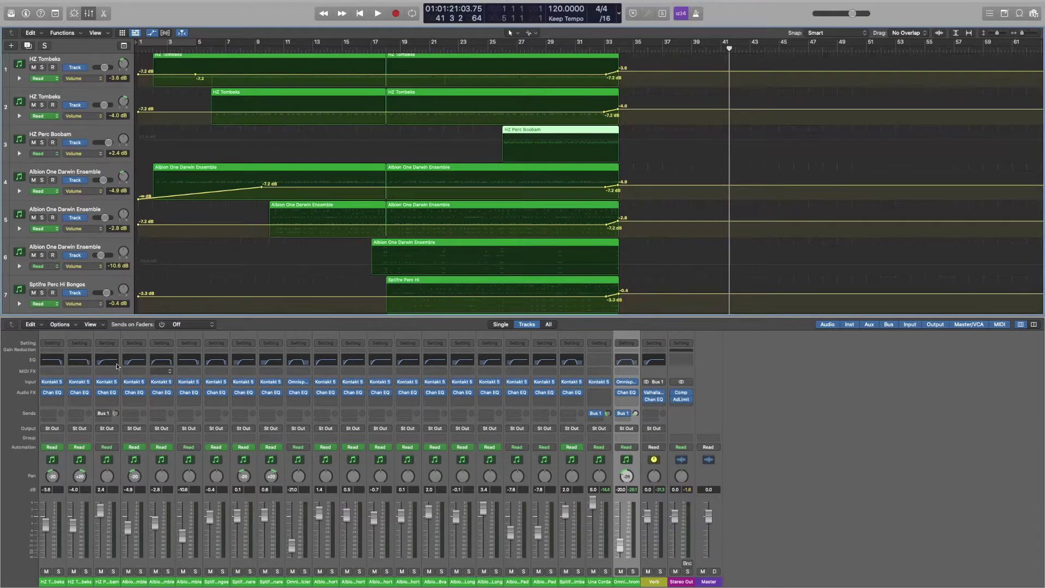